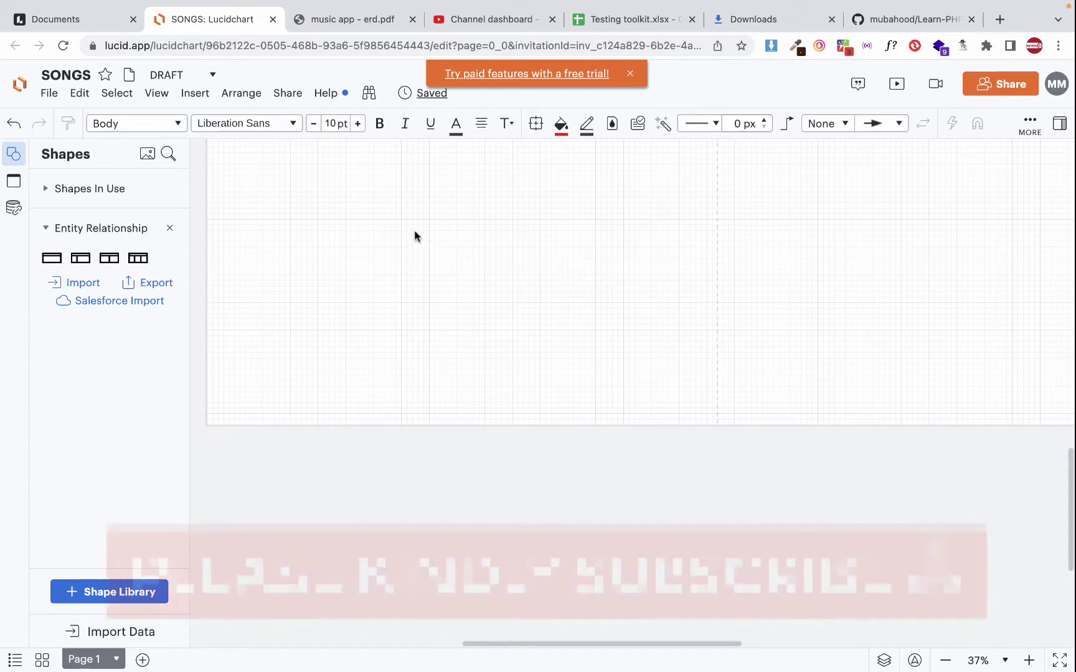
pyautogui.scroll(3, 407, 237)
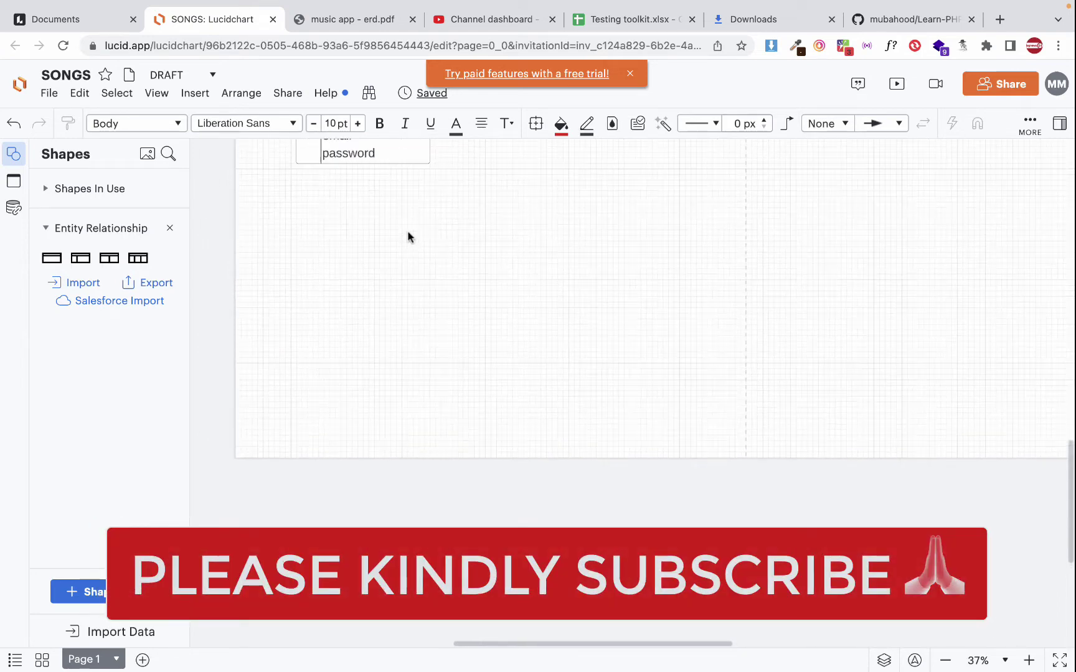
pyautogui.scroll(-1, 408, 238)
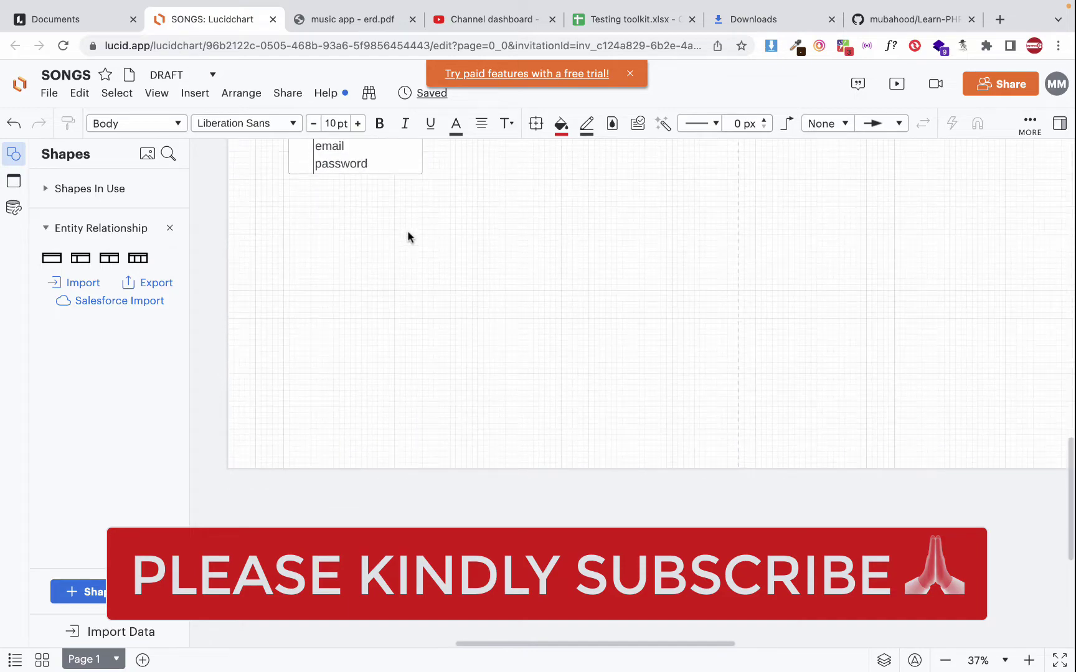
pyautogui.scroll(4, 354, 237)
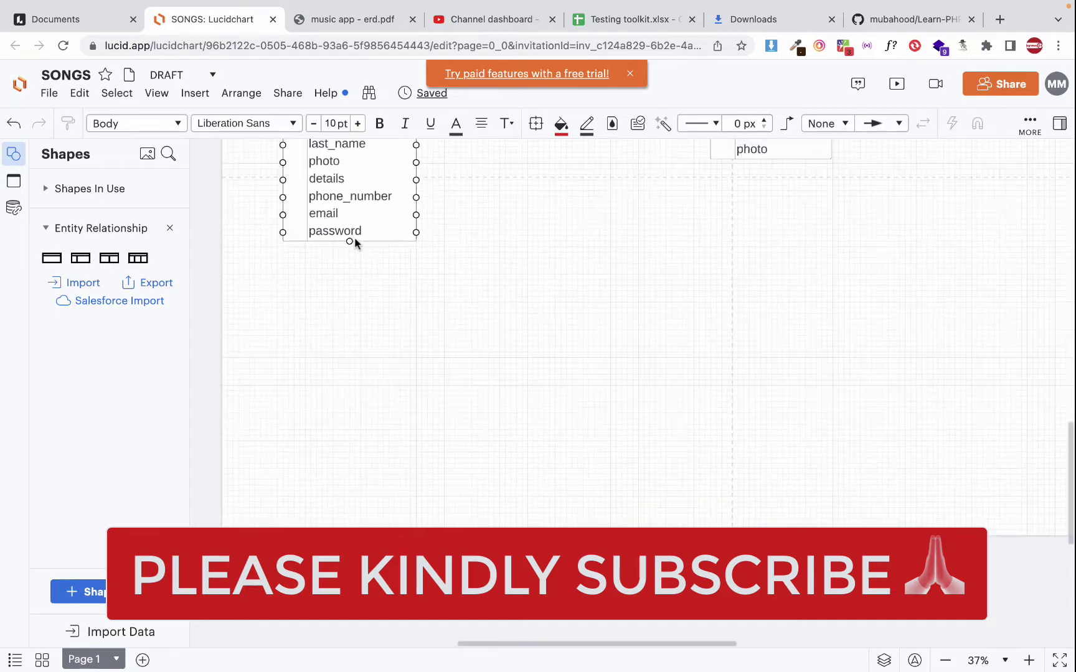
pyautogui.scroll(3, 354, 243)
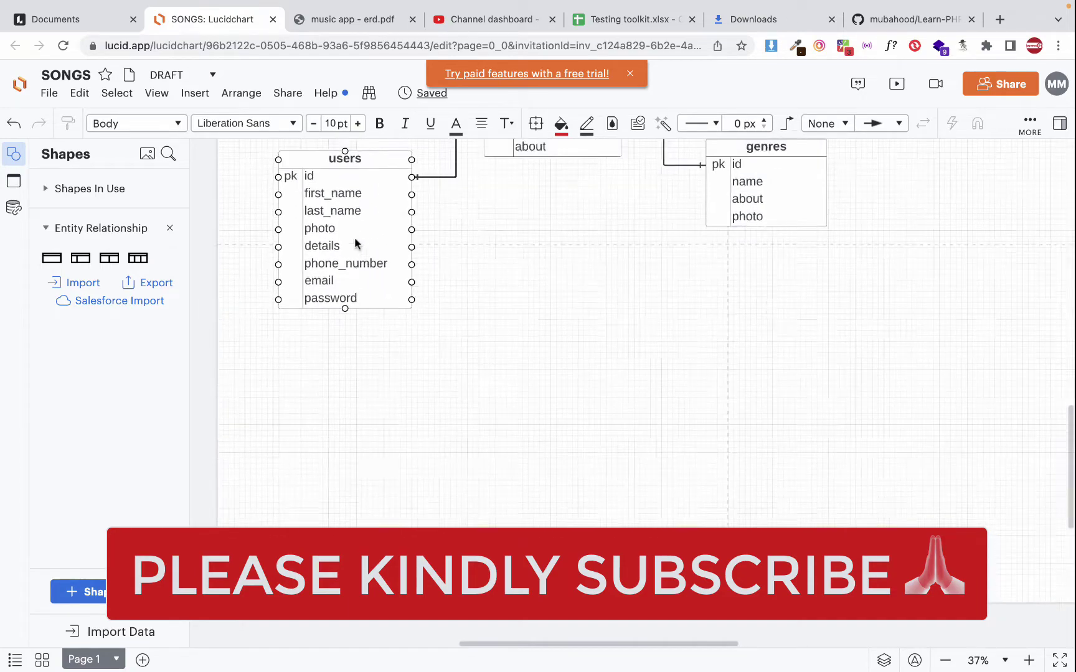
pyautogui.click(377, 422)
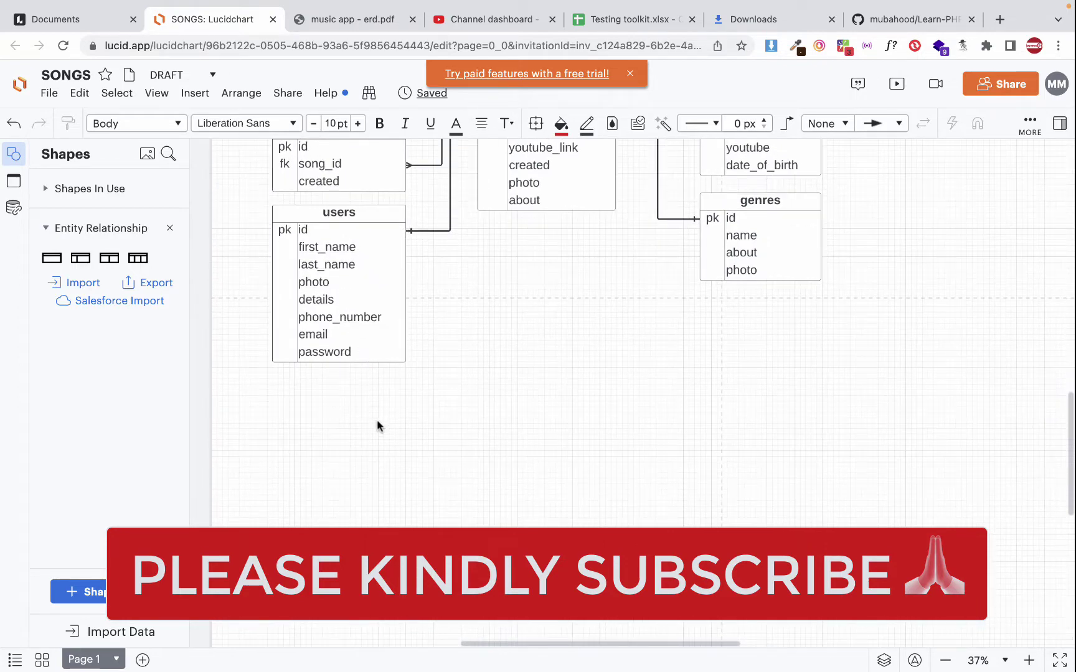
pyautogui.scroll(-1, 377, 422)
pyautogui.scroll(-2, 377, 423)
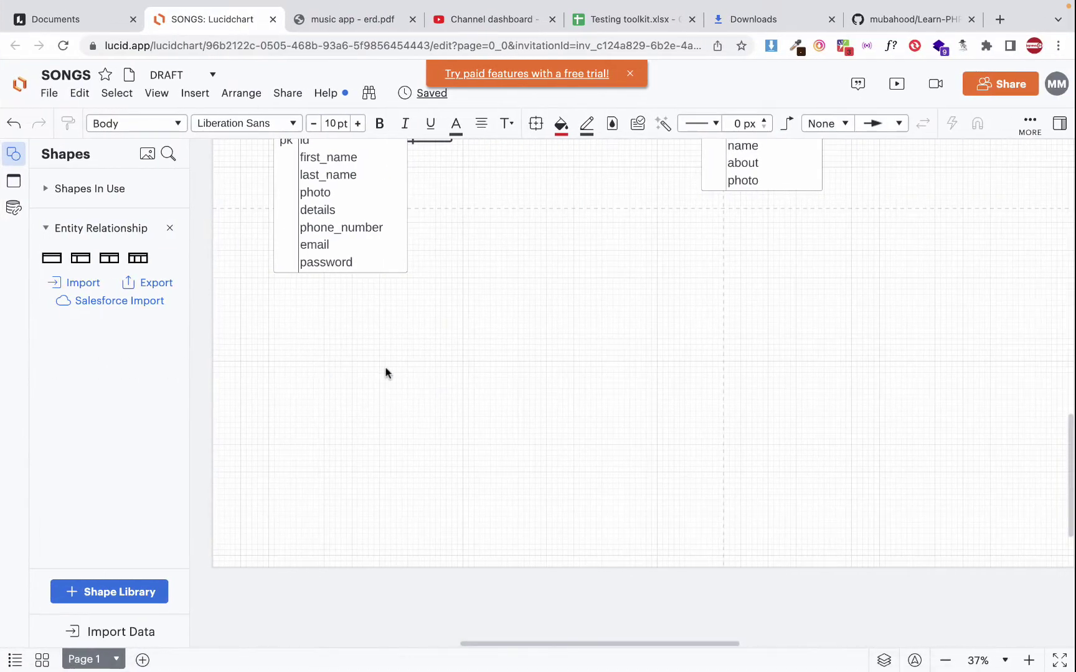
pyautogui.scroll(-3, 385, 372)
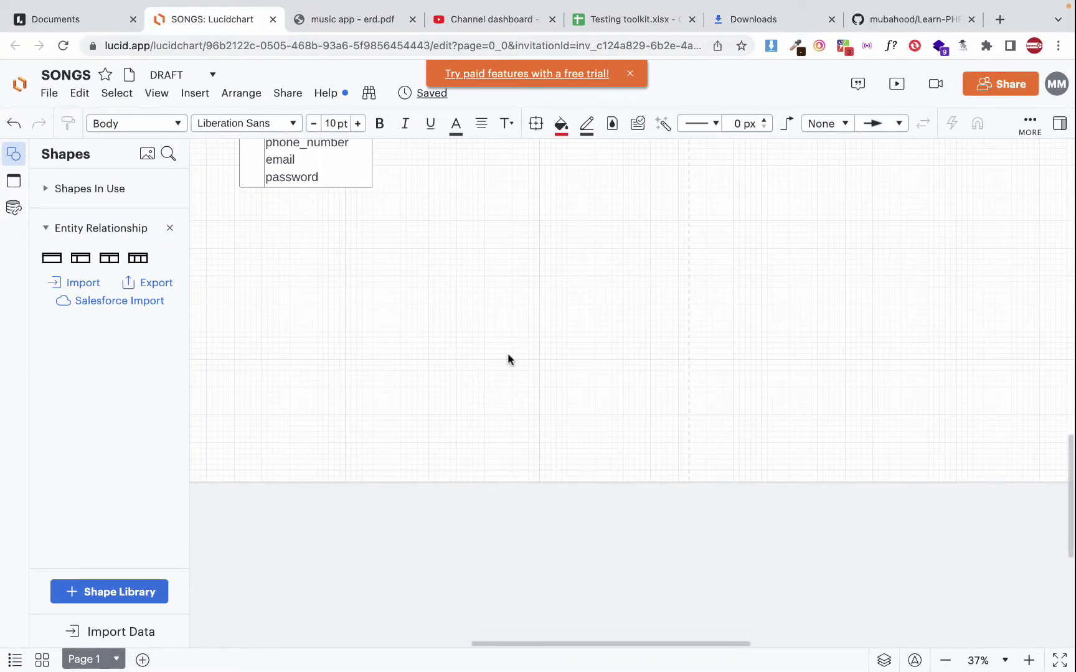
pyautogui.hscroll(-3, 507, 360)
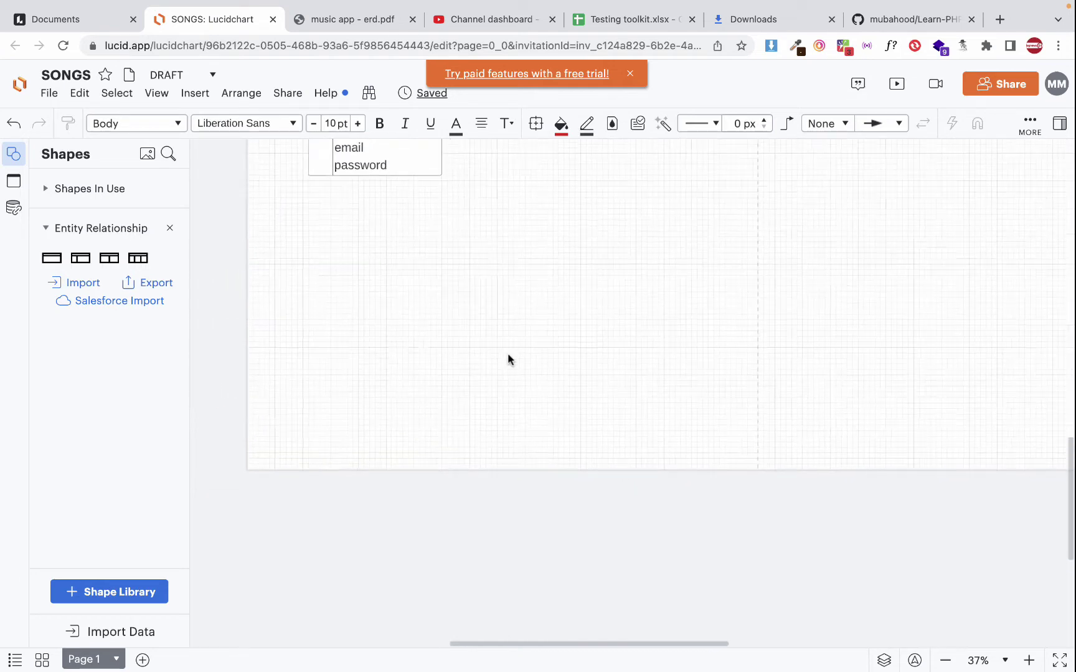
pyautogui.scroll(1, 507, 355)
pyautogui.hscroll(1, 507, 355)
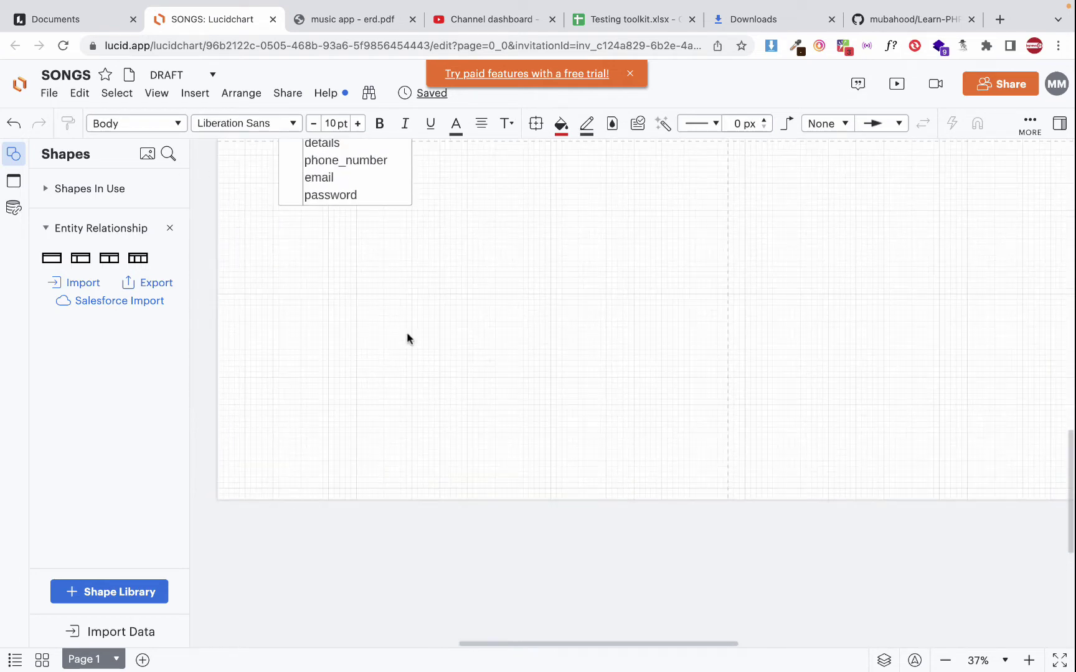
pyautogui.scroll(-2, 341, 292)
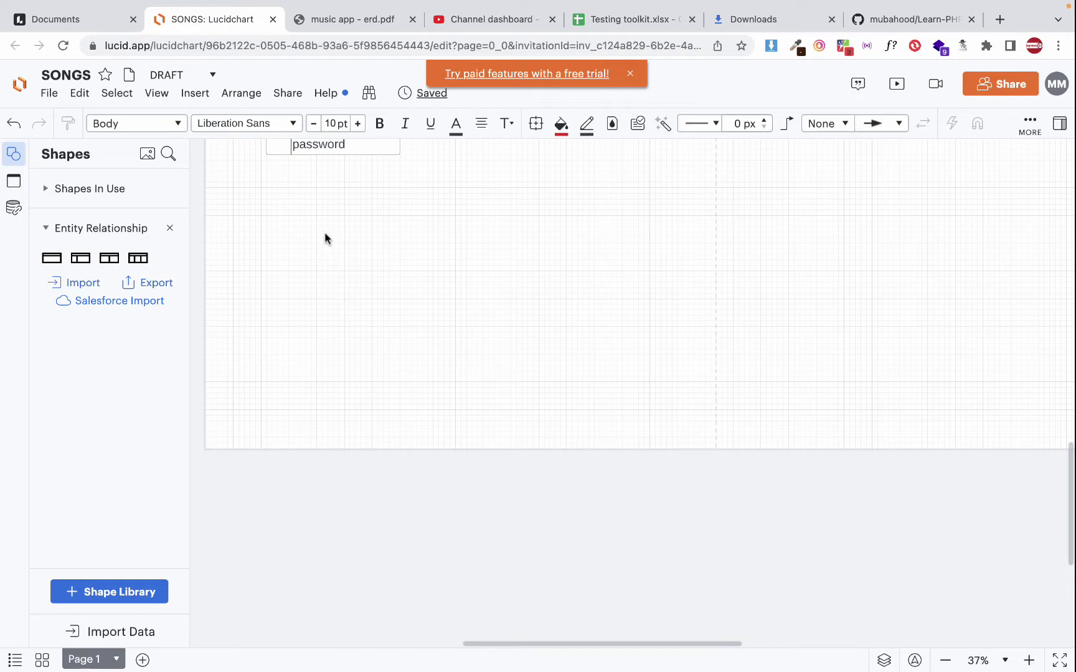
# - Switch to Notes and copy the entire contents of the Music App note
pyautogui.hotkey('ctrl', 'Left')
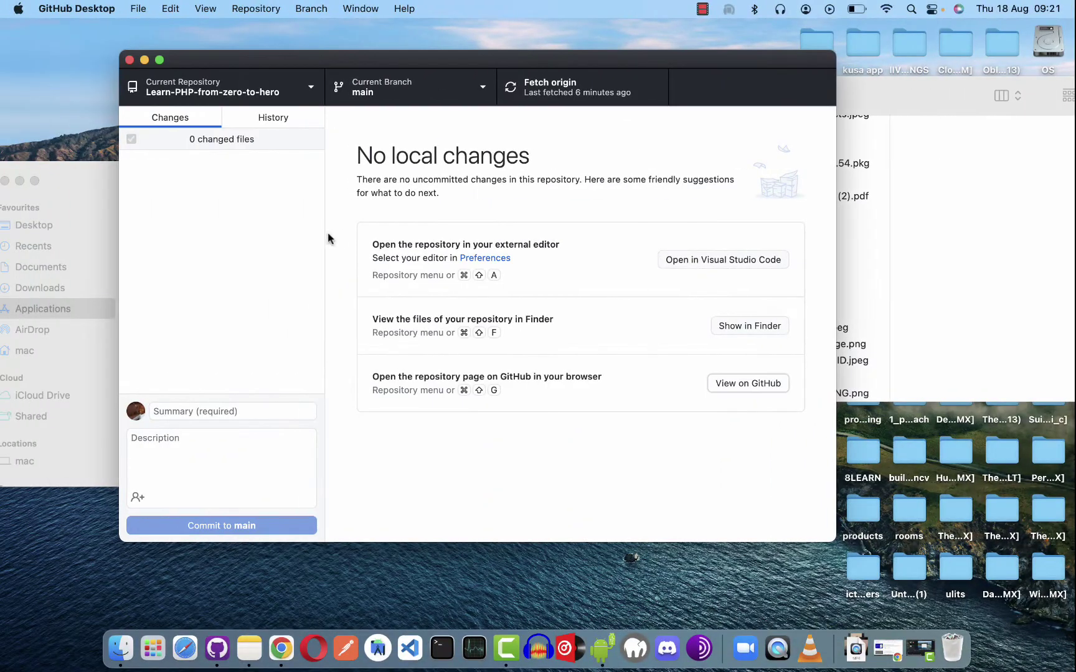
pyautogui.click(260, 648)
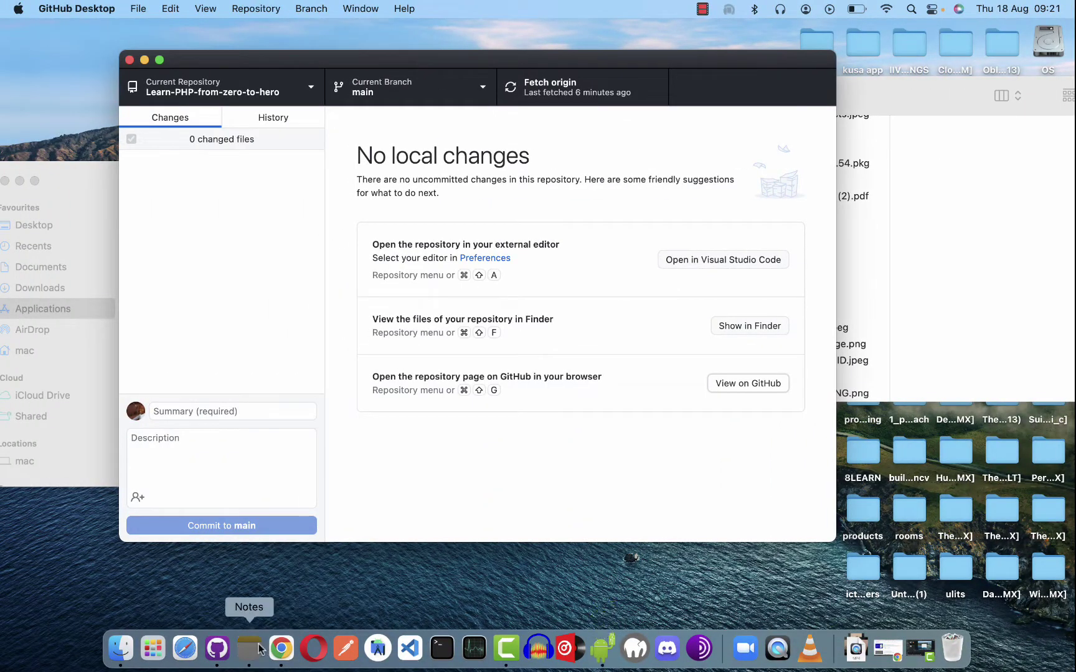
pyautogui.click(488, 367)
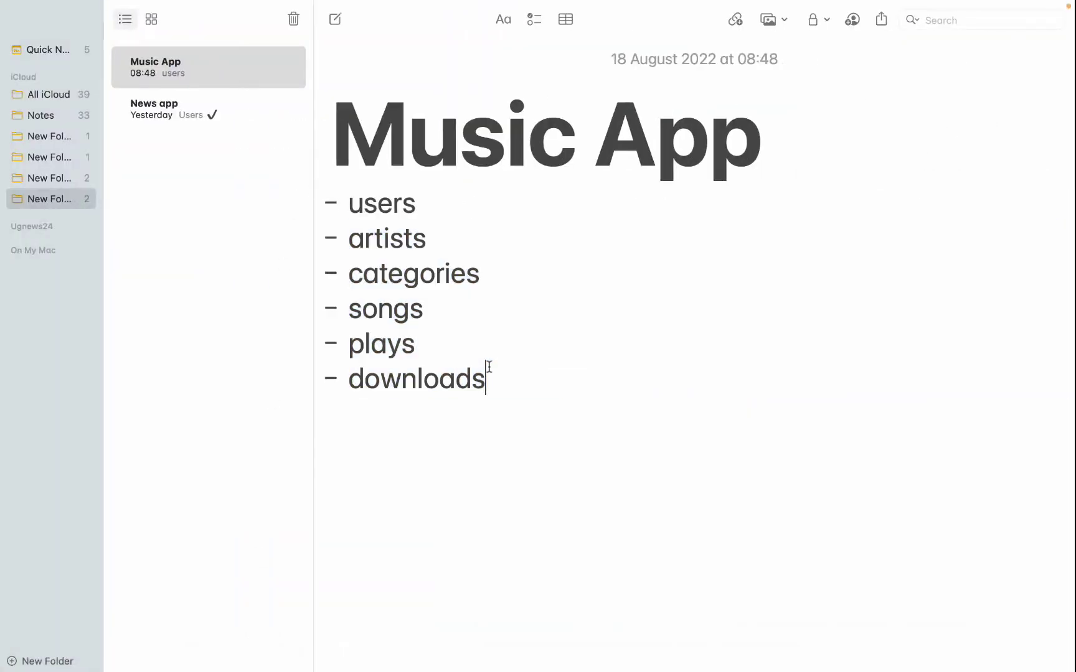
pyautogui.click(175, 68)
pyautogui.rightClick(239, 291)
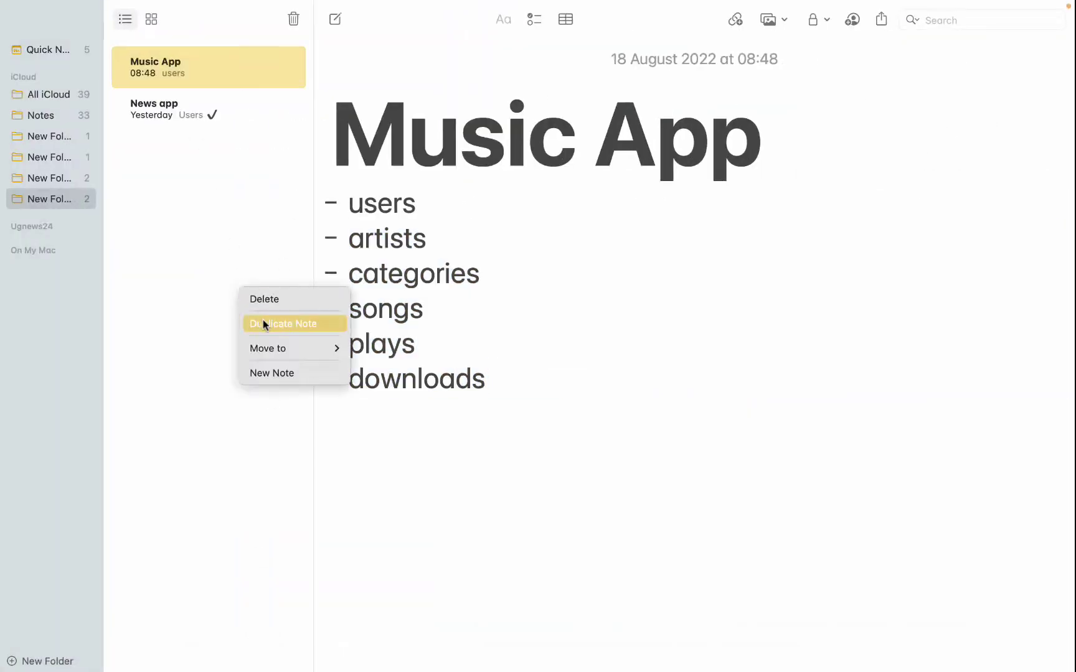
pyautogui.click(523, 383)
pyautogui.press('super+a')
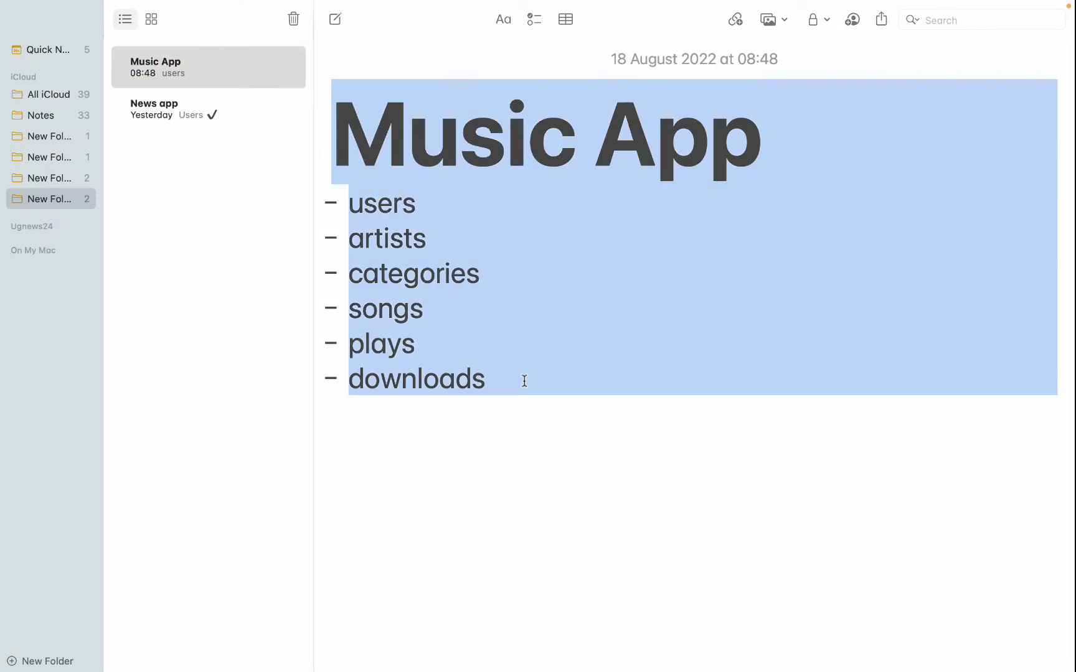
# - Create a new note in the same folder and paste the copied Music App contents into it
pyautogui.rightClick(255, 302)
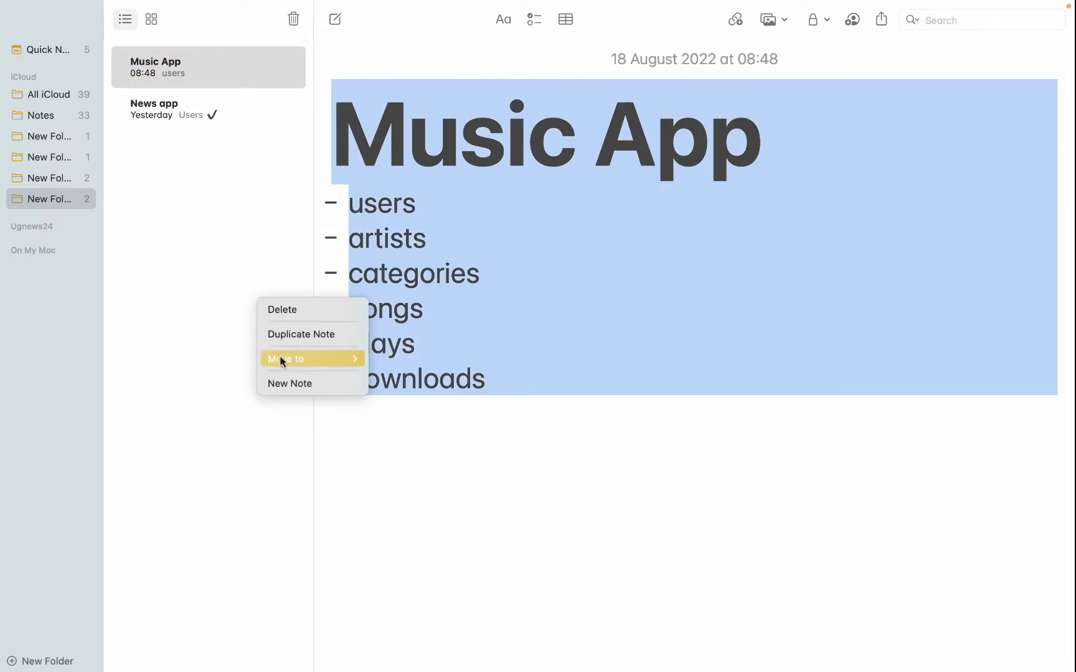
pyautogui.click(282, 379)
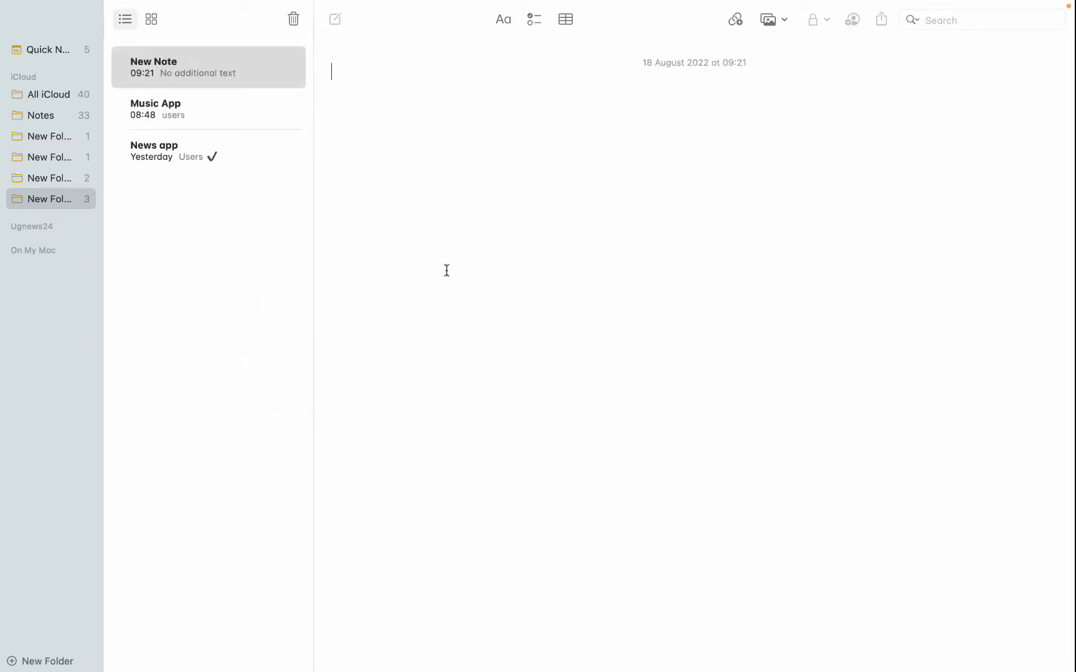
pyautogui.press('super+v')
# - Change the new note's title to "Ecommerce App" by replacing the word "Music"
pyautogui.tripleClick(380, 85)
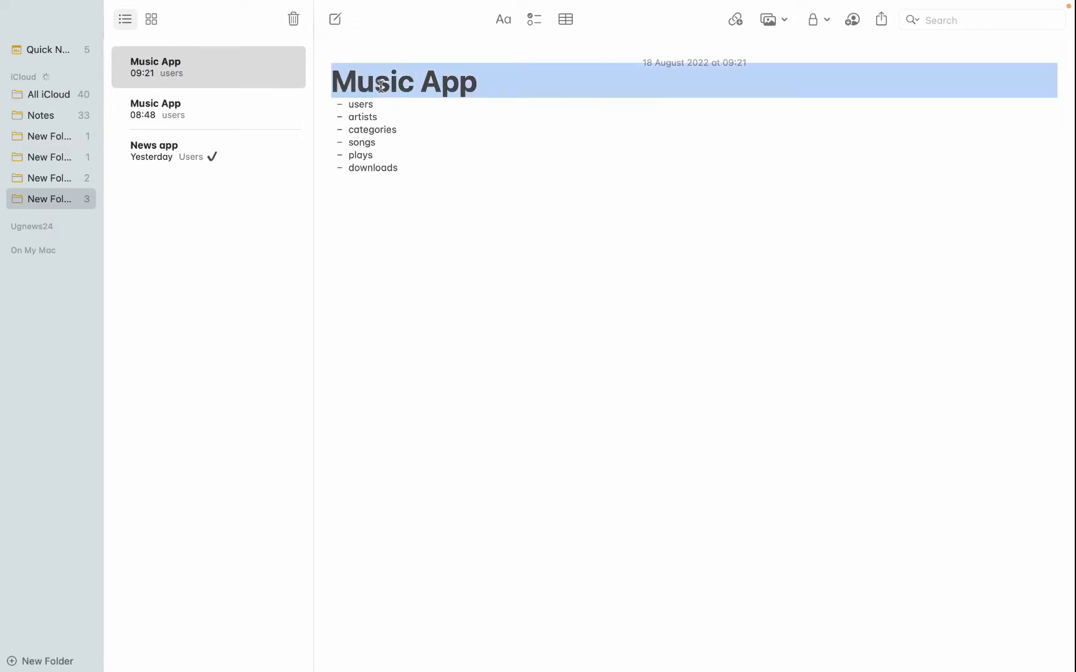
pyautogui.moveTo(331, 84); pyautogui.dragTo(415, 84)
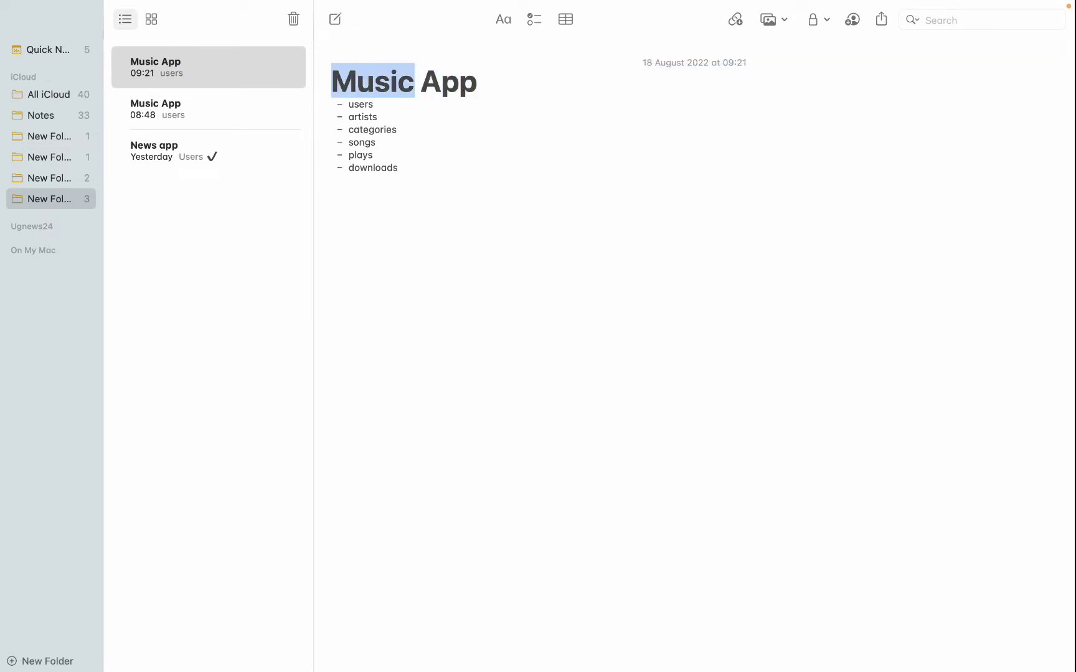
pyautogui.write('Eco')
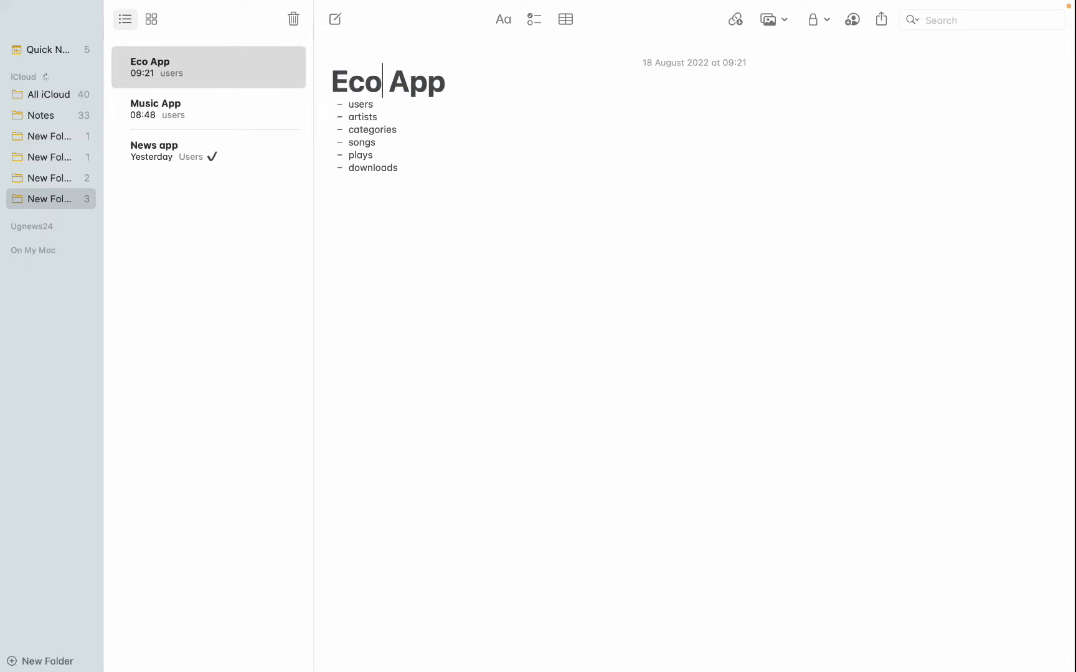
pyautogui.write('o')
pyautogui.press('BackSpace')
pyautogui.write('mmerce')
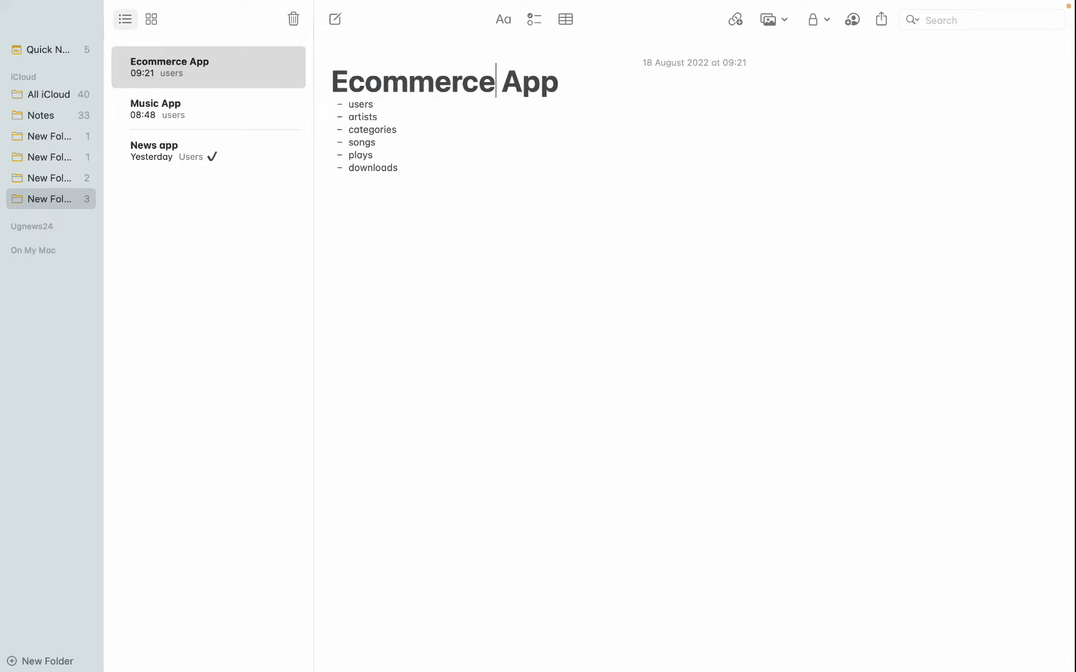
# - Delete the list items from "artists" through "downloads" in the Ecommerce App note
pyautogui.click(332, 81)
pyautogui.click(349, 81)
pyautogui.click(349, 103)
pyautogui.press('super+plus')
pyautogui.press('super+plus')
pyautogui.press('super+plus')
pyautogui.press('super+plus')
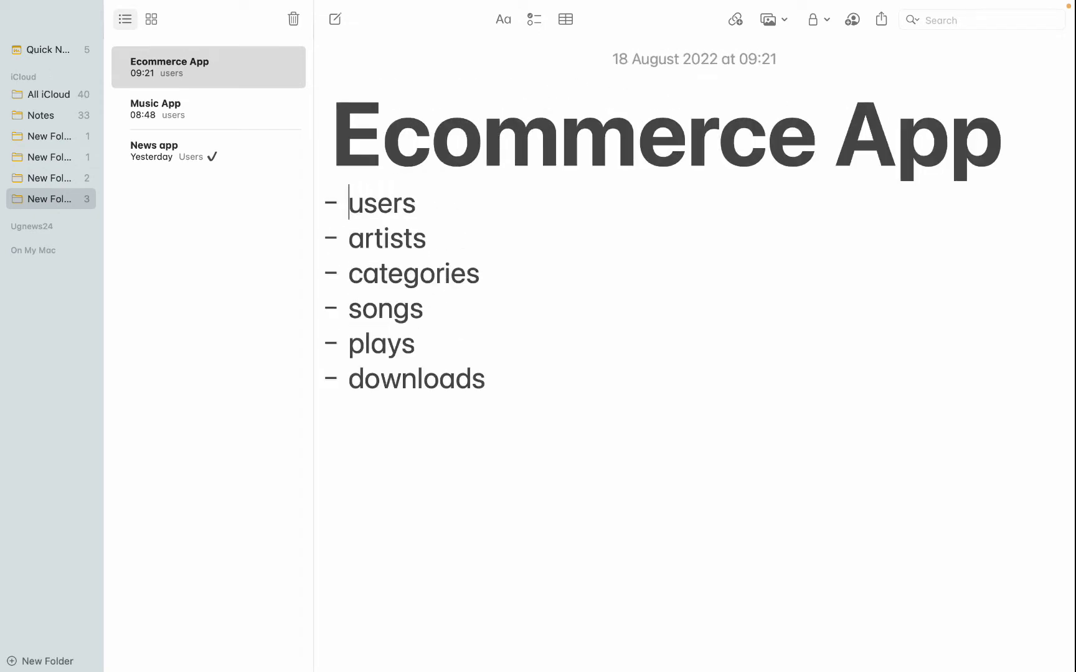
pyautogui.press('Down')
pyautogui.hotkey('shift', 'Down')
pyautogui.hotkey('shift', 'Down')
pyautogui.hotkey('shift', 'Down')
pyautogui.hotkey('shift', 'Down')
pyautogui.hotkey('shift', 'Down')
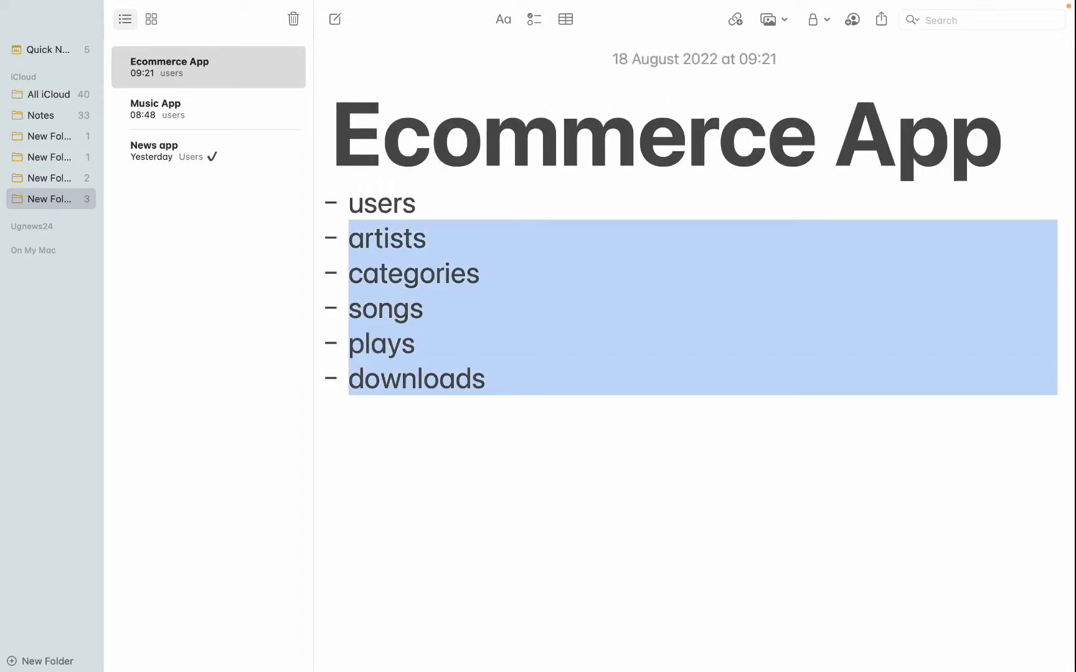
pyautogui.press('BackSpace')
# - Remove the remaining "users" item and leftover dashes, and start a fresh dashed list under the title
pyautogui.press('BackSpace')
pyautogui.press('super+shift+Left')
pyautogui.press('BackSpace')
pyautogui.press('BackSpace')
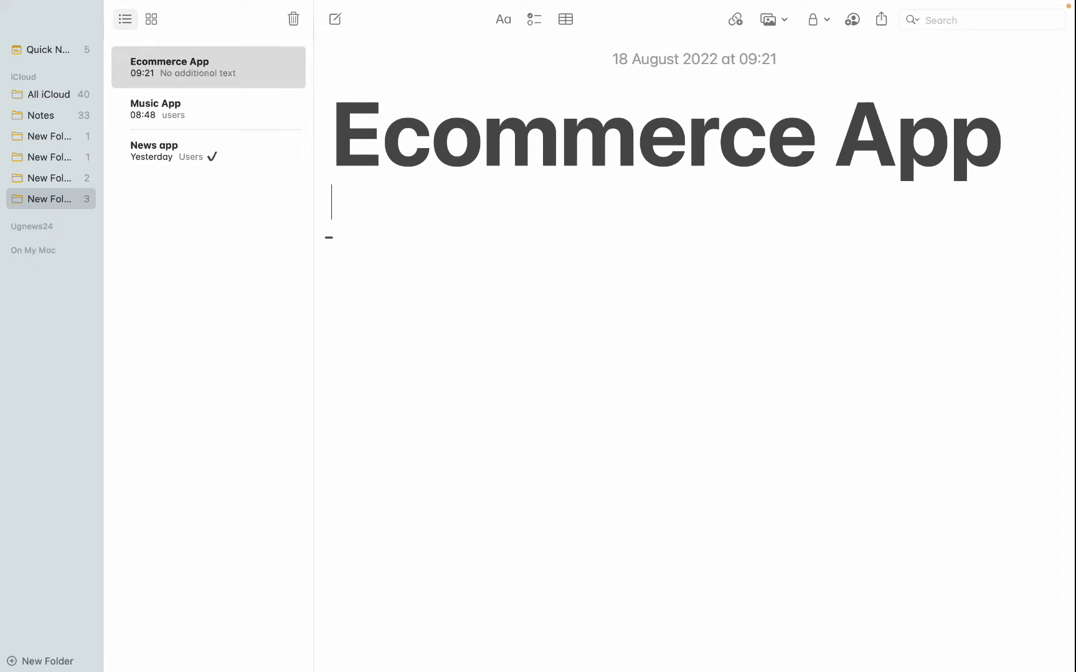
pyautogui.press('Down')
pyautogui.press('BackSpace')
pyautogui.press('BackSpace')
pyautogui.write('-')
pyautogui.click(382, 134)
pyautogui.write('us')
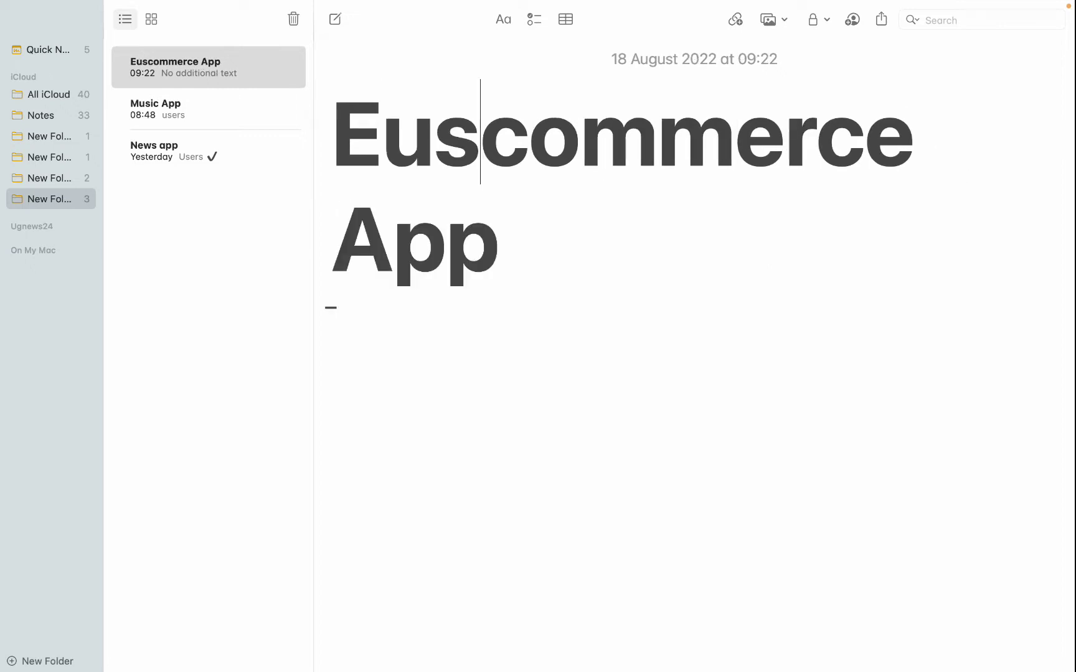
pyautogui.press('BackSpace')
pyautogui.press('BackSpace')
# - Enter "users" in lowercase as the first item of the dashed list
pyautogui.click(348, 202)
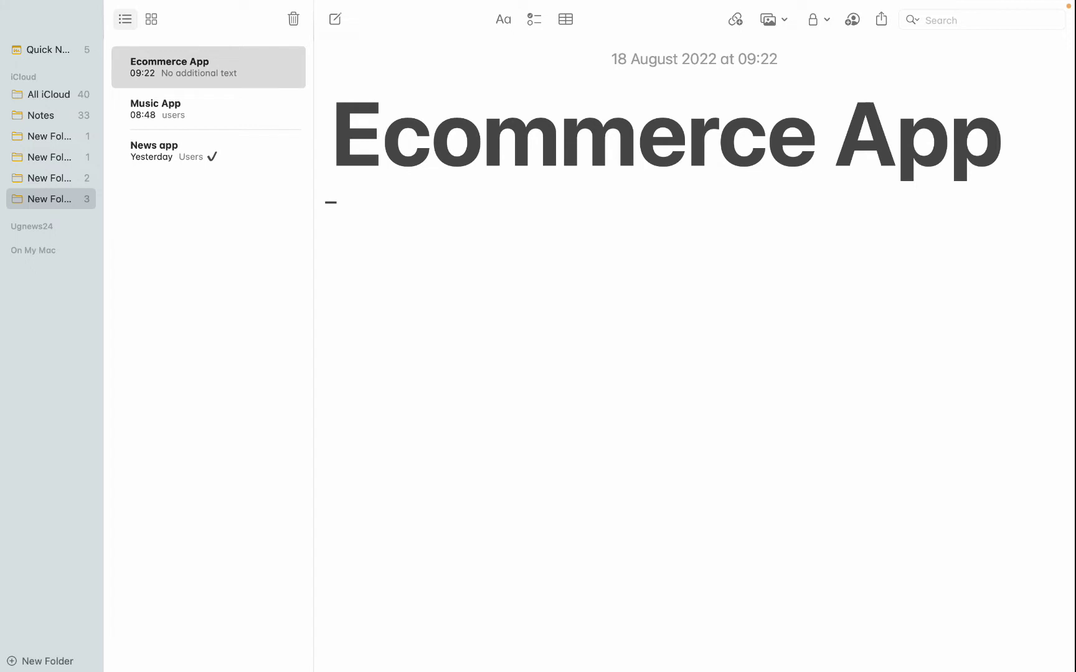
pyautogui.write('users')
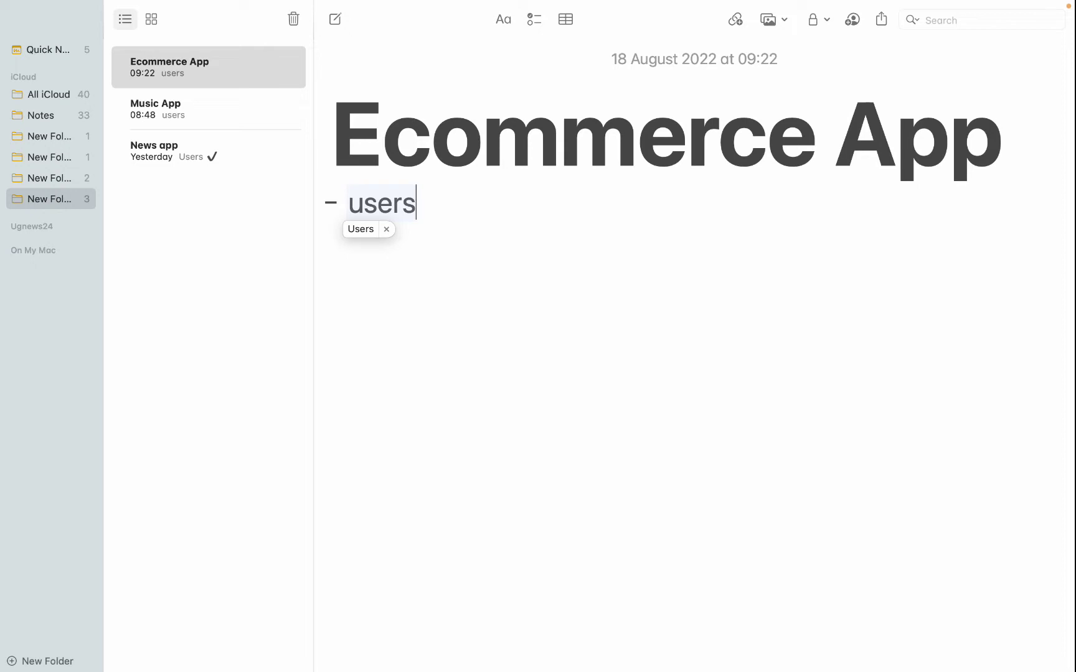
pyautogui.press('Return')
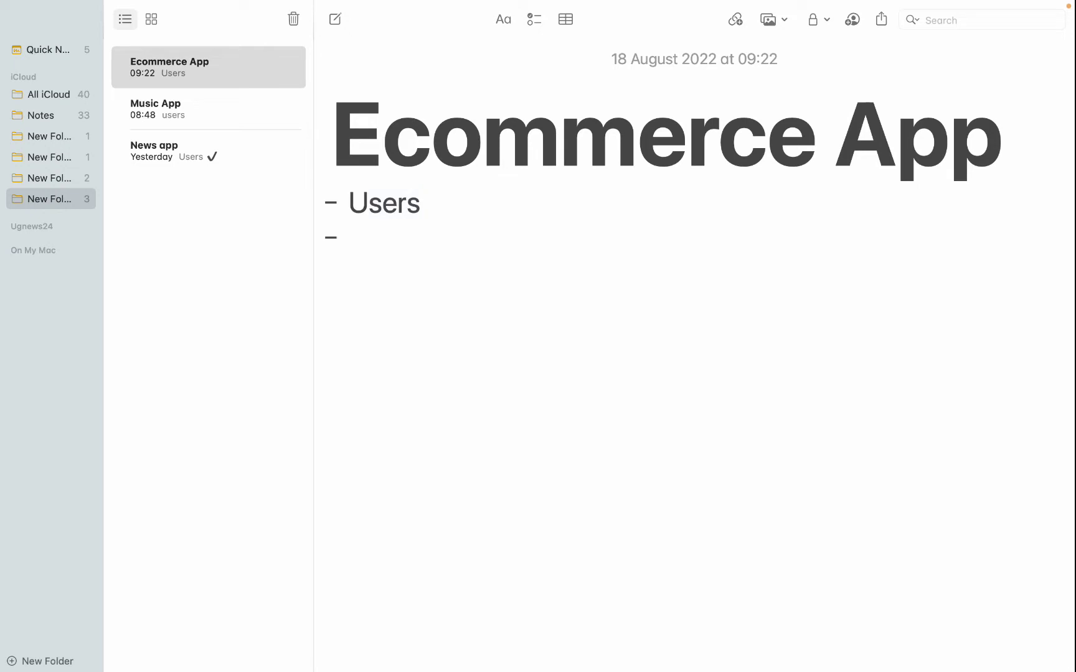
pyautogui.moveTo(349, 203); pyautogui.dragTo(364, 203)
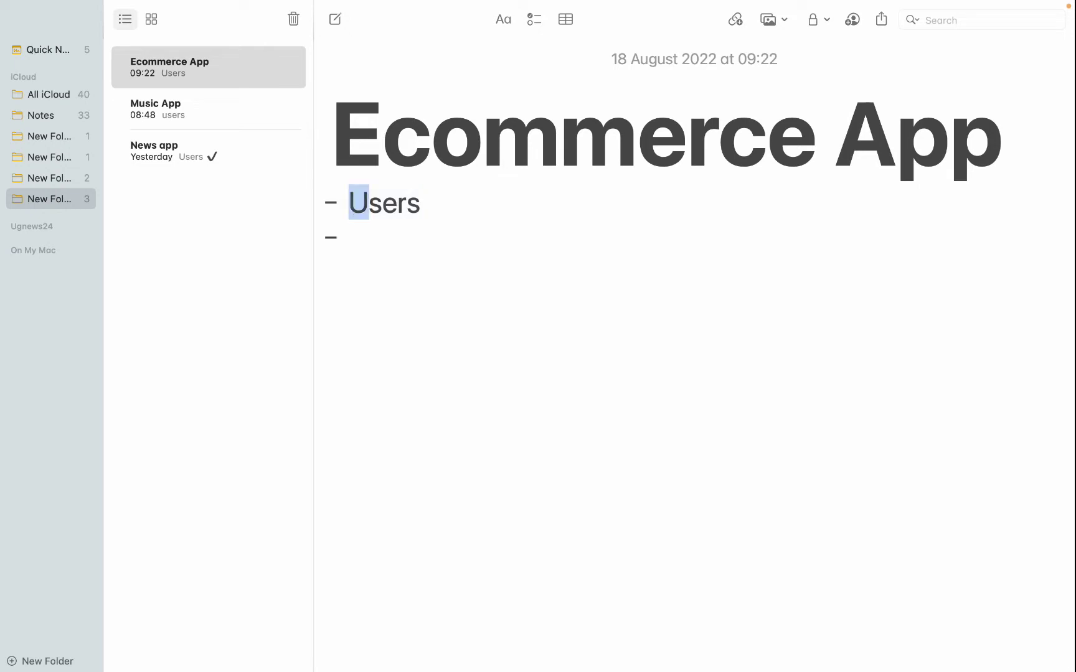
pyautogui.write('u')
# - Enter "customers" as the second item of the dashed list
pyautogui.click(349, 238)
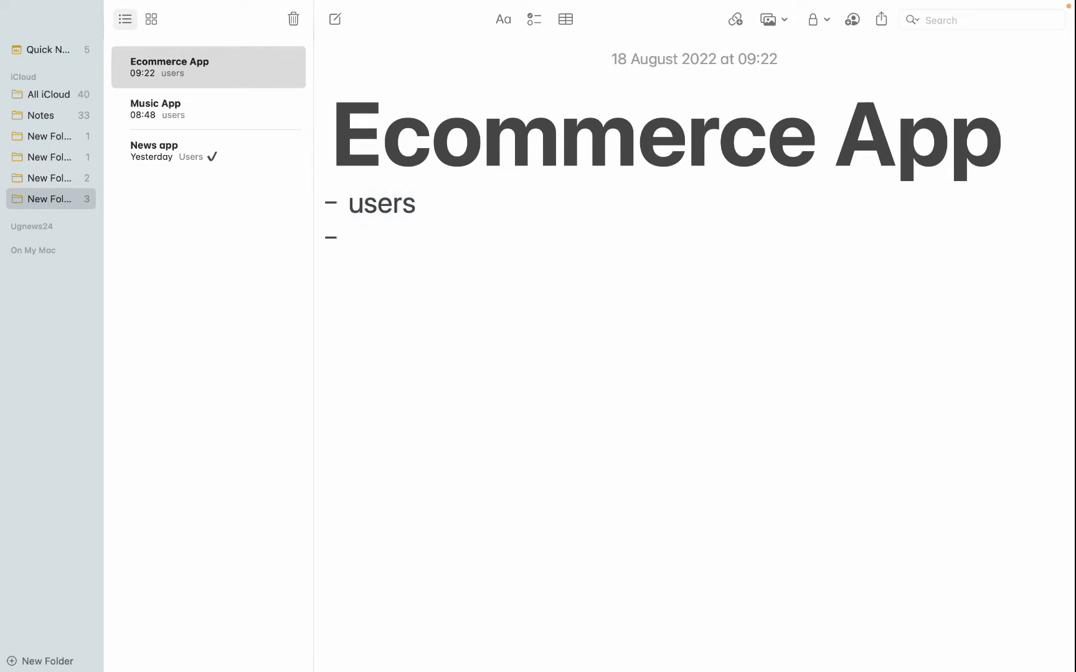
pyautogui.write('u')
pyautogui.press('BackSpace')
pyautogui.write('custom')
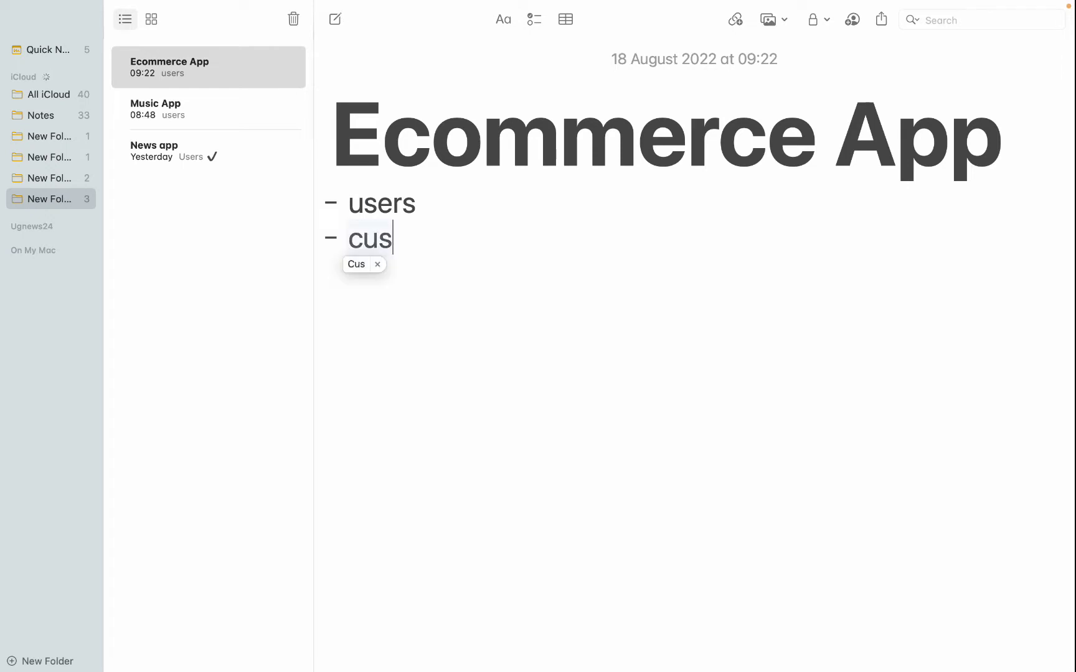
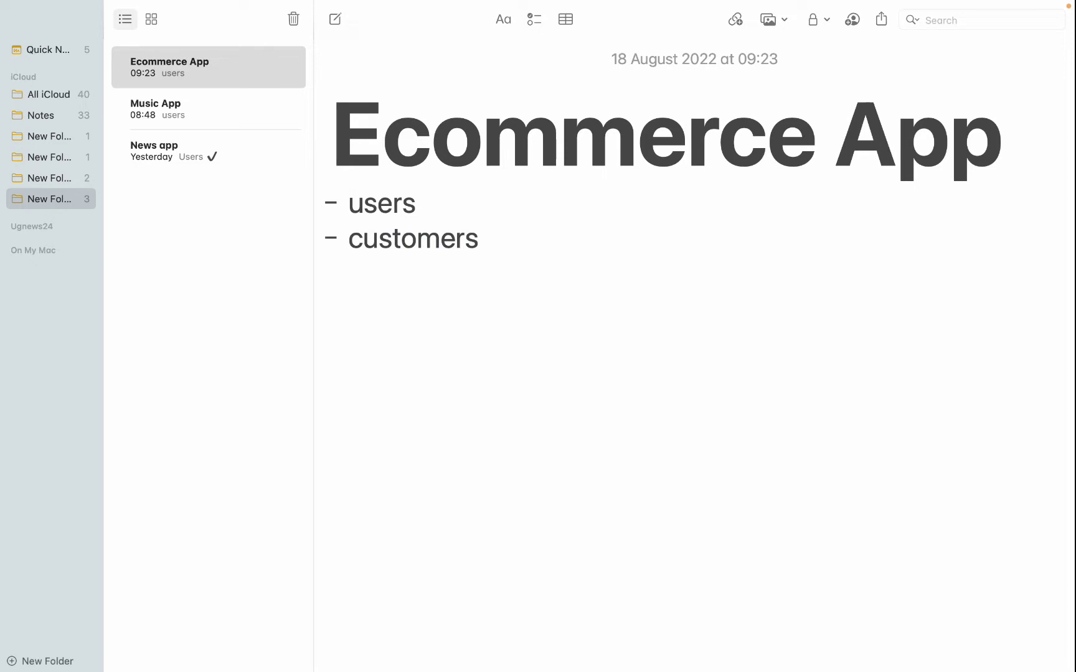
# - Add "products" as the third list item, reverting its automatic capitalization to keep it lowercase
pyautogui.press('Return')
pyautogui.write('products')
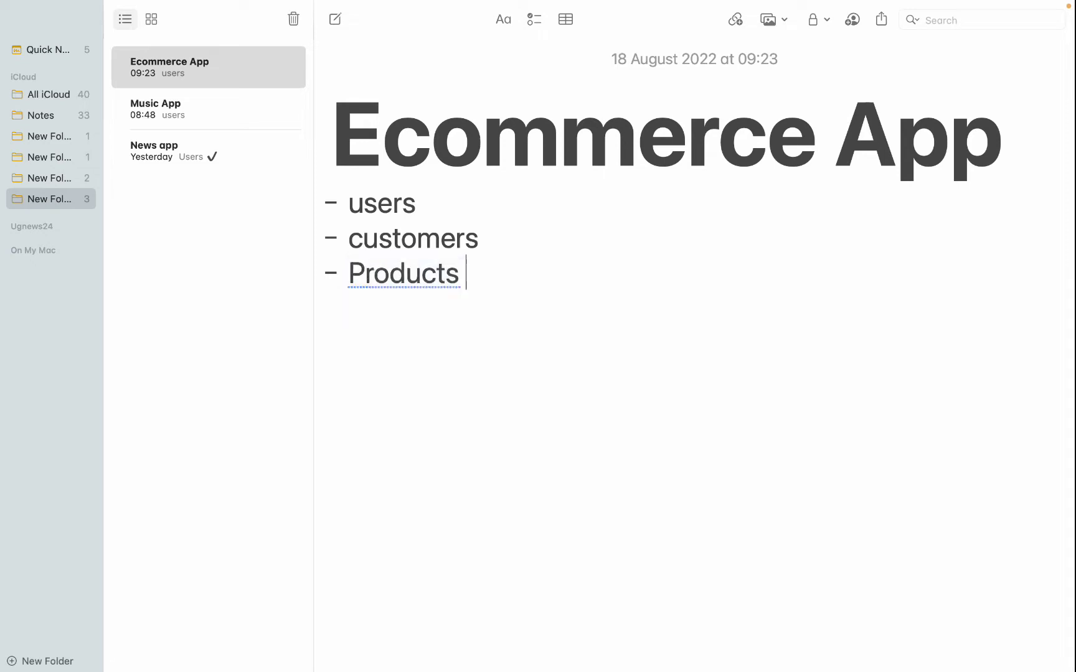
pyautogui.press('super+z')
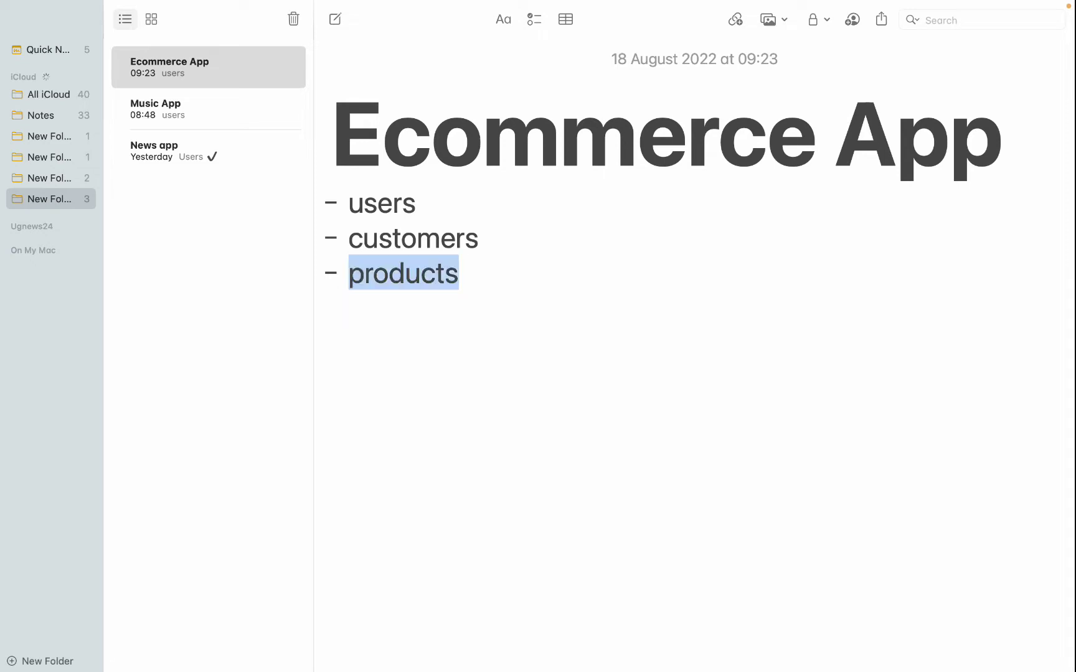
pyautogui.click(458, 273)
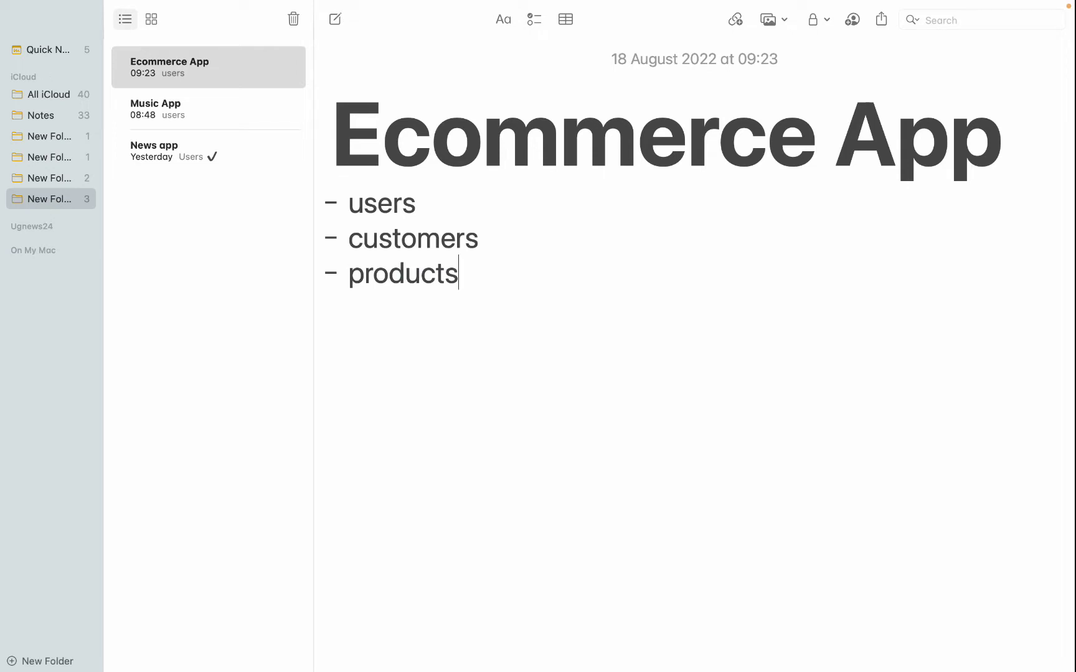
# - Insert a new list item above "products" and fill it with a copy of the word "products"
pyautogui.click(348, 274)
pyautogui.press('Return')
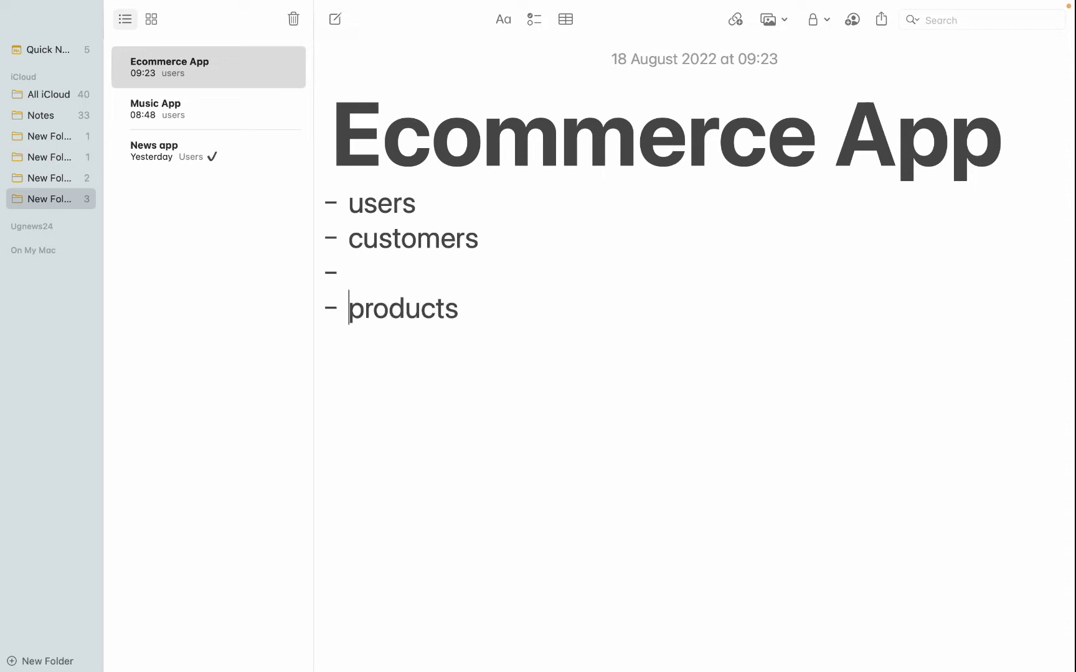
pyautogui.press('Up')
pyautogui.write('produ')
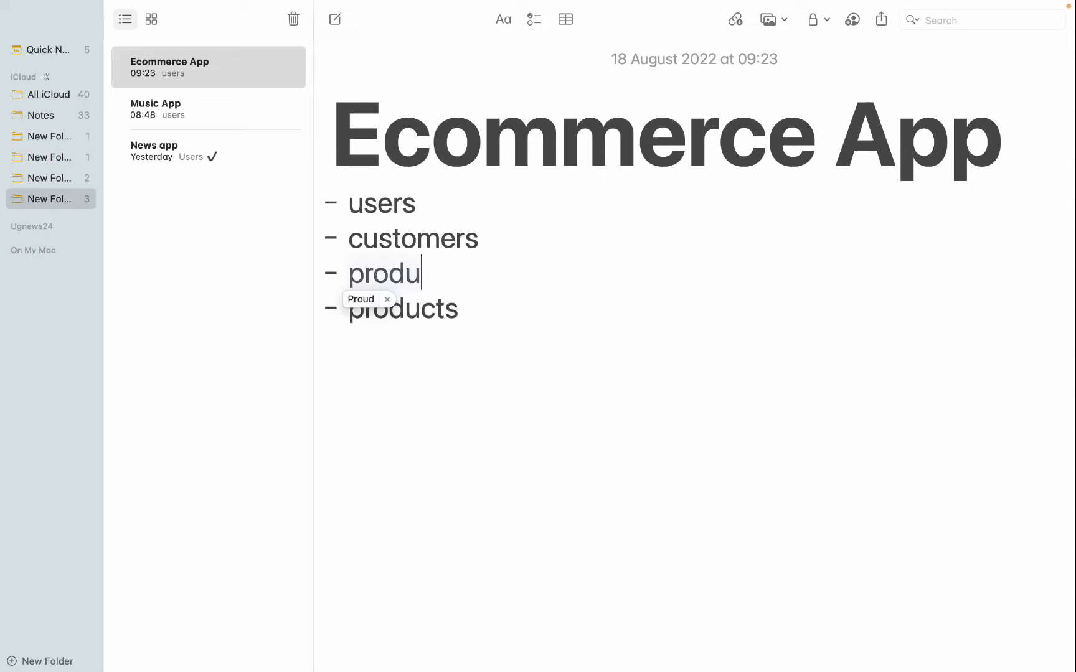
pyautogui.click(386, 299)
pyautogui.click(422, 308)
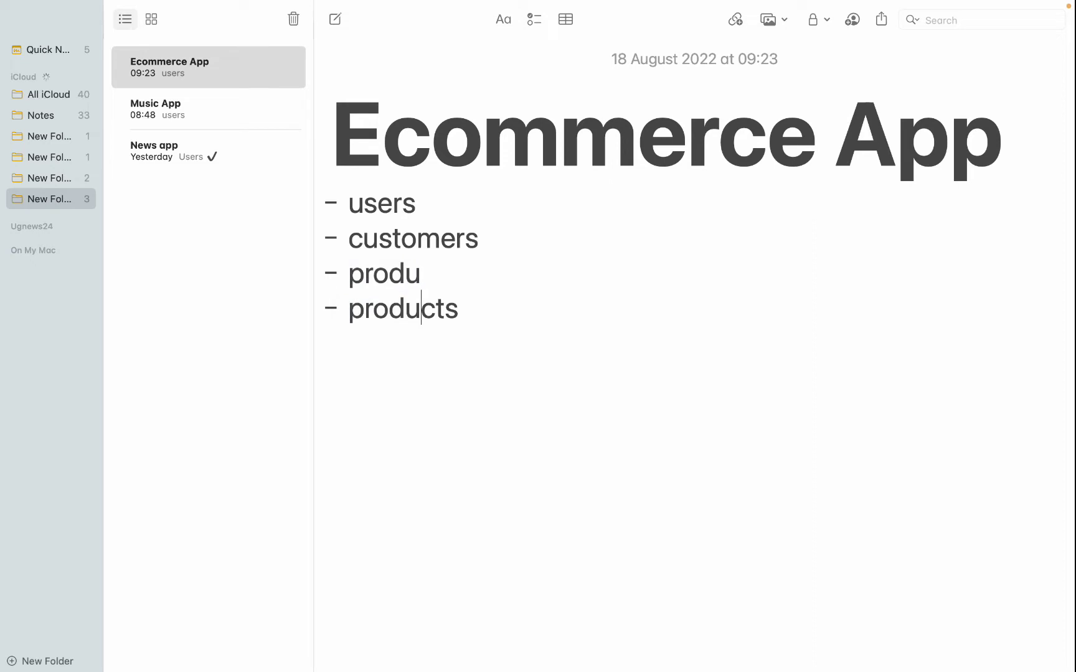
pyautogui.doubleClick(422, 308)
pyautogui.press('super+c')
pyautogui.click(348, 274)
pyautogui.doubleClick(384, 274)
pyautogui.press('super+v')
# - Change the copied "products" item under "customers" to "product_cetegories"
pyautogui.press('BackSpace')
pyautogui.write('_ce')
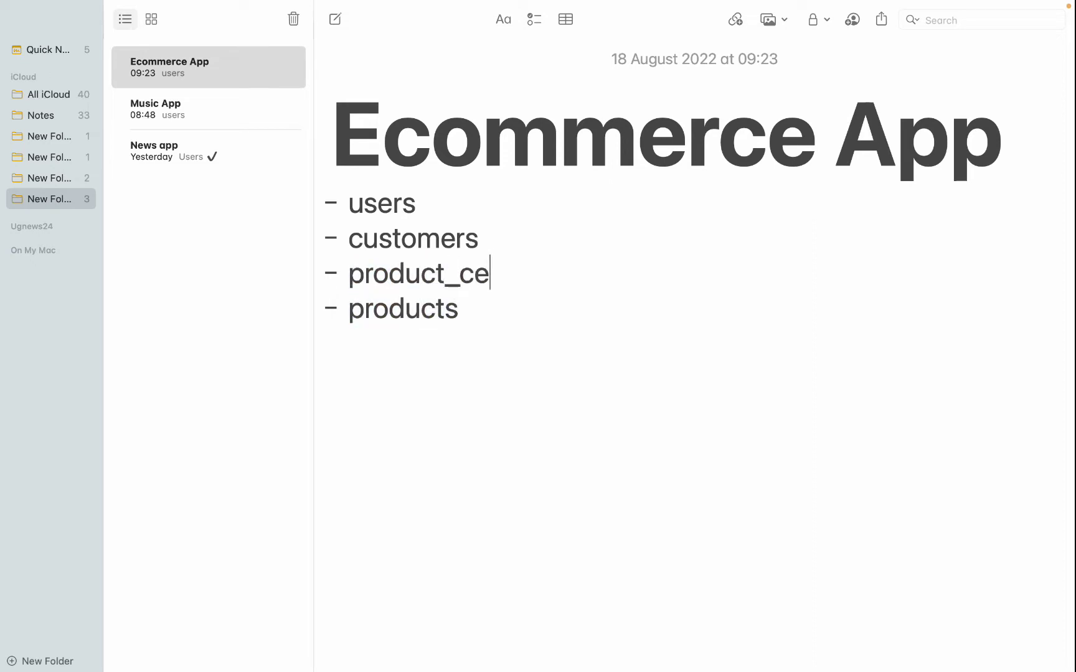
pyautogui.write('teg')
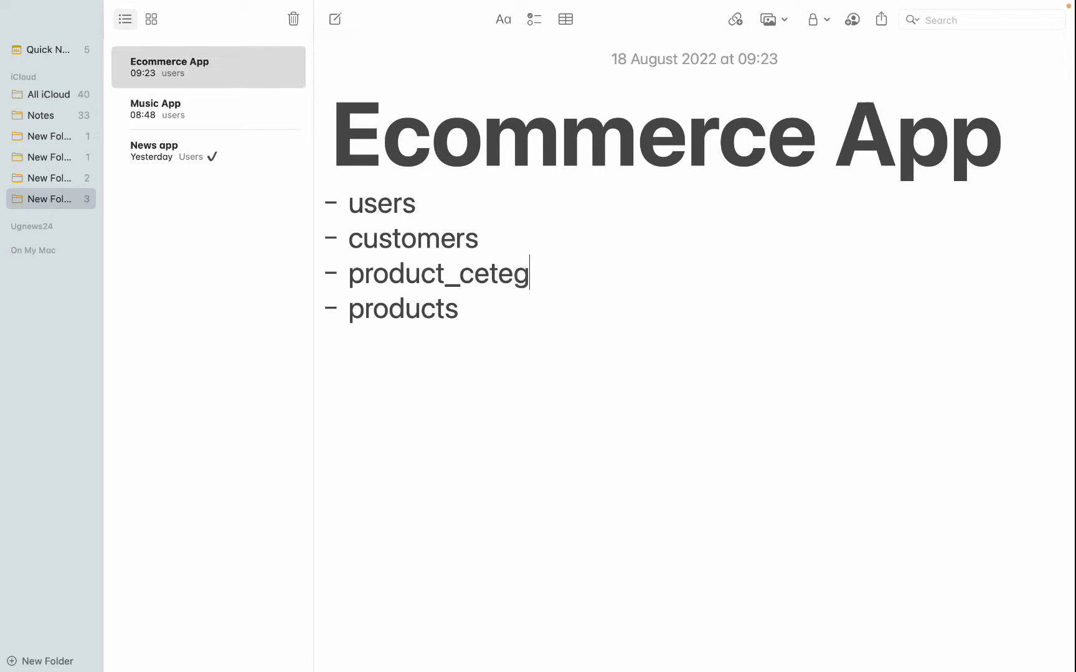
pyautogui.write('ories')
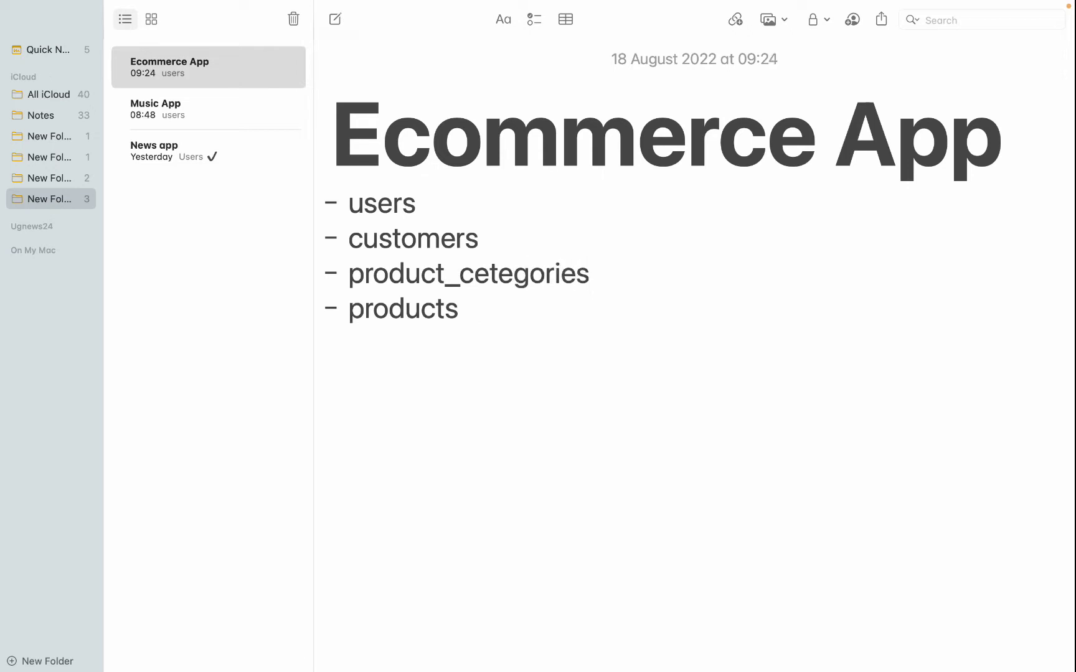
# - Add "orders" as a list item after "products", reverting its automatic capitalization to keep it lowercase
pyautogui.click(471, 308)
pyautogui.click(332, 342)
pyautogui.click(471, 308)
pyautogui.press('BackSpace')
pyautogui.press('BackSpace')
pyautogui.press('Return')
pyautogui.write('orders')
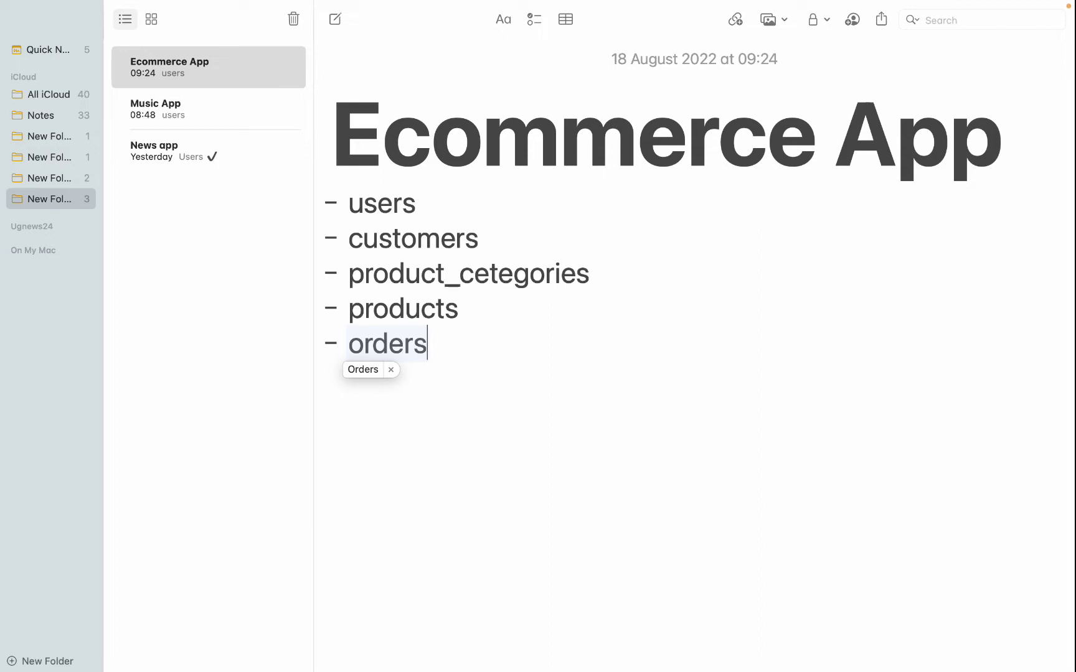
pyautogui.press('Return')
pyautogui.press('super+z')
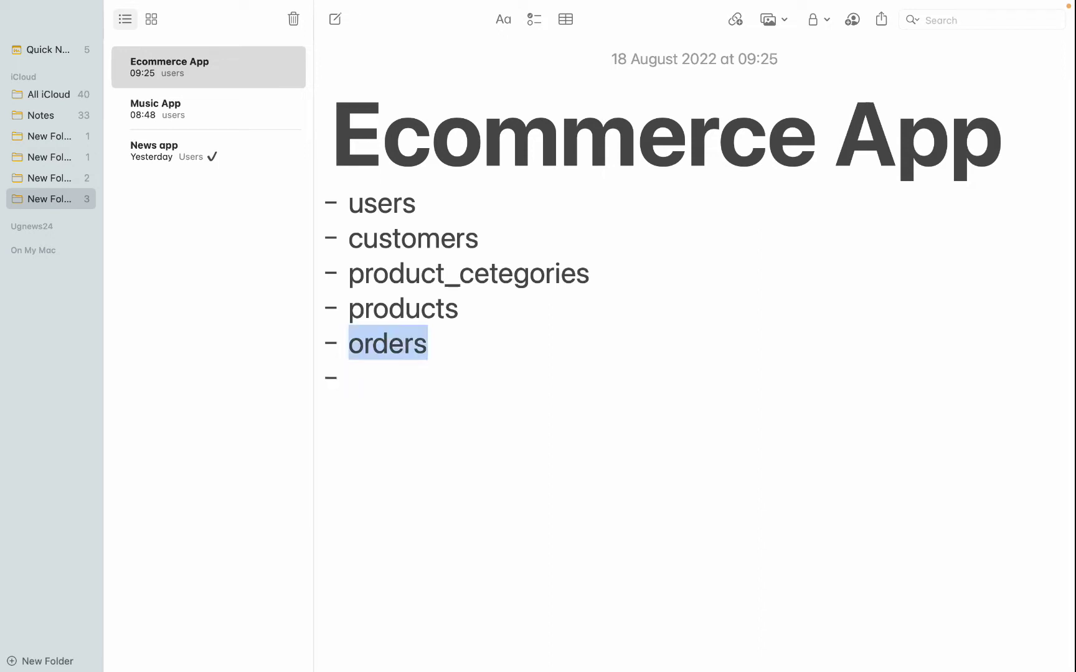
# - Copy "orders" into the next list item and change the copy to "order_items"
pyautogui.hotkey('alt', 'shift', 'Left')
pyautogui.press('super+c')
pyautogui.press('Down')
pyautogui.press('super+v')
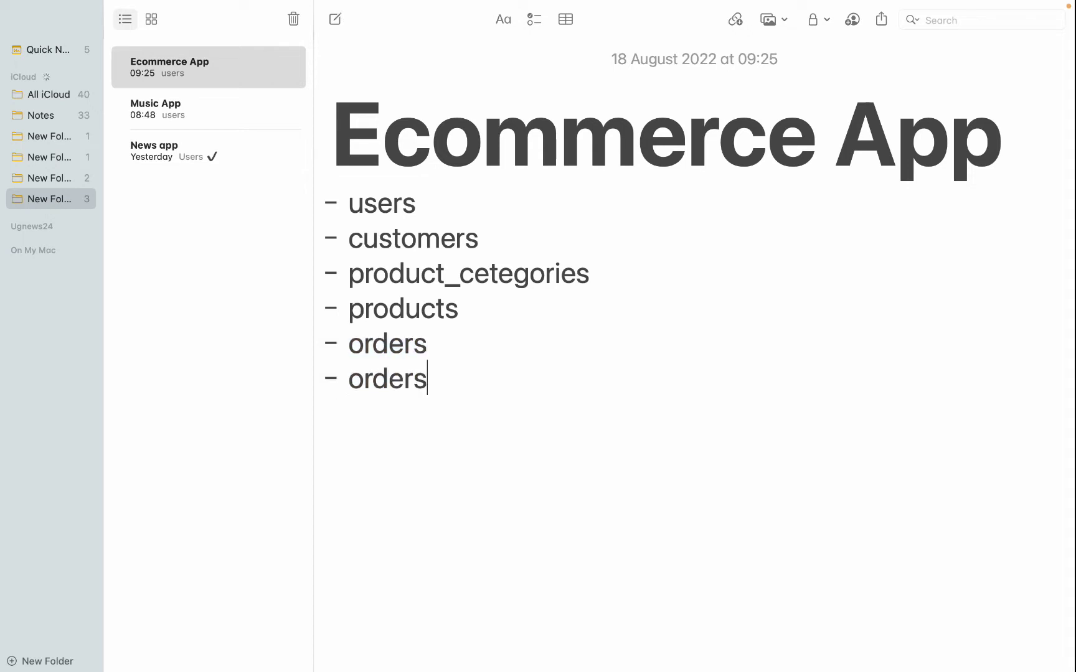
pyautogui.press('BackSpace')
pyautogui.write('_')
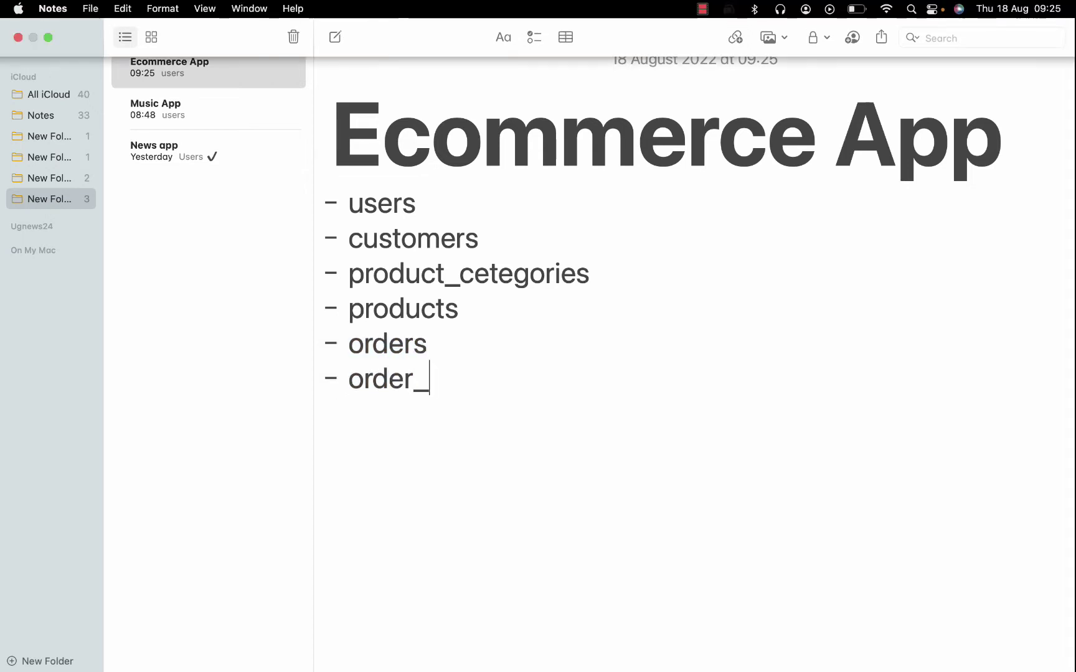
pyautogui.write('items')
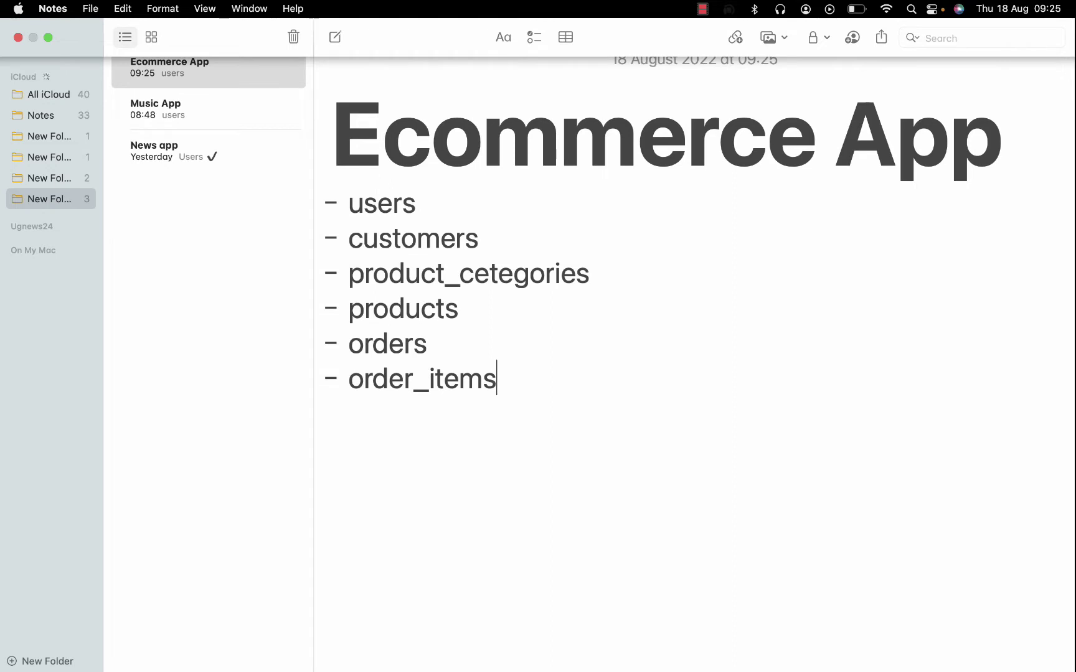
pyautogui.click(391, 350)
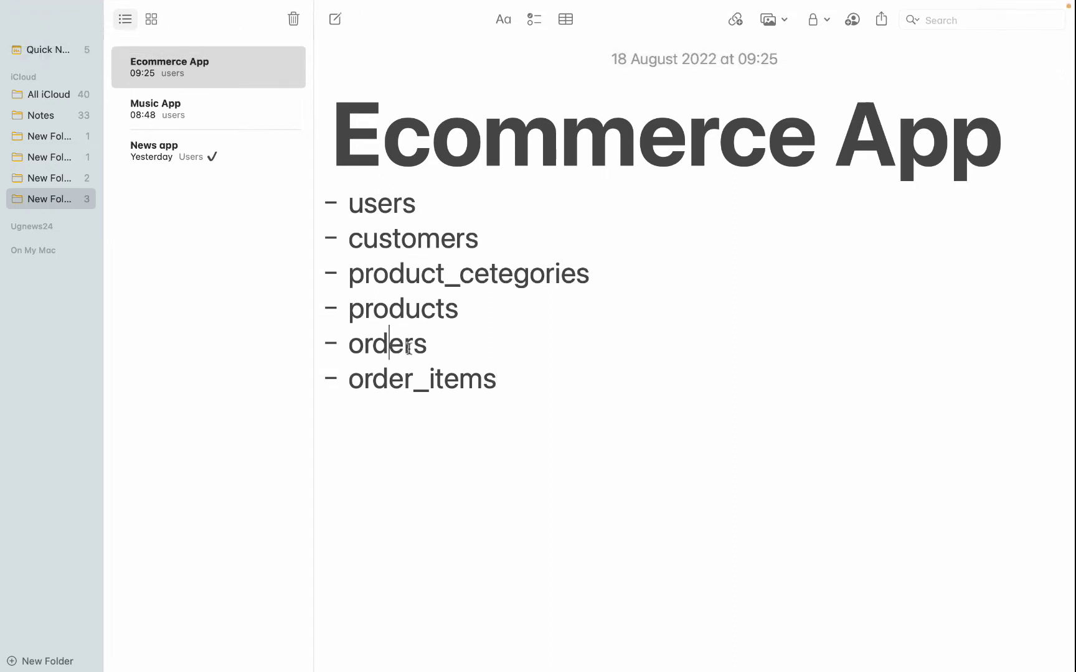
pyautogui.click(441, 399)
pyautogui.press('BackSpace')
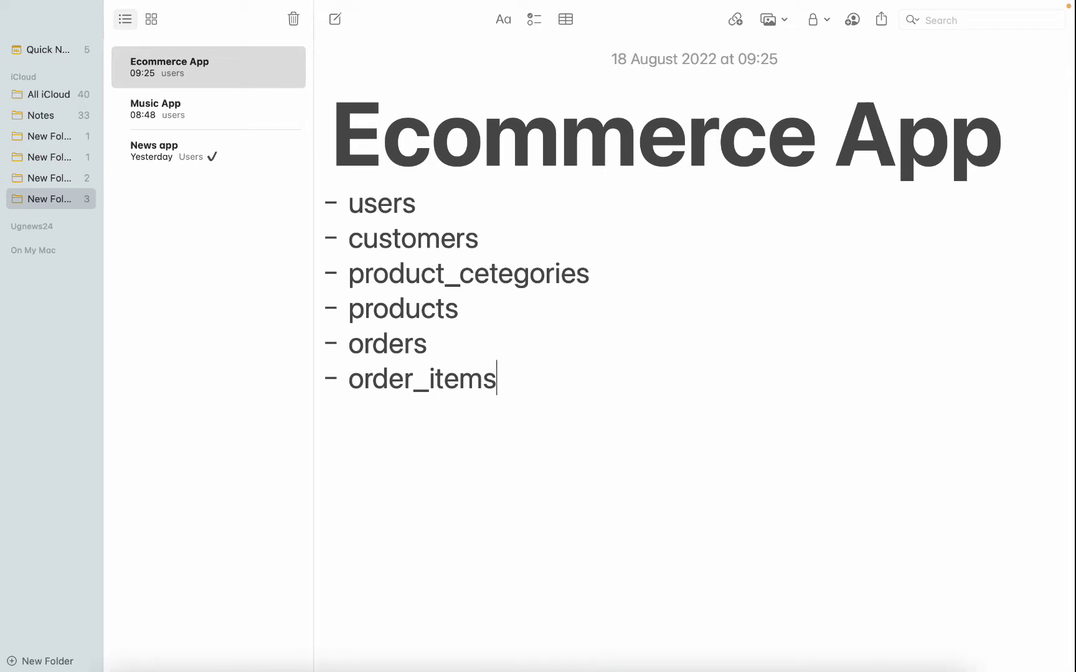
pyautogui.press('Up')
pyautogui.rightClick(429, 332)
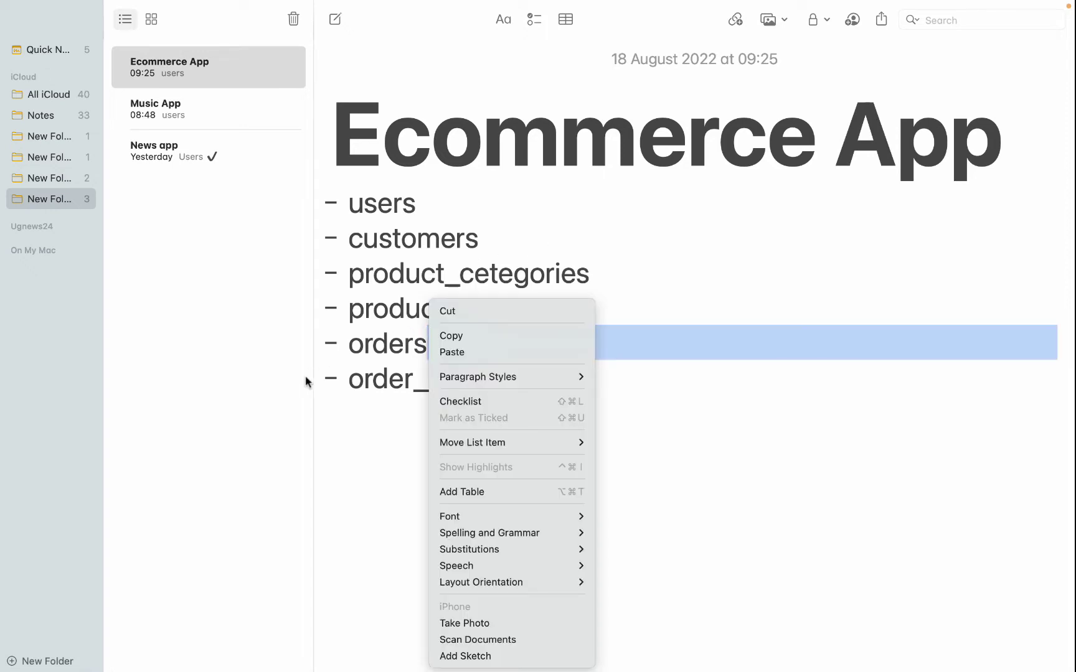
pyautogui.click(336, 392)
pyautogui.click(426, 406)
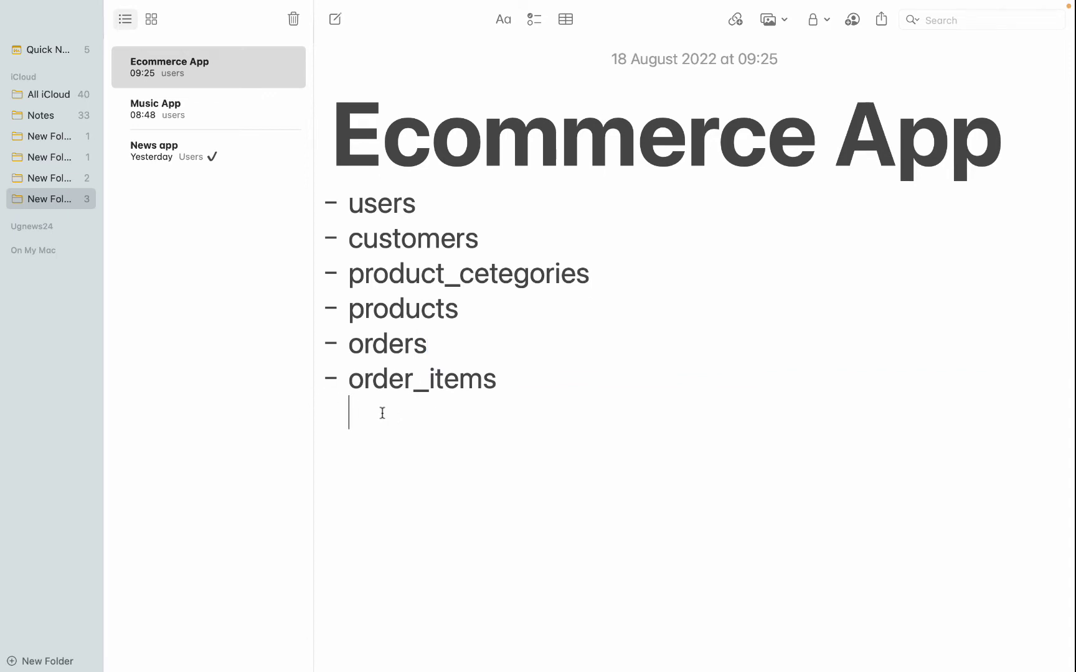
pyautogui.press('BackSpace')
# - Correct the misspelled "product_cetegories" item to "product_categories"
pyautogui.press('Up')
pyautogui.press('Up')
pyautogui.press('Up')
pyautogui.press('Up')
pyautogui.press('Up')
pyautogui.press('Right')
pyautogui.press('Right')
pyautogui.press('Right')
pyautogui.press('Down')
pyautogui.press('Down')
pyautogui.press('Down')
pyautogui.press('Down')
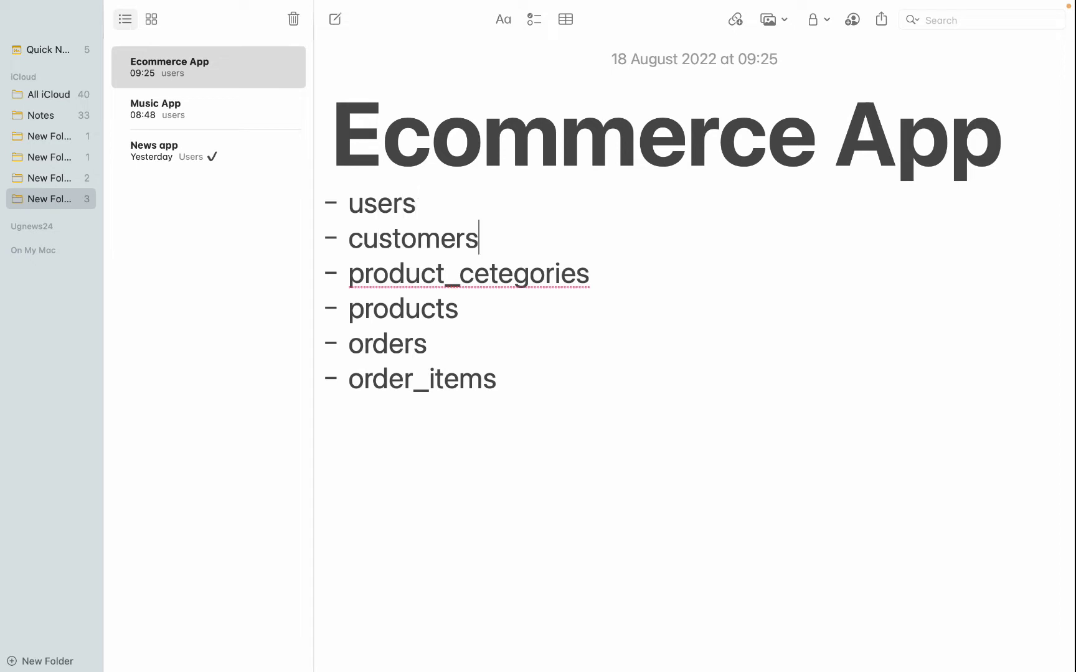
pyautogui.press('Down')
pyautogui.press('Up')
pyautogui.press('Up')
pyautogui.press('Up')
pyautogui.press('Up')
pyautogui.press('Down')
pyautogui.press('Down')
pyautogui.press('Down')
pyautogui.press('Up')
pyautogui.press('Up')
pyautogui.press('Right')
pyautogui.press('BackSpace')
pyautogui.write('a')
pyautogui.press('Down')
pyautogui.press('Down')
pyautogui.press('Down')
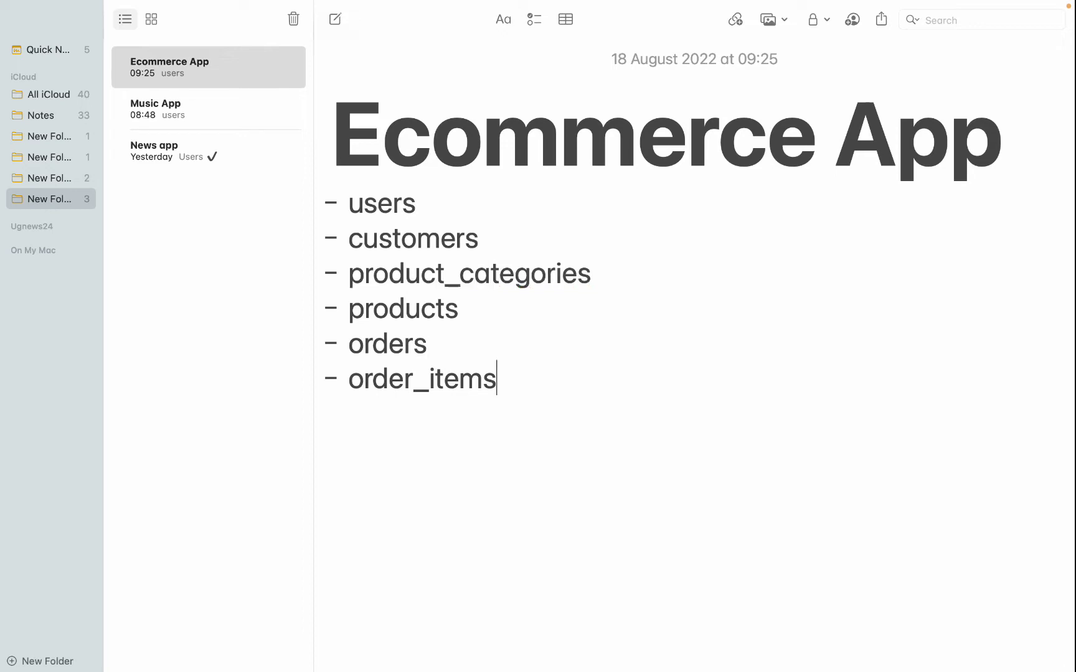
pyautogui.press('Down')
pyautogui.press('Up')
pyautogui.moveTo(446, 396); pyautogui.dragTo(351, 202)
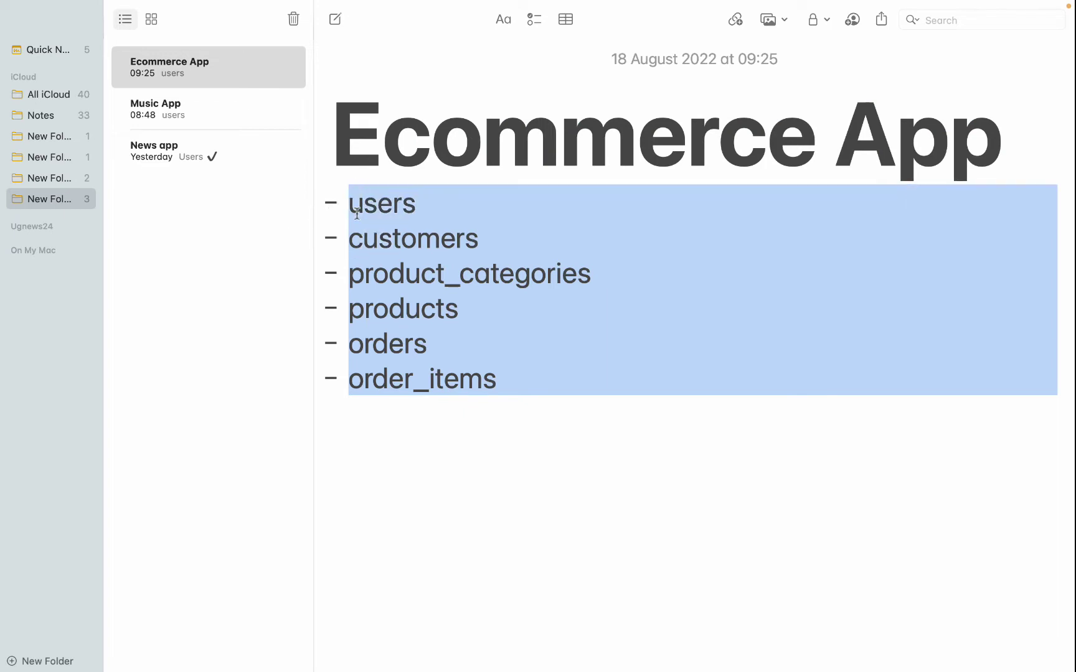
pyautogui.click(496, 391)
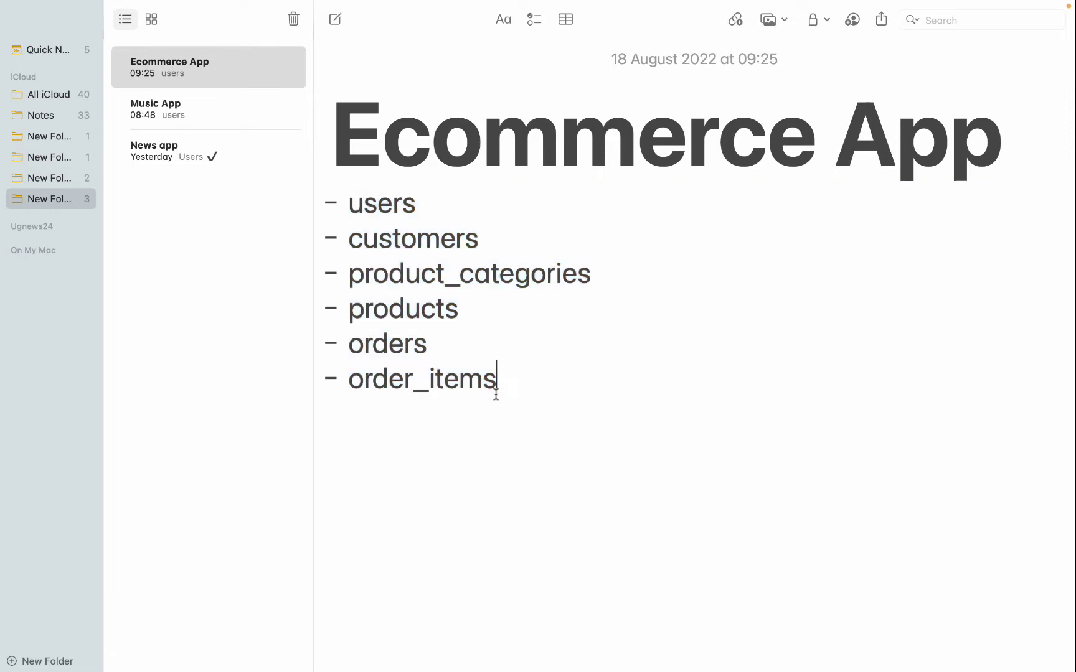
pyautogui.moveTo(378, 234); pyautogui.dragTo(436, 401)
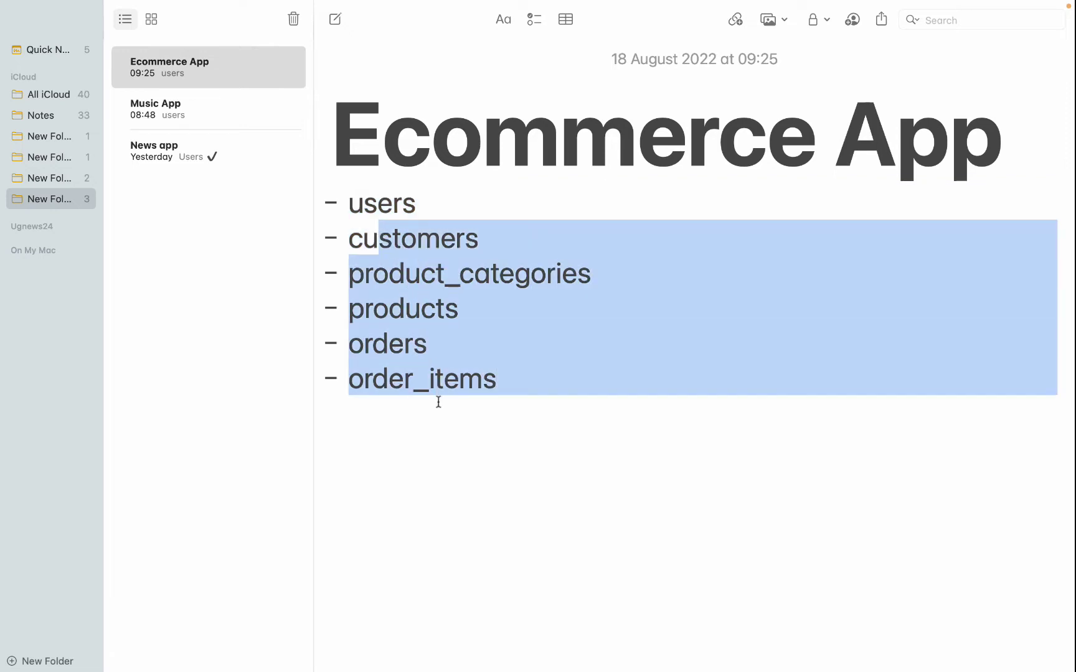
pyautogui.click(460, 454)
pyautogui.press('BackSpace')
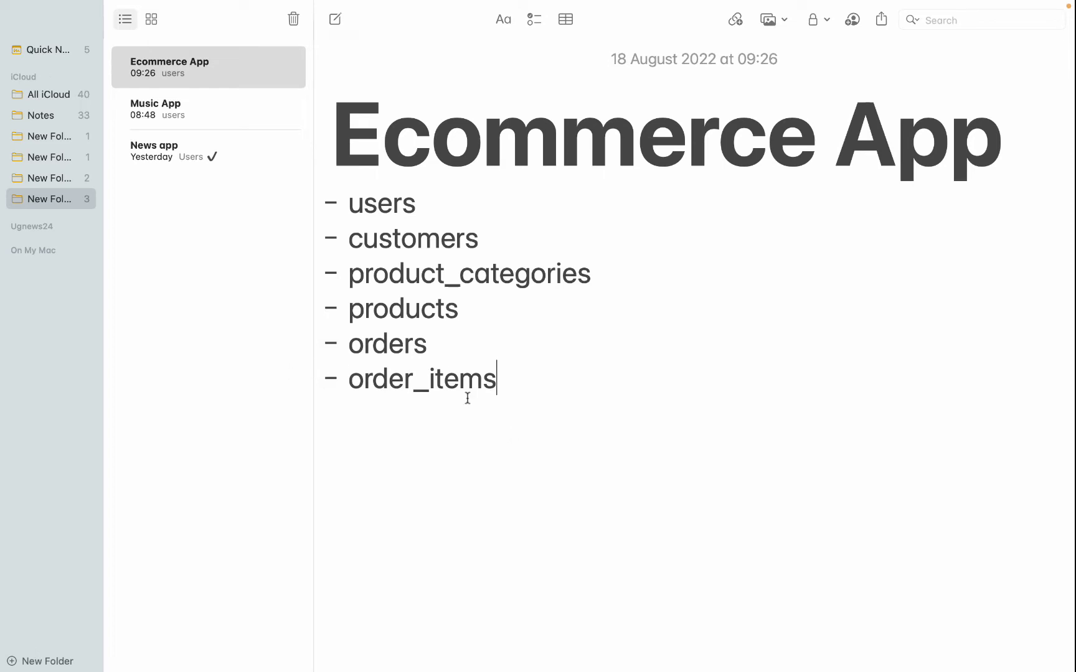
pyautogui.moveTo(368, 209); pyautogui.dragTo(471, 432)
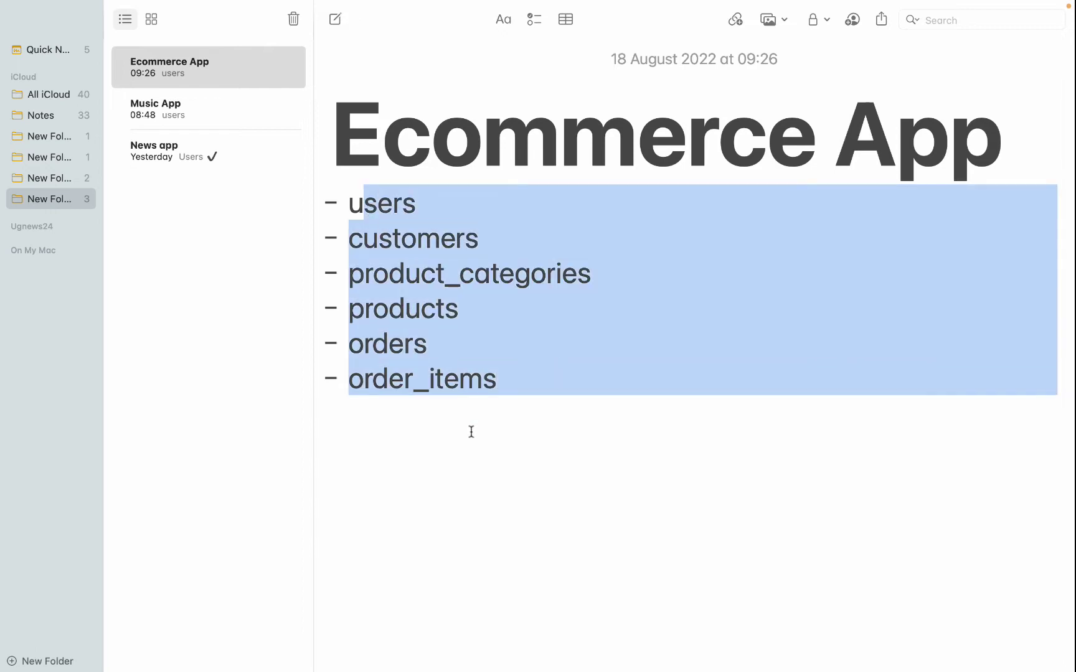
pyautogui.click(382, 257)
pyautogui.moveTo(376, 208); pyautogui.dragTo(467, 435)
pyautogui.click(496, 448)
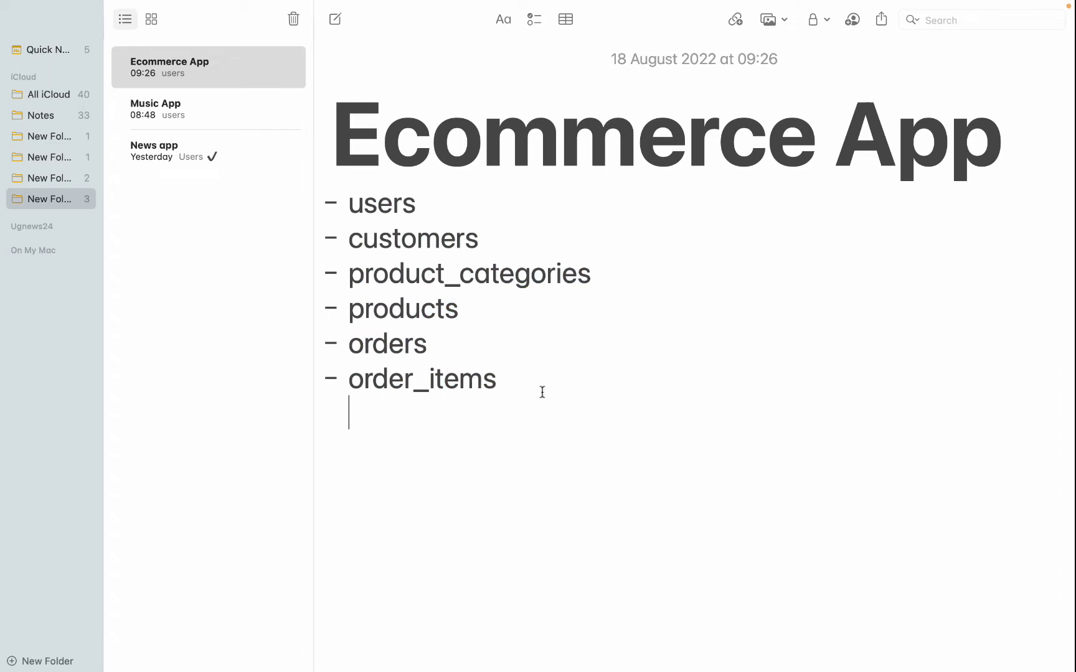
pyautogui.press('BackSpace')
pyautogui.press('Return')
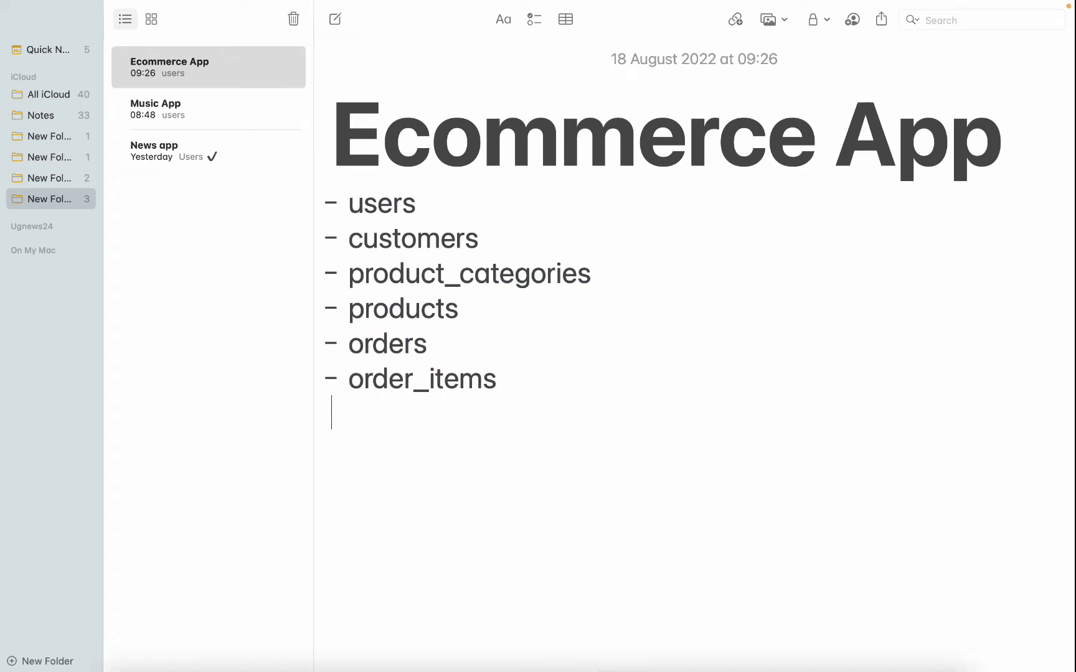
pyautogui.press('BackSpace')
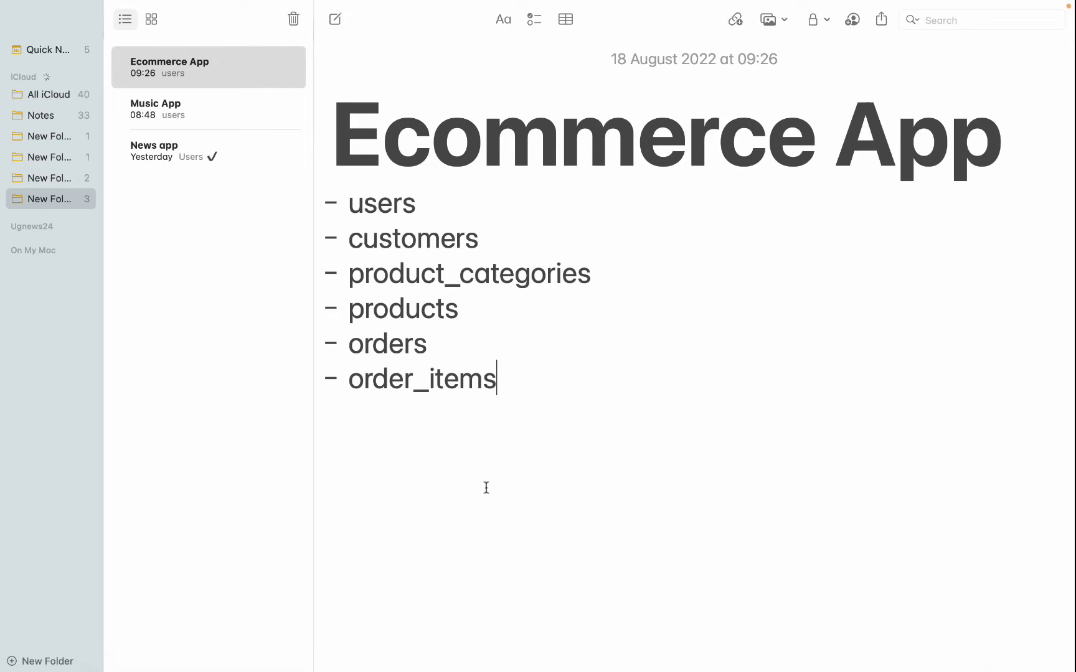
# - Switch to the SONGS diagram in Lucidchart and examine its entity tables and the empty canvas area below the users table
pyautogui.hotkey('ctrl', 'Right')
pyautogui.scroll(5, 334, 263)
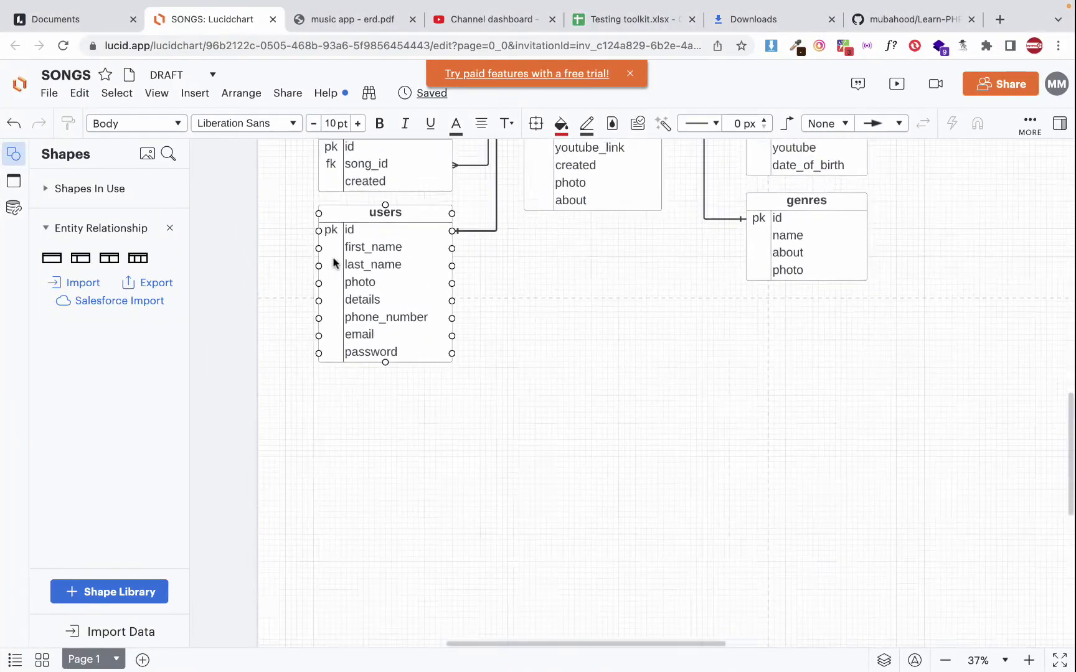
pyautogui.scroll(-3, 334, 262)
pyautogui.click(334, 263)
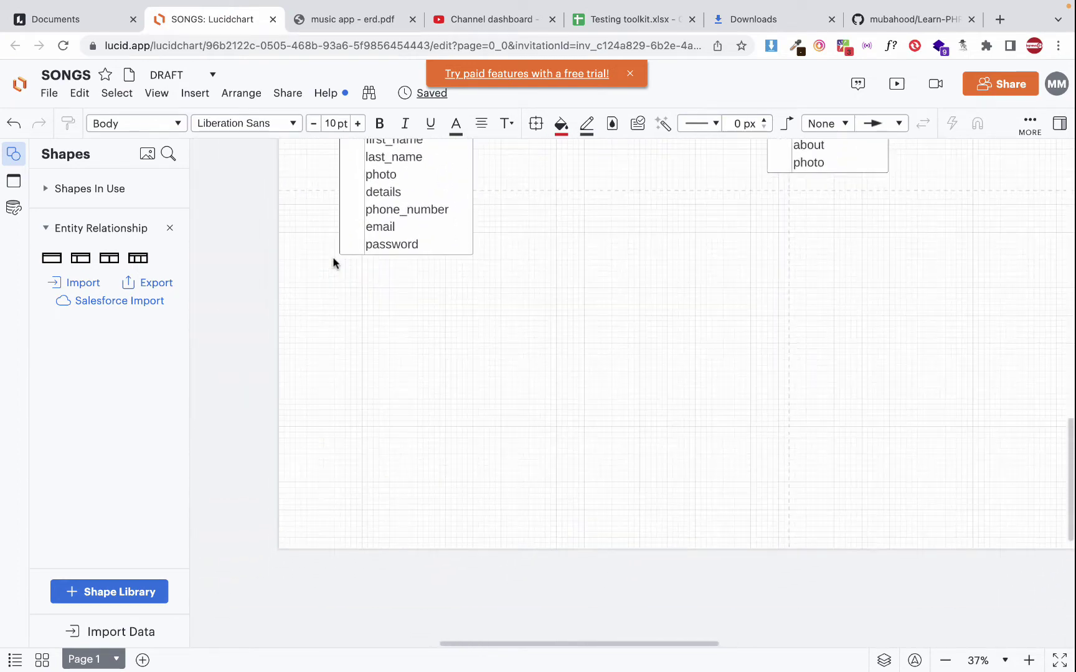
pyautogui.hscroll(2, 347, 310)
pyautogui.scroll(1, 347, 310)
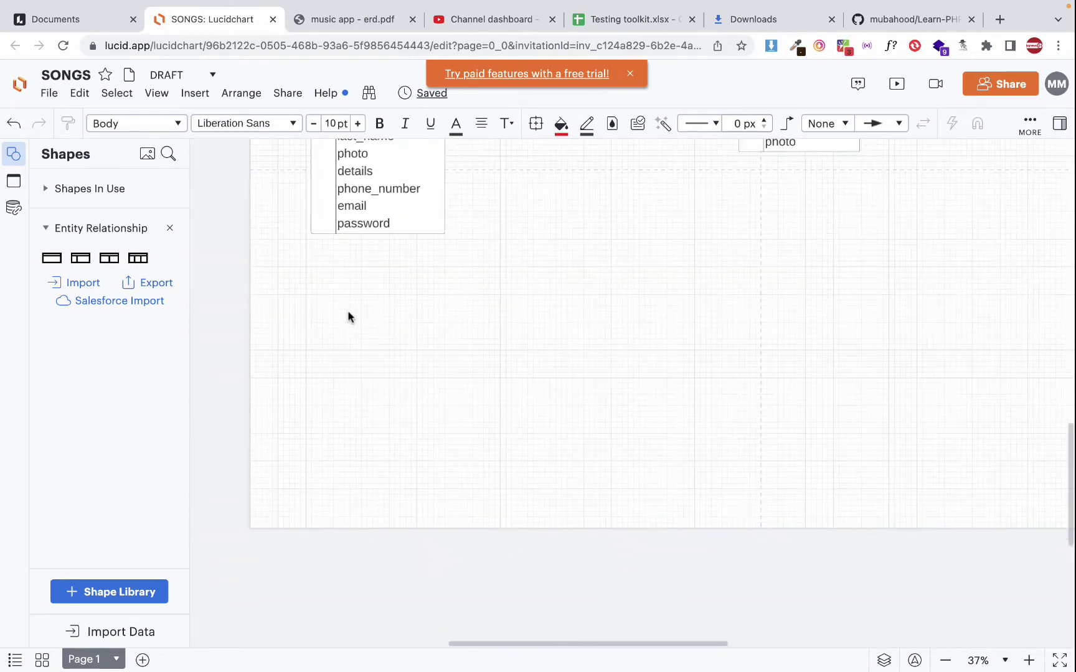
pyautogui.scroll(4, 360, 349)
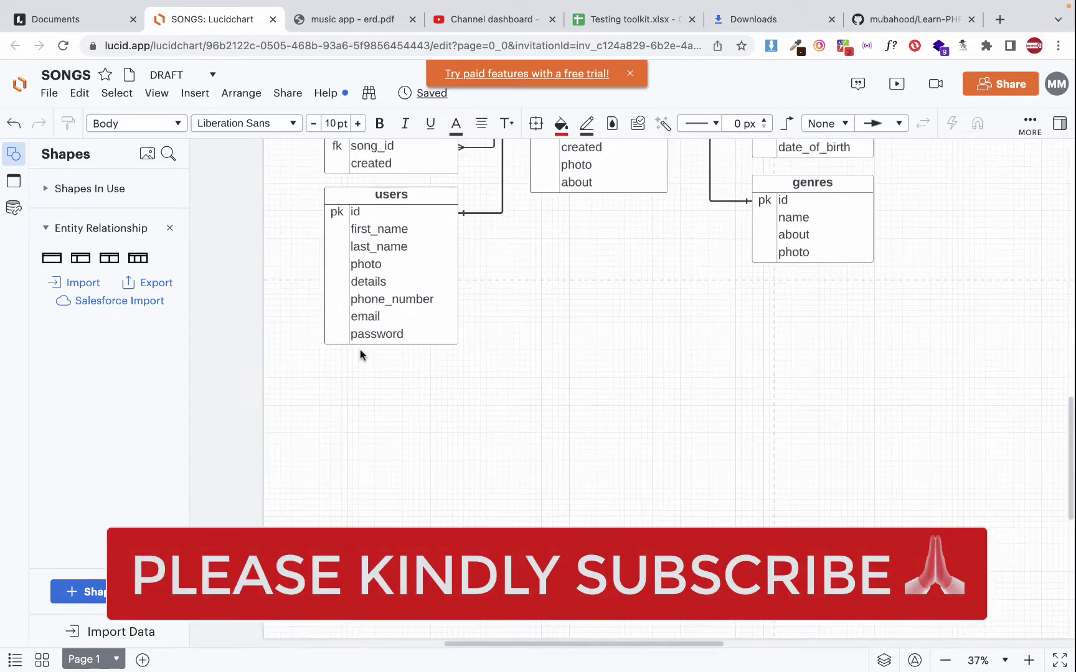
pyautogui.click(360, 350)
pyautogui.scroll(-2, 360, 350)
pyautogui.click(575, 301)
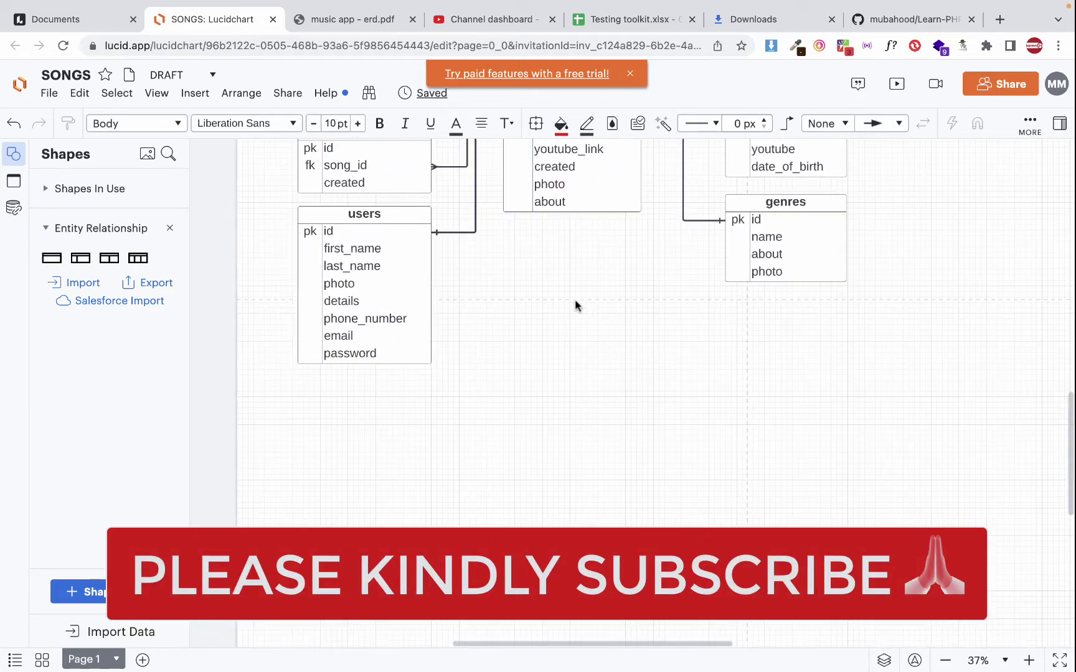
pyautogui.scroll(5, 660, 286)
pyautogui.click(654, 285)
pyautogui.scroll(-4, 521, 250)
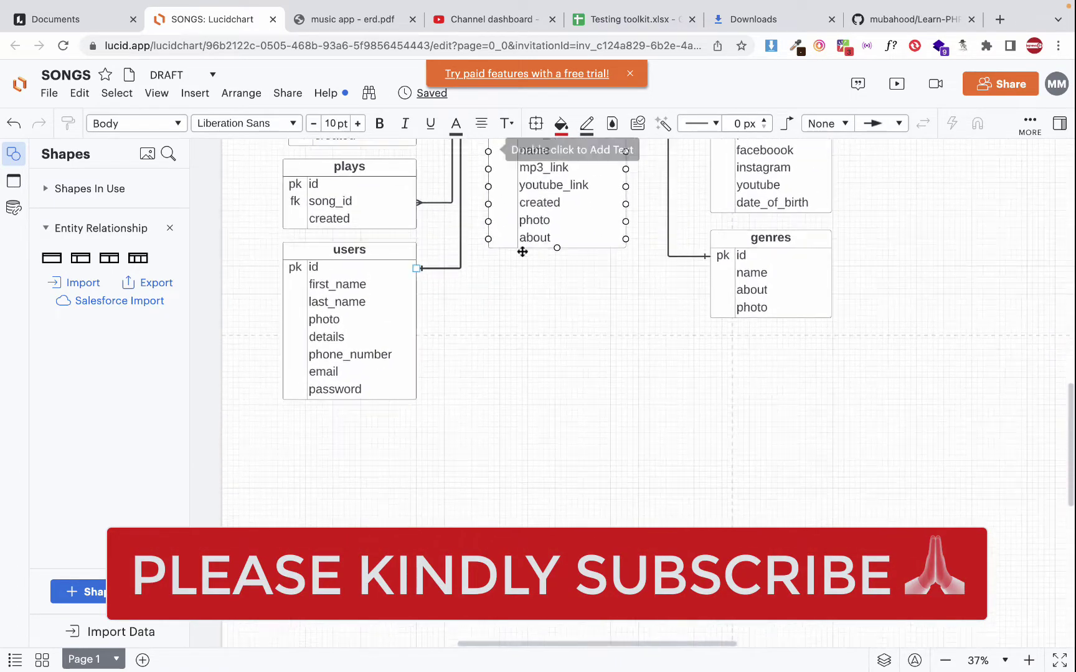
pyautogui.scroll(-5, 523, 252)
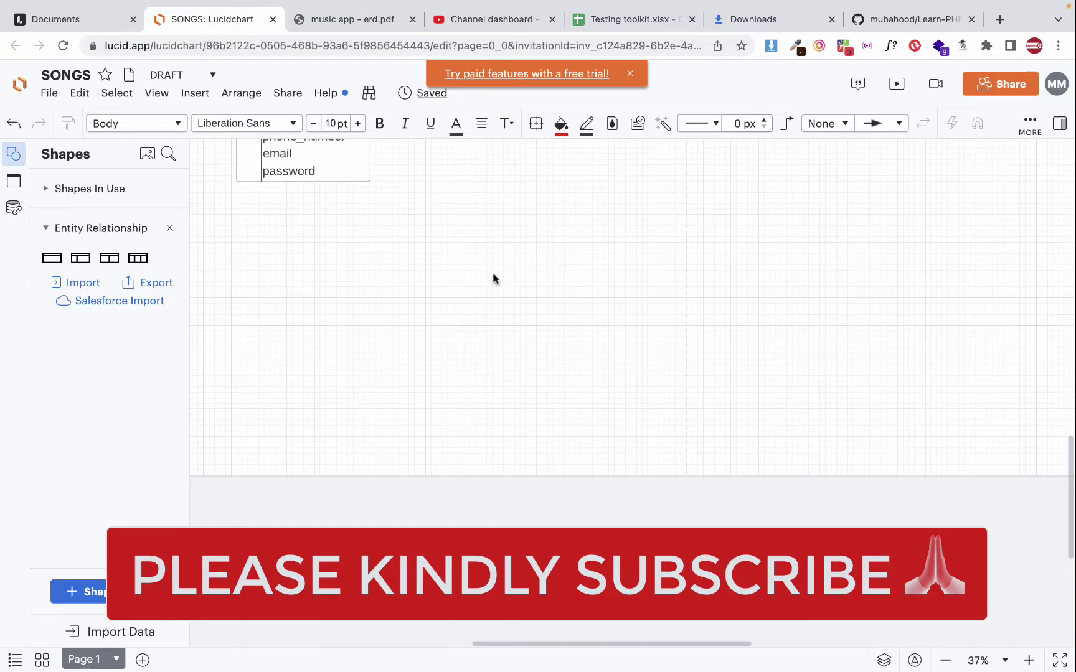
pyautogui.scroll(2, 493, 278)
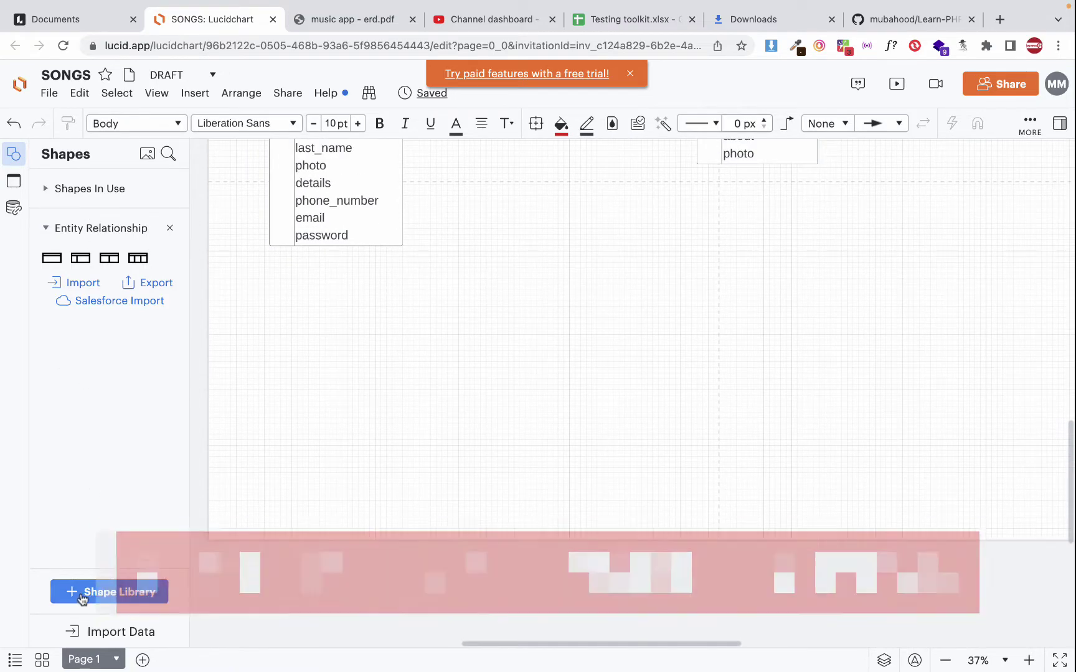
# - Open the shape library and search the shapes for "erd"
pyautogui.click(86, 594)
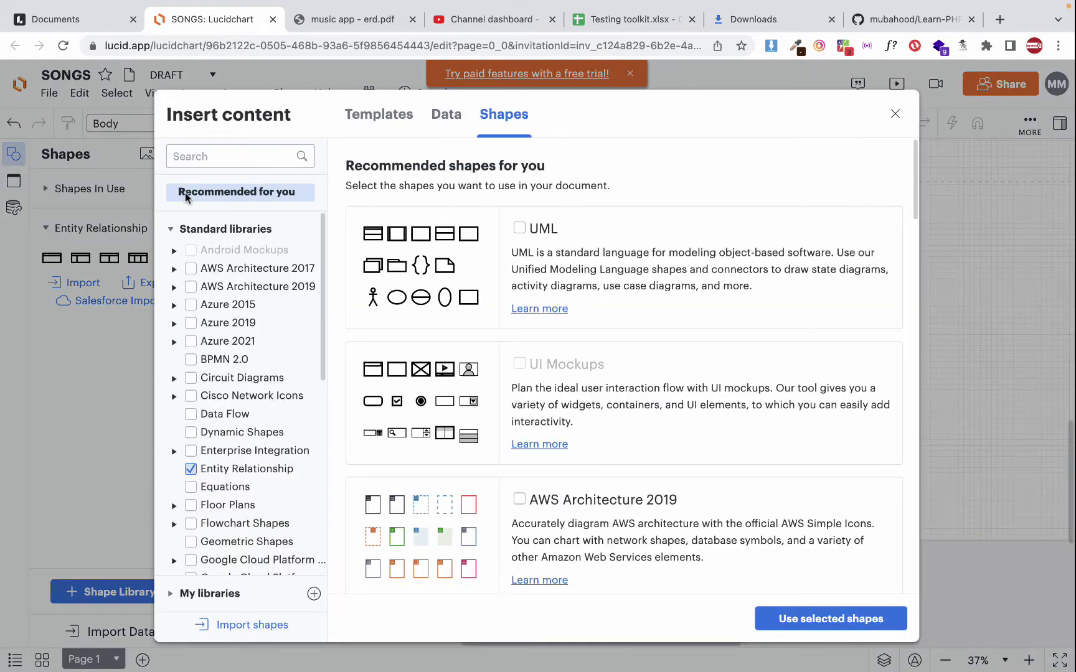
pyautogui.click(225, 157)
pyautogui.write('erd')
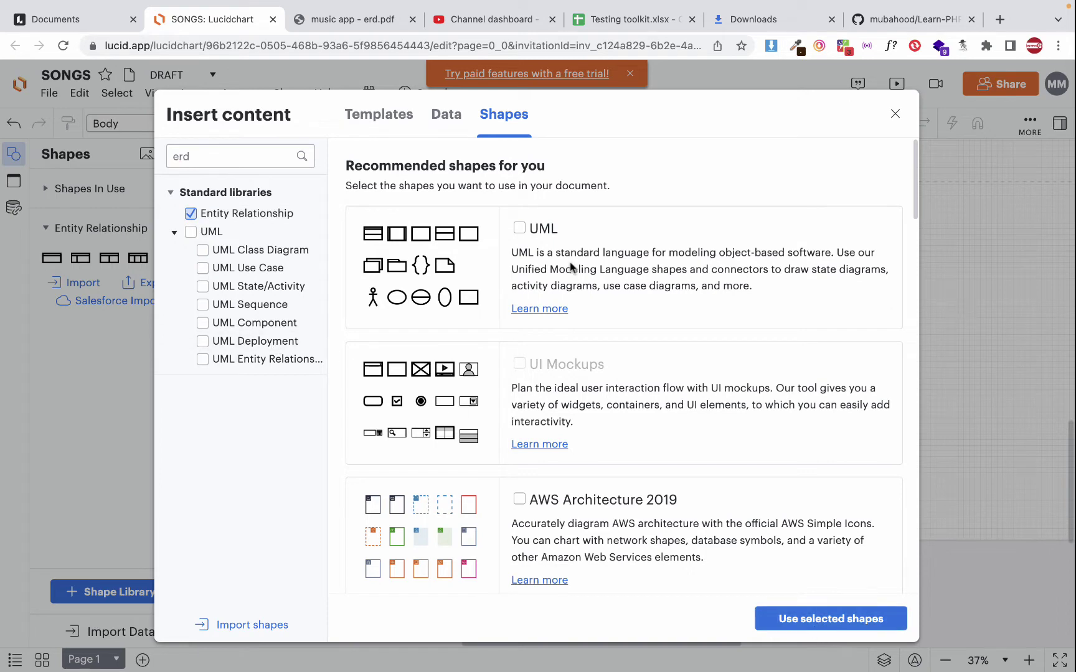
# - Close the shape library and paste a copy of the downloads table into the empty canvas area below the users table
pyautogui.click(895, 113)
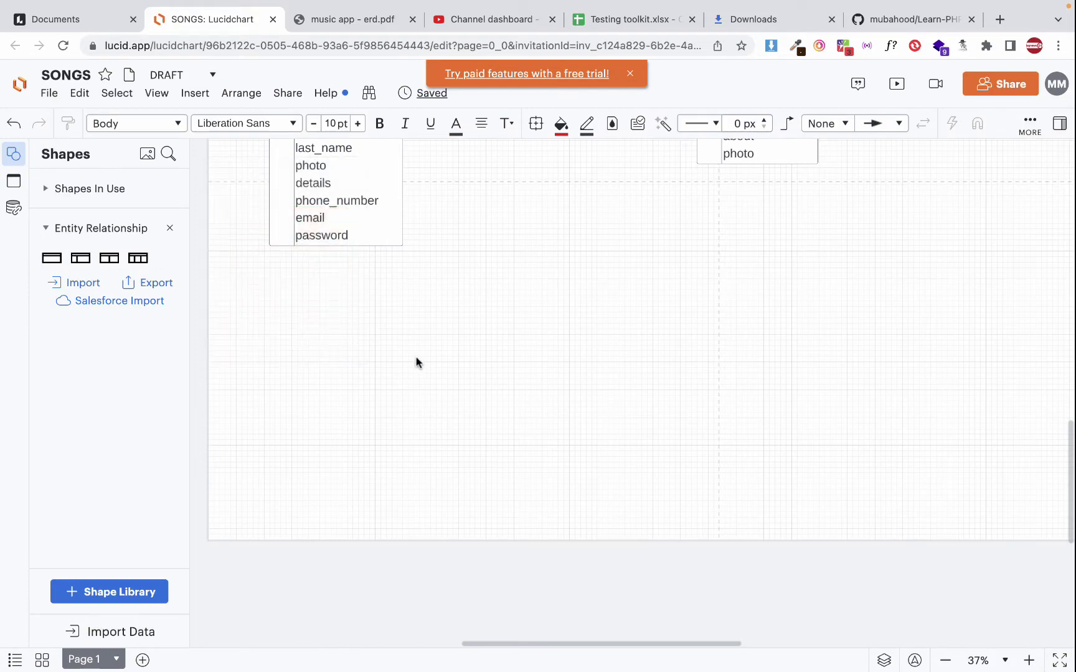
pyautogui.scroll(8, 416, 363)
pyautogui.scroll(-4, 417, 363)
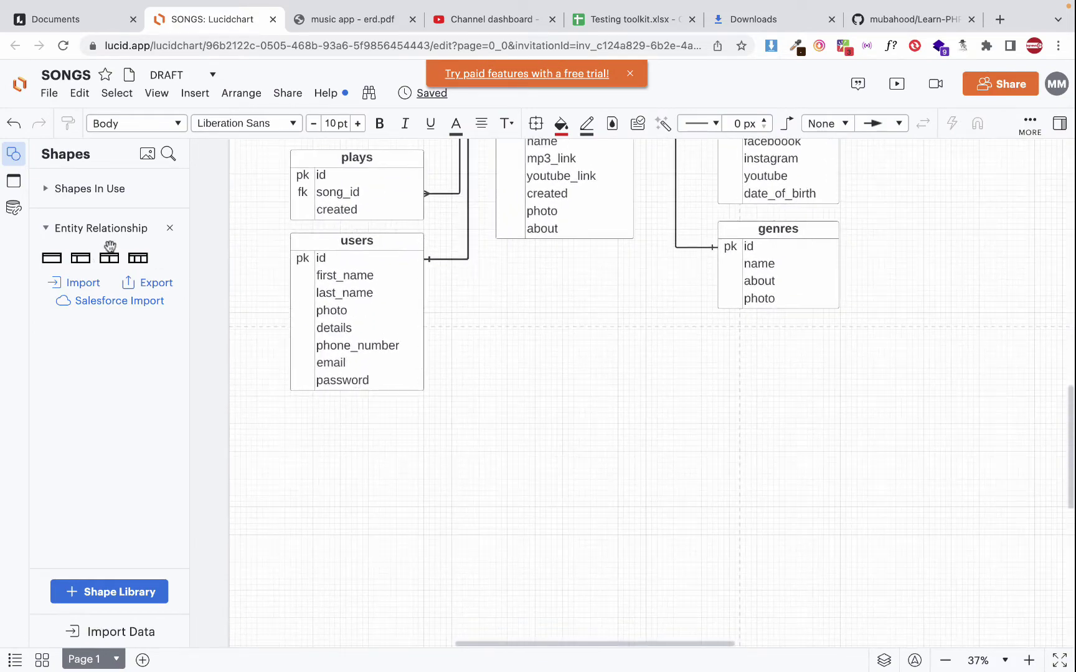
pyautogui.moveTo(110, 247); pyautogui.dragTo(328, 219)
pyautogui.scroll(4, 339, 231)
pyautogui.click(355, 311)
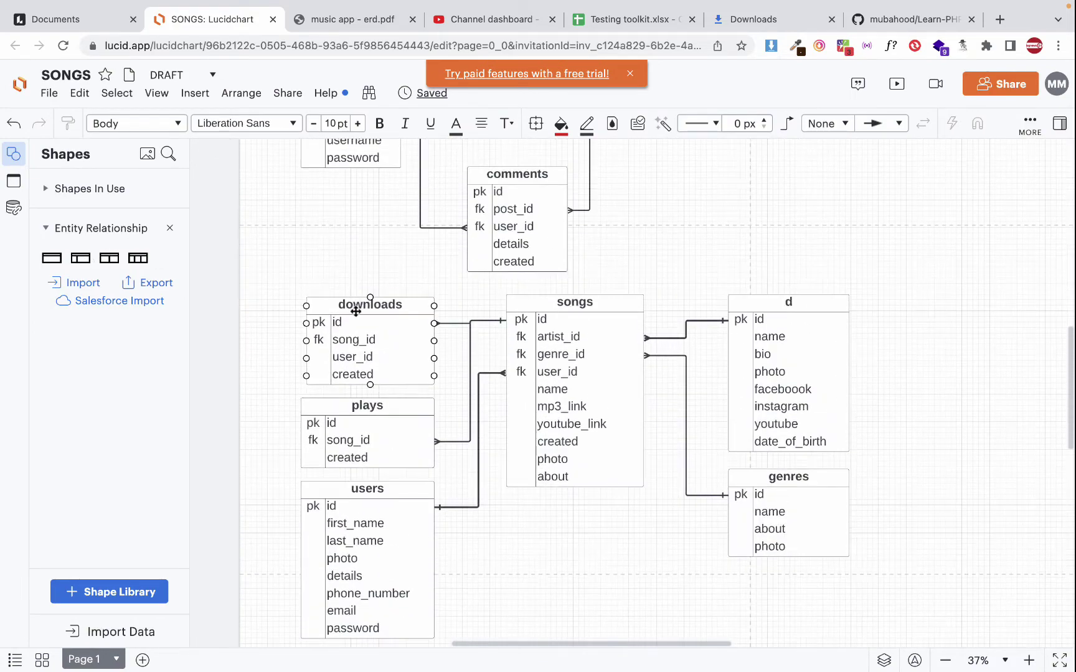
pyautogui.scroll(-10, 359, 306)
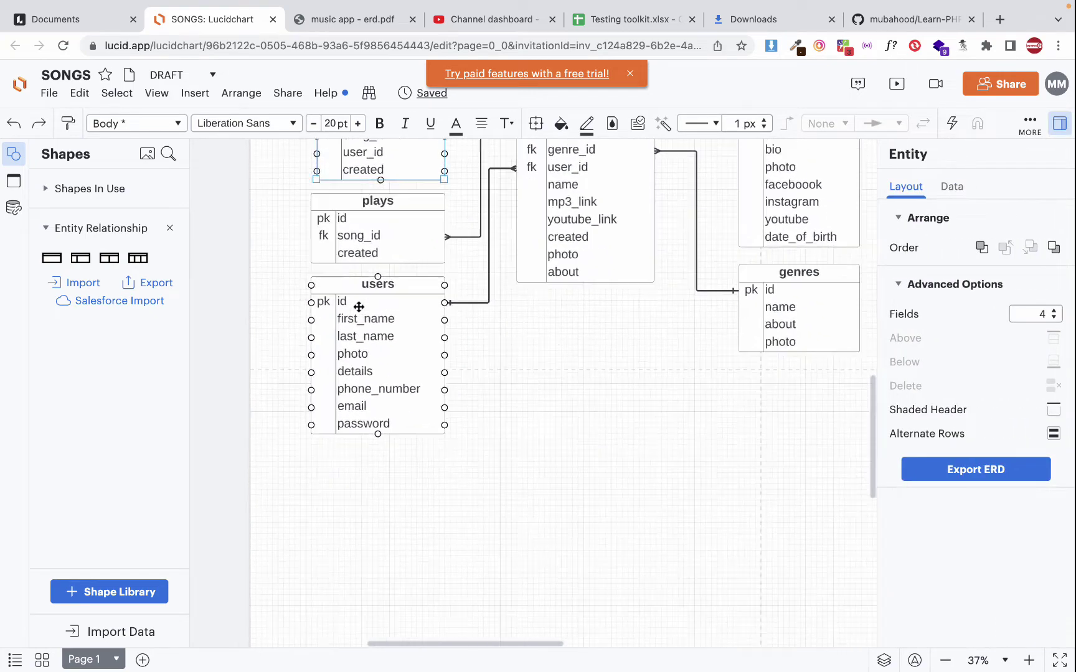
pyautogui.click(357, 322)
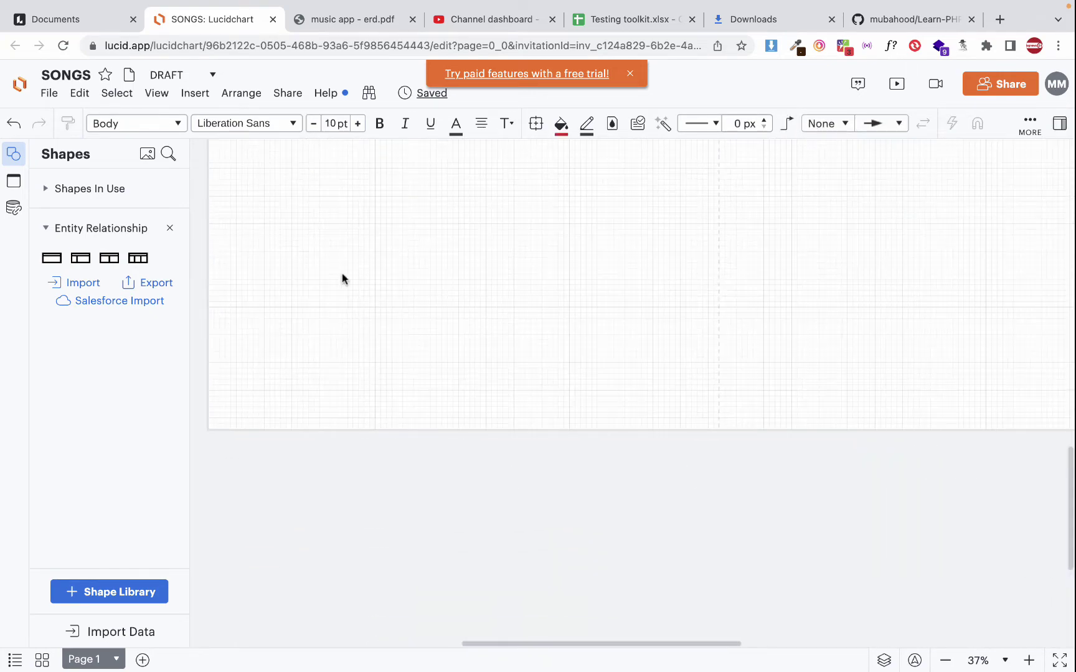
pyautogui.hotkey('ctrl', 'v')
pyautogui.moveTo(334, 249); pyautogui.dragTo(322, 221)
# - Check the first entity listed in the Ecommerce App note and return to the diagram
pyautogui.hotkey('ctrl', 'Right')
pyautogui.doubleClick(353, 205)
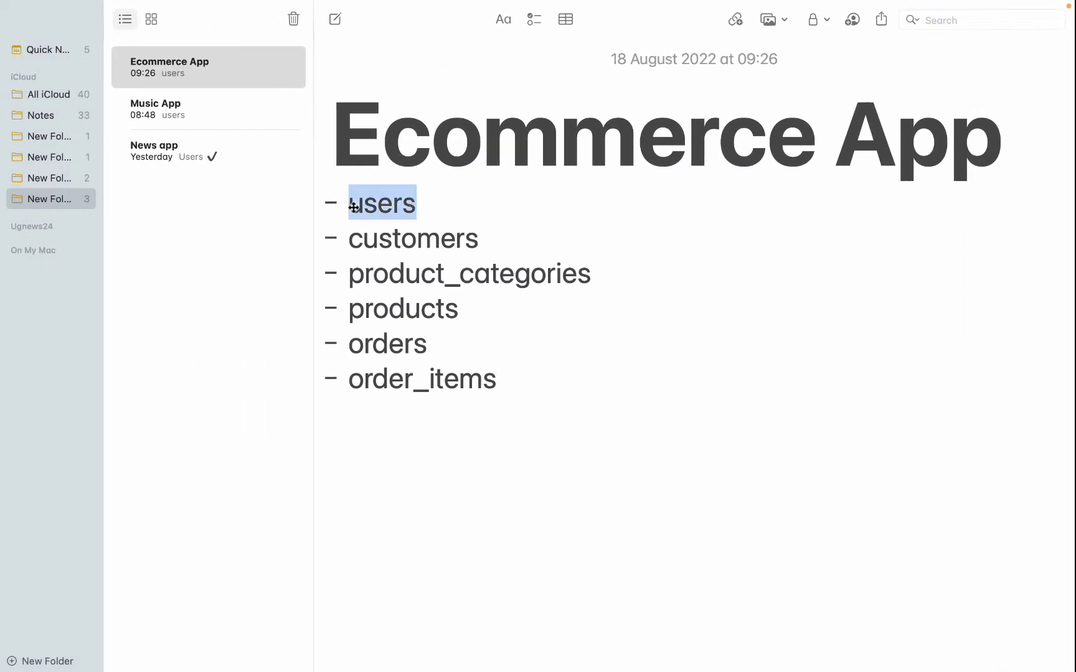
pyautogui.hotkey('ctrl', 'Left')
# - Rename the copied downloads table to "users"
pyautogui.moveTo(372, 209); pyautogui.dragTo(353, 213)
pyautogui.doubleClick(353, 209)
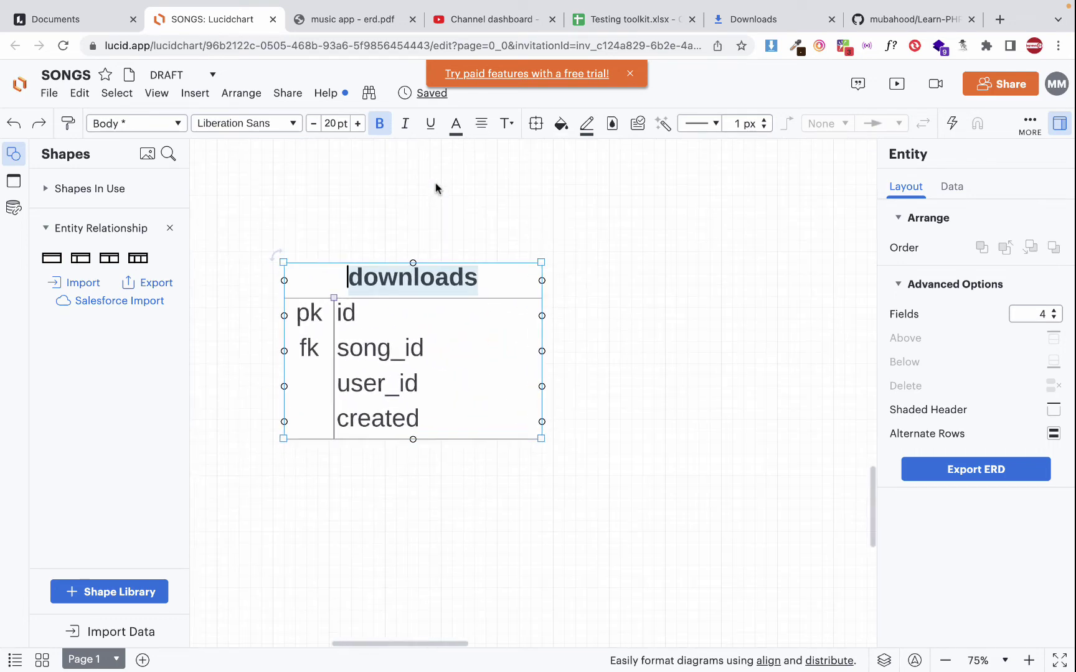
pyautogui.click(377, 277)
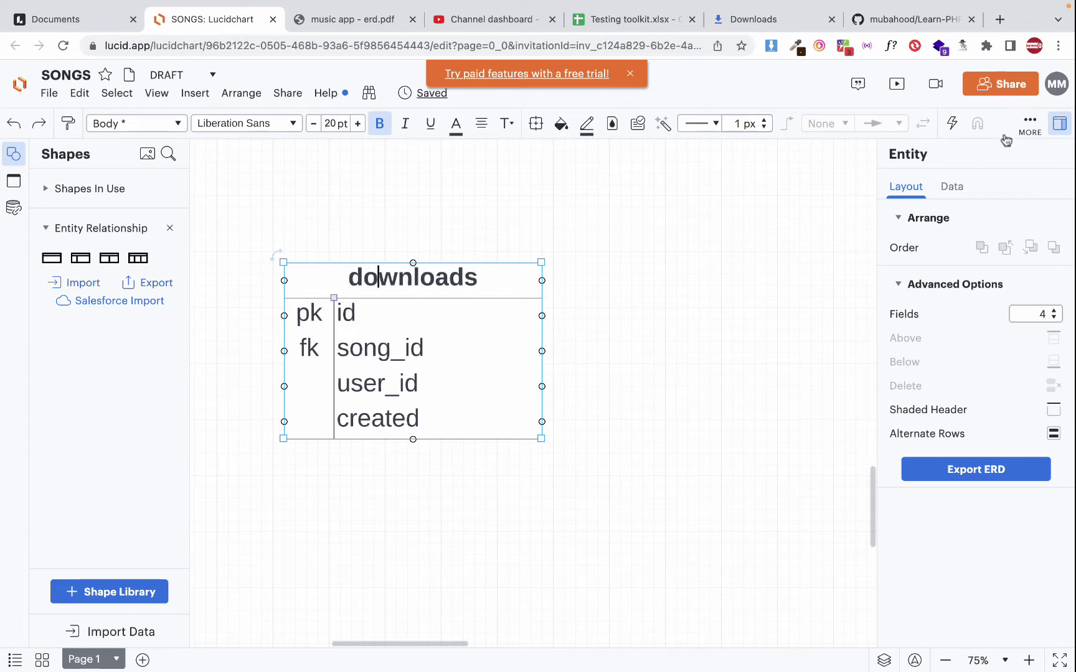
pyautogui.doubleClick(485, 282)
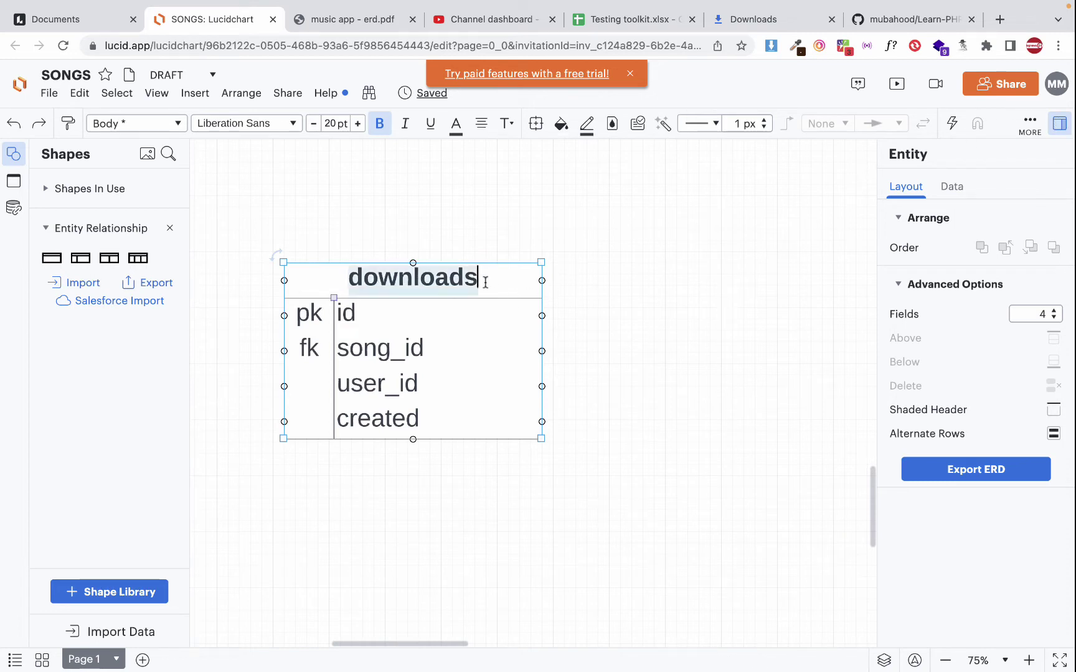
pyautogui.write('usr')
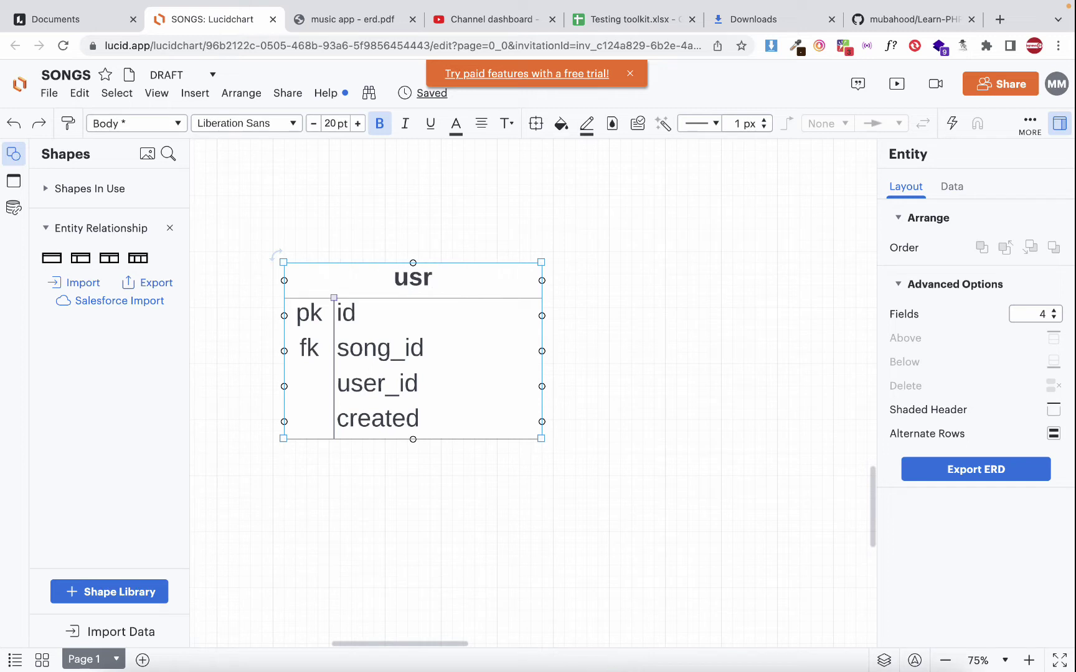
pyautogui.press('BackSpace')
pyautogui.write('ers')
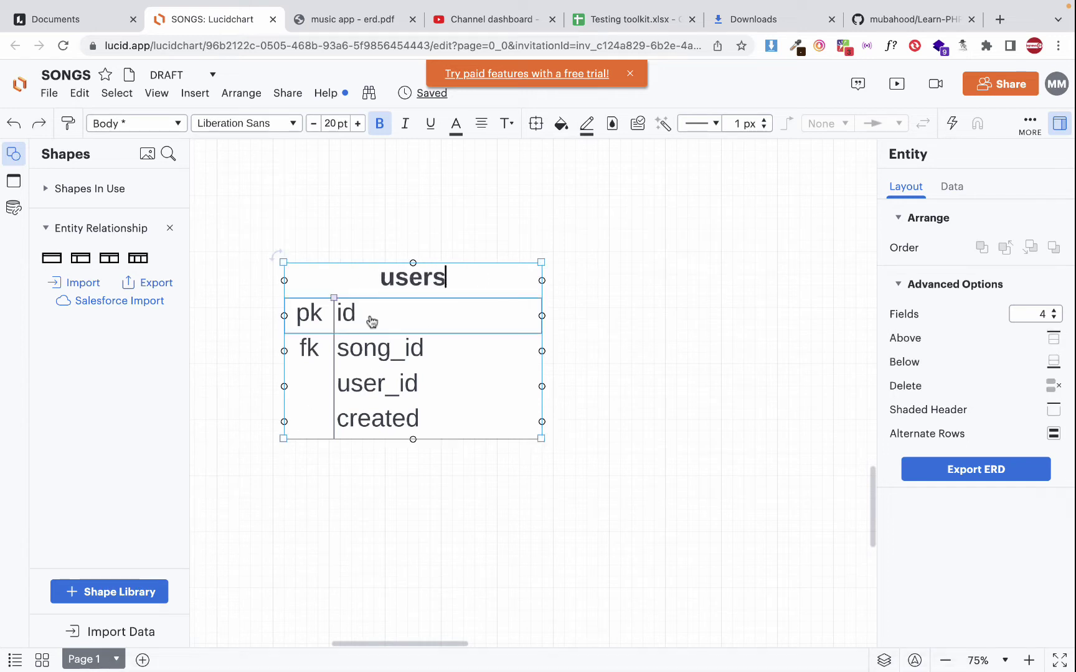
# - Clear the fk marker beside the song_id field in the new users table
pyautogui.click(377, 352)
pyautogui.click(383, 353)
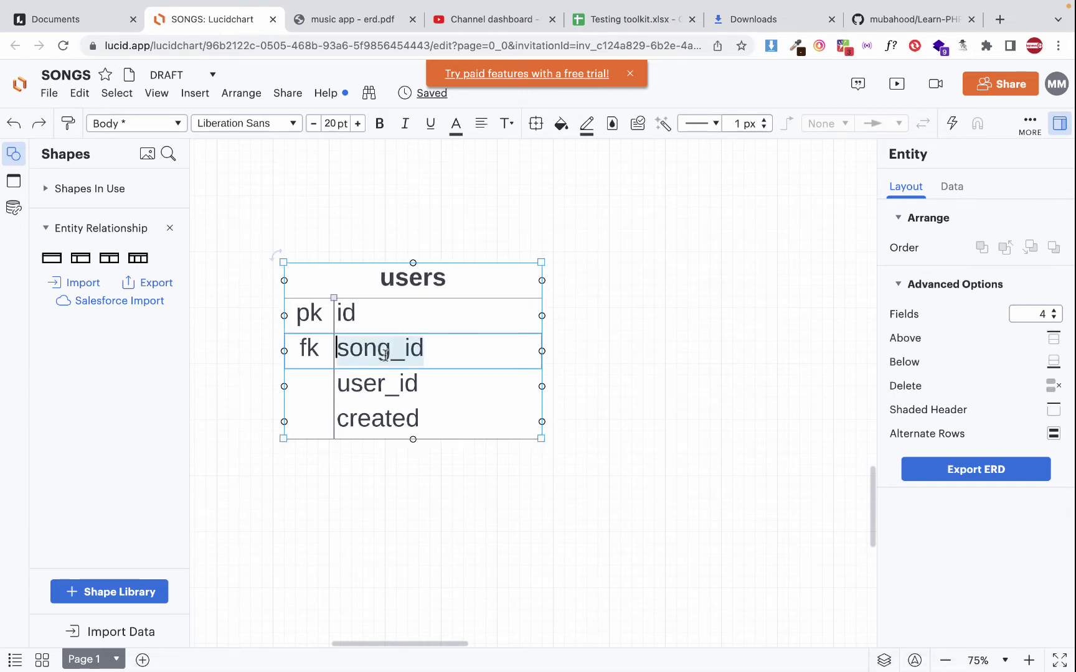
pyautogui.doubleClick(322, 358)
pyautogui.press('BackSpace')
# - Try renaming the song_id field to "name" and undo that renaming
pyautogui.press('Tab')
pyautogui.write('name')
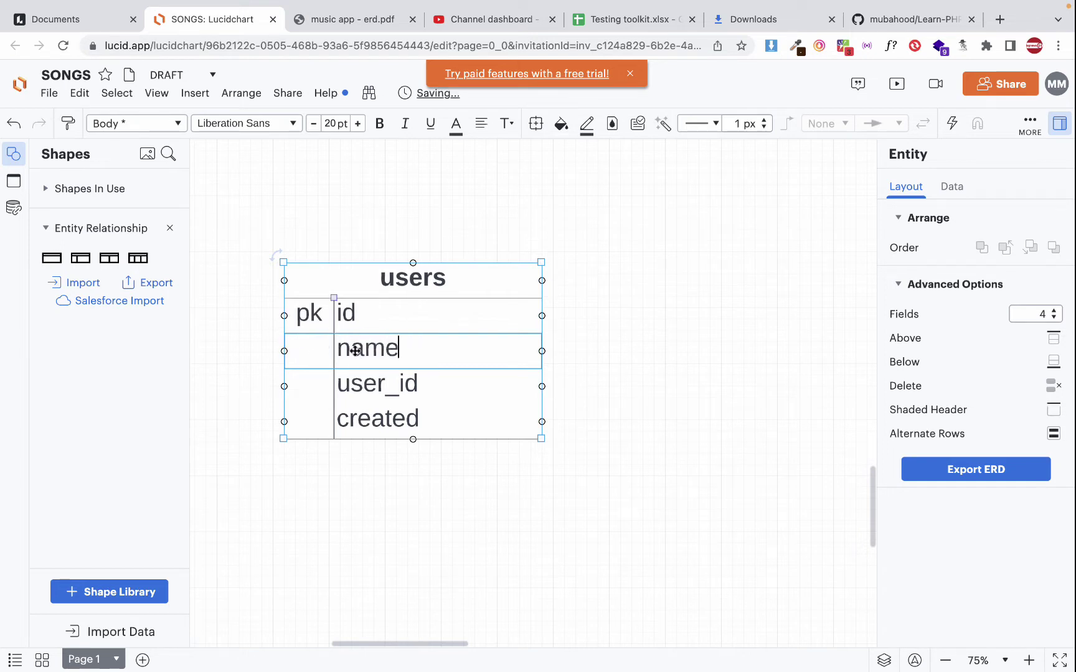
pyautogui.click(367, 384)
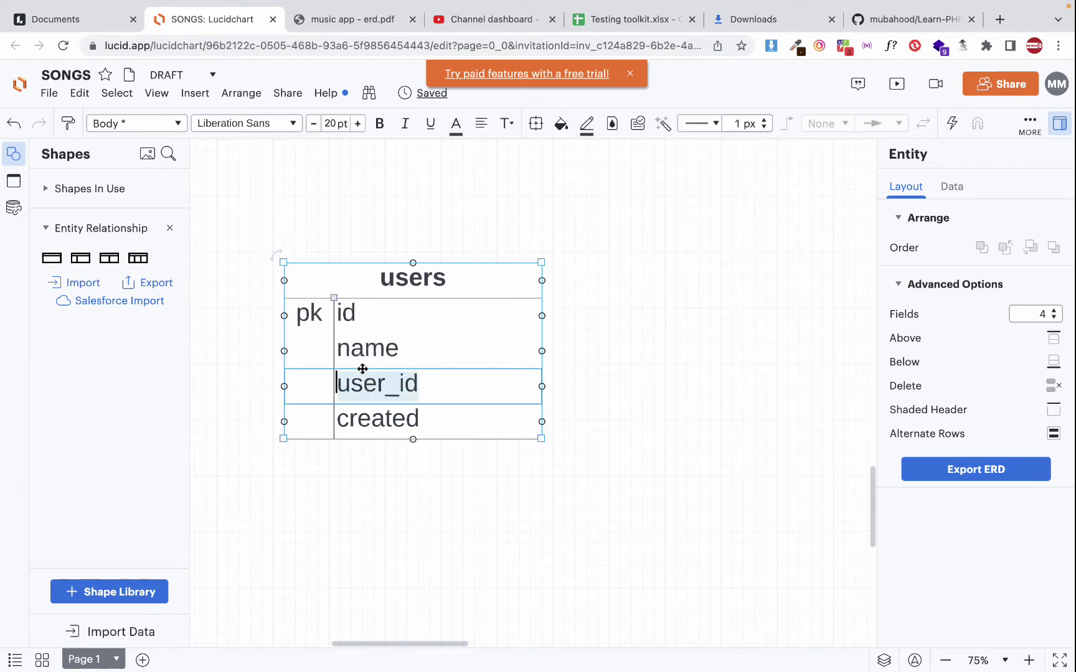
pyautogui.hotkey('ctrl', 'z')
pyautogui.hotkey('ctrl', 'z')
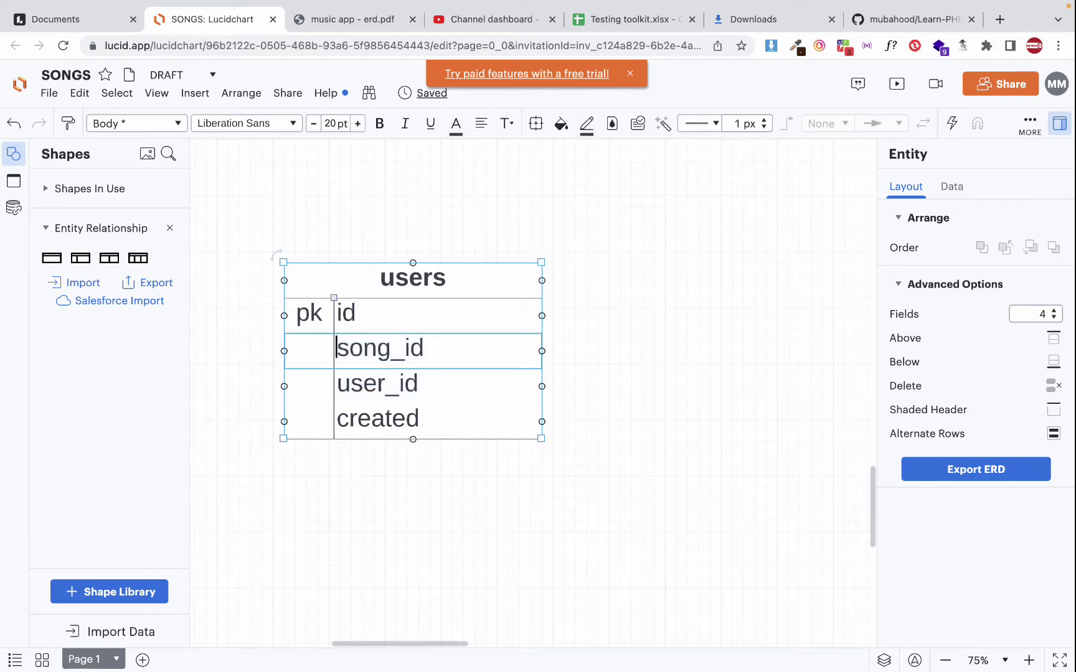
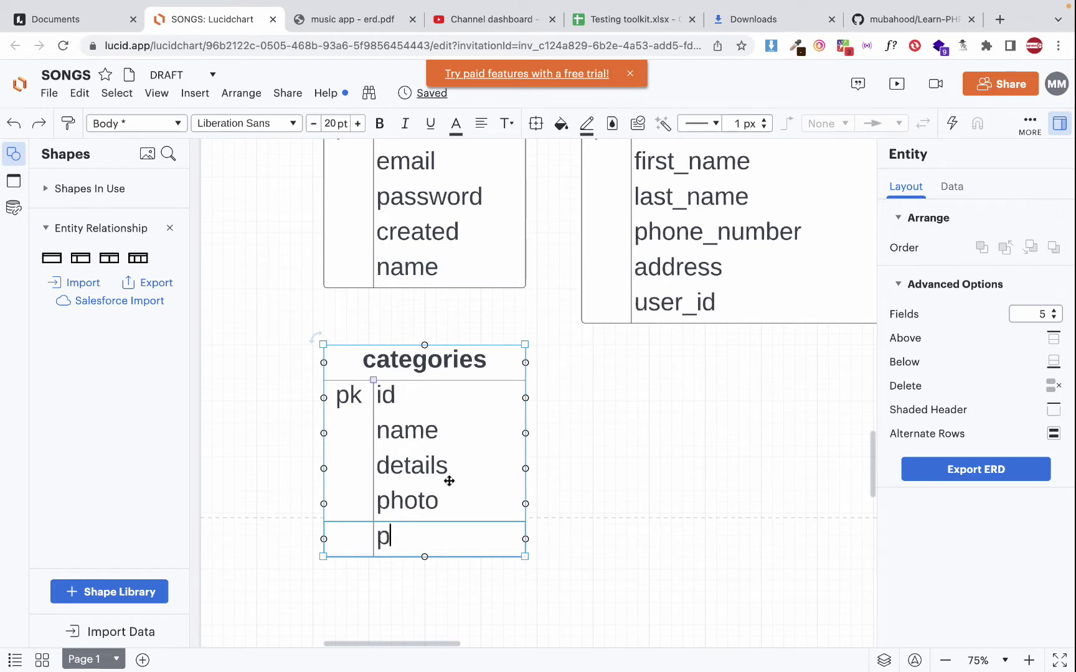
# - Name the last field of the categories table "parent_id" and mark it with "fk"
pyautogui.write('aren')
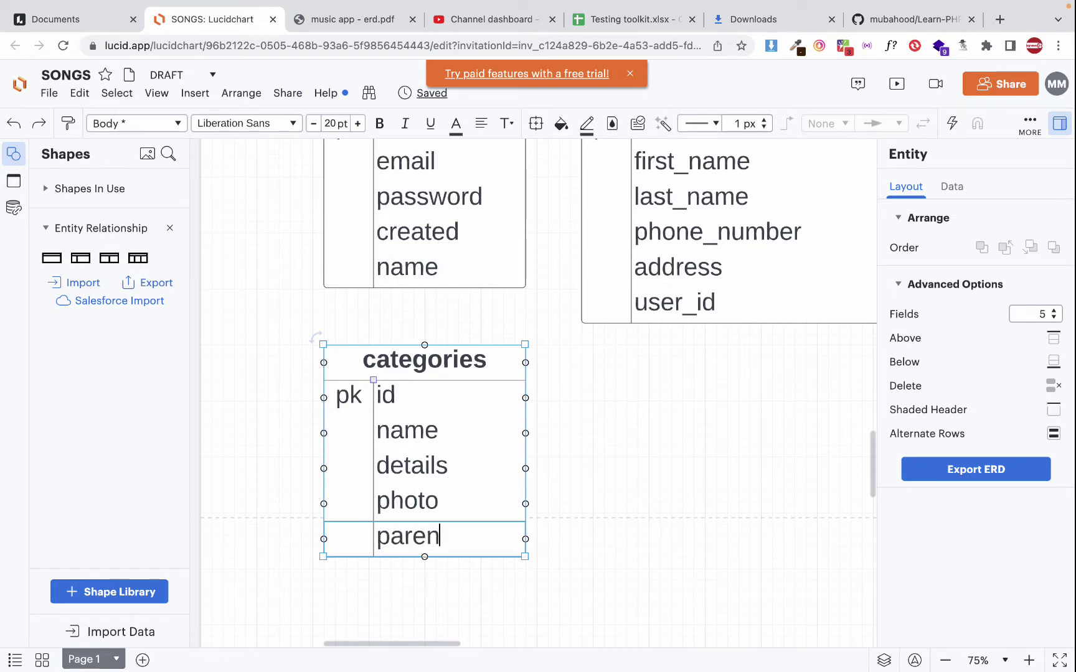
pyautogui.write('t_id')
pyautogui.click(428, 555)
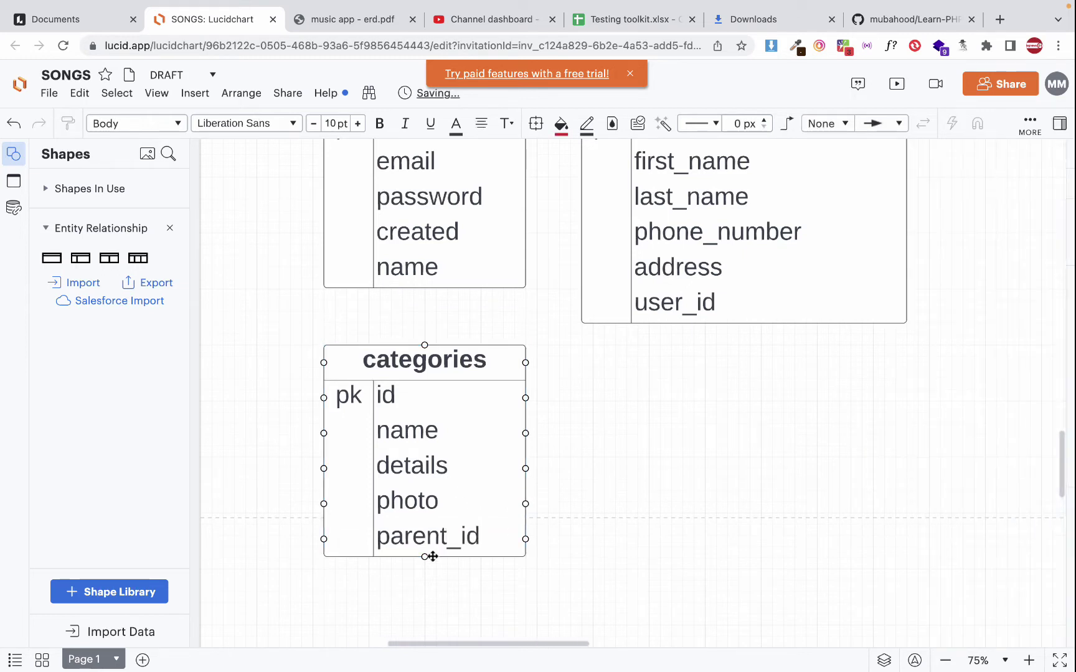
pyautogui.click(354, 537)
pyautogui.write('fk')
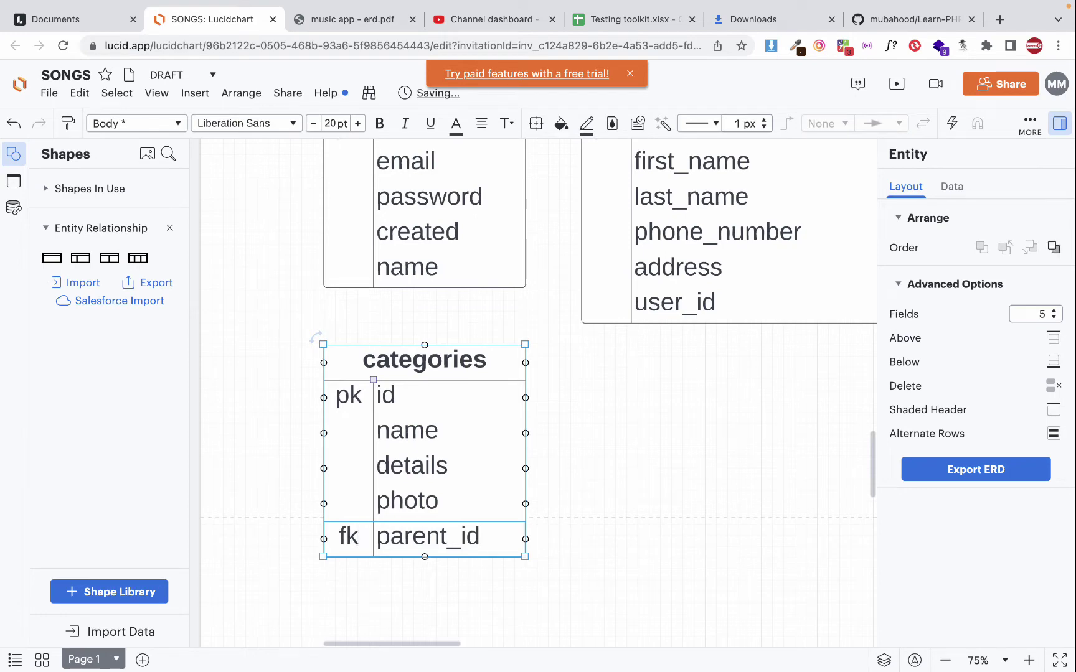
pyautogui.click(574, 474)
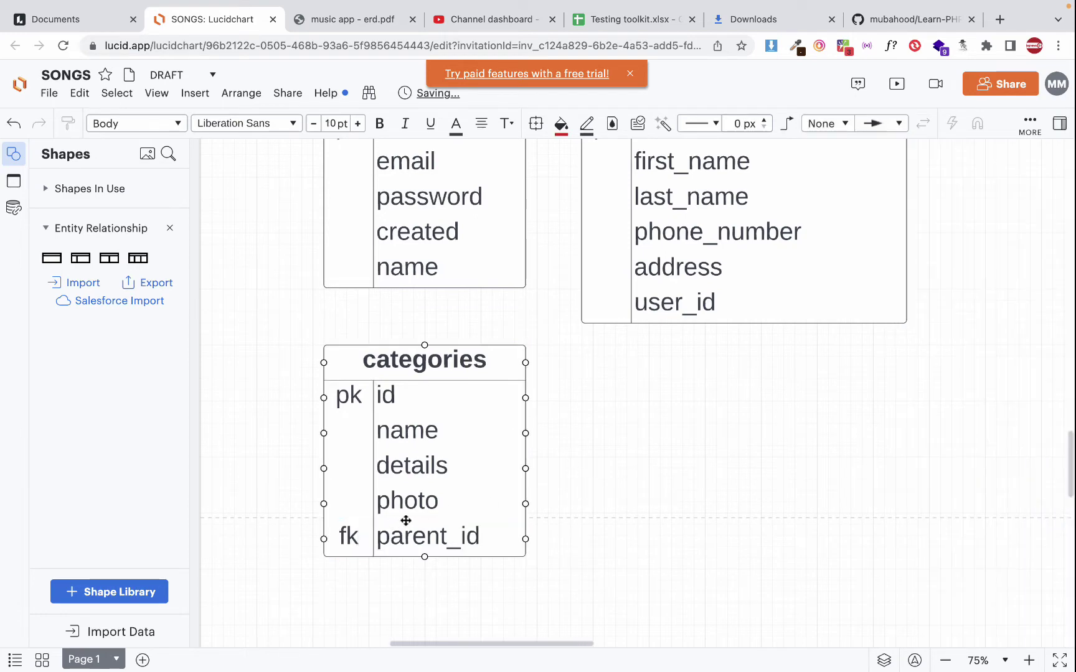
# - Check the Ecommerce App note for the entity that follows product_categories and return to the diagram
pyautogui.scroll(2, 464, 385)
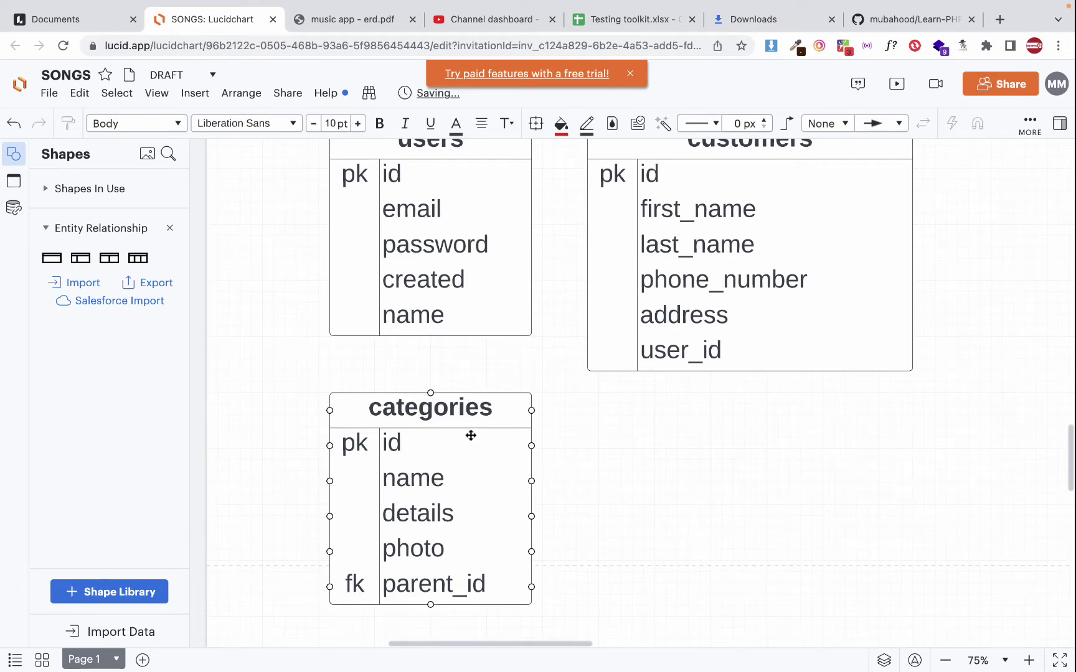
pyautogui.hotkey('ctrl', 'Left')
pyautogui.doubleClick(399, 308)
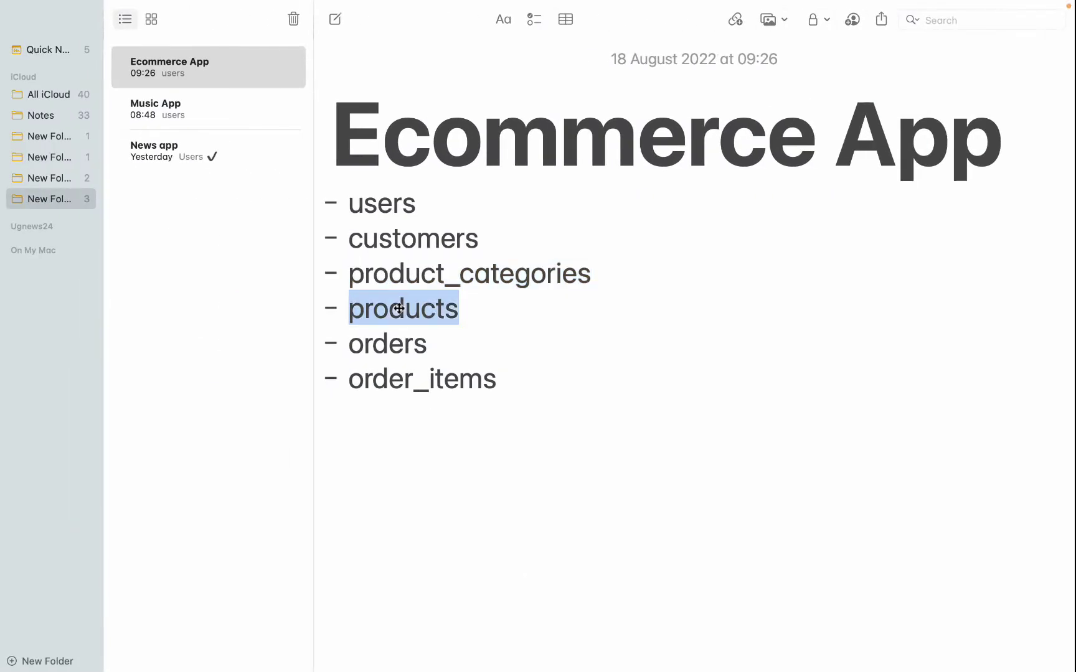
pyautogui.hotkey('ctrl', 'Right')
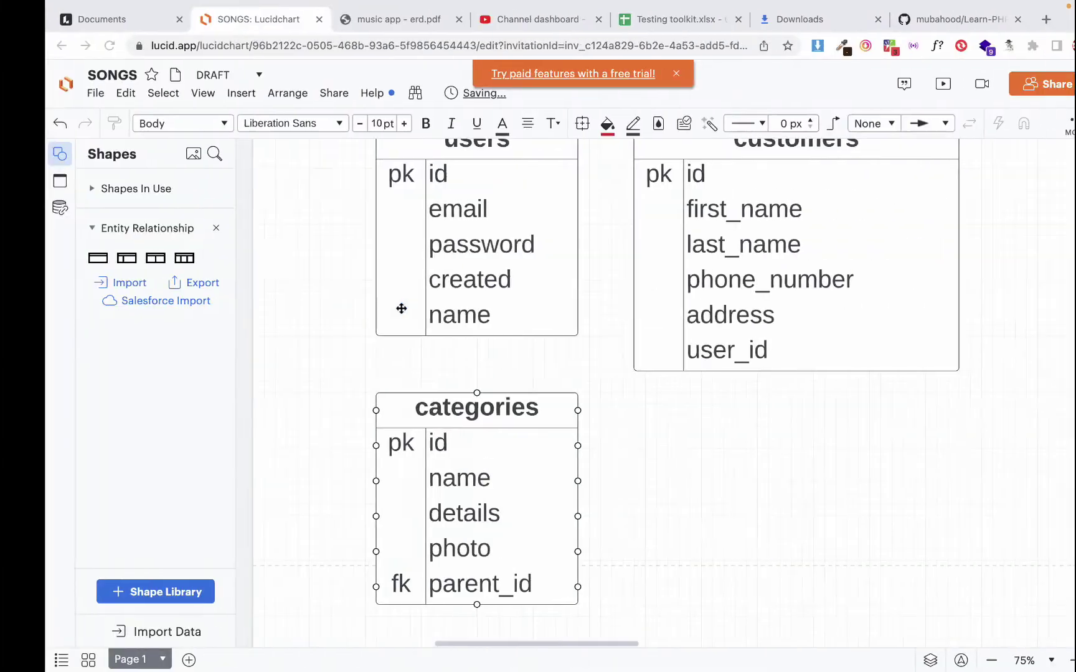
# - Paste a copy of the categories table beside the original, below the customers table
pyautogui.click(400, 417)
pyautogui.scroll(-2, 460, 417)
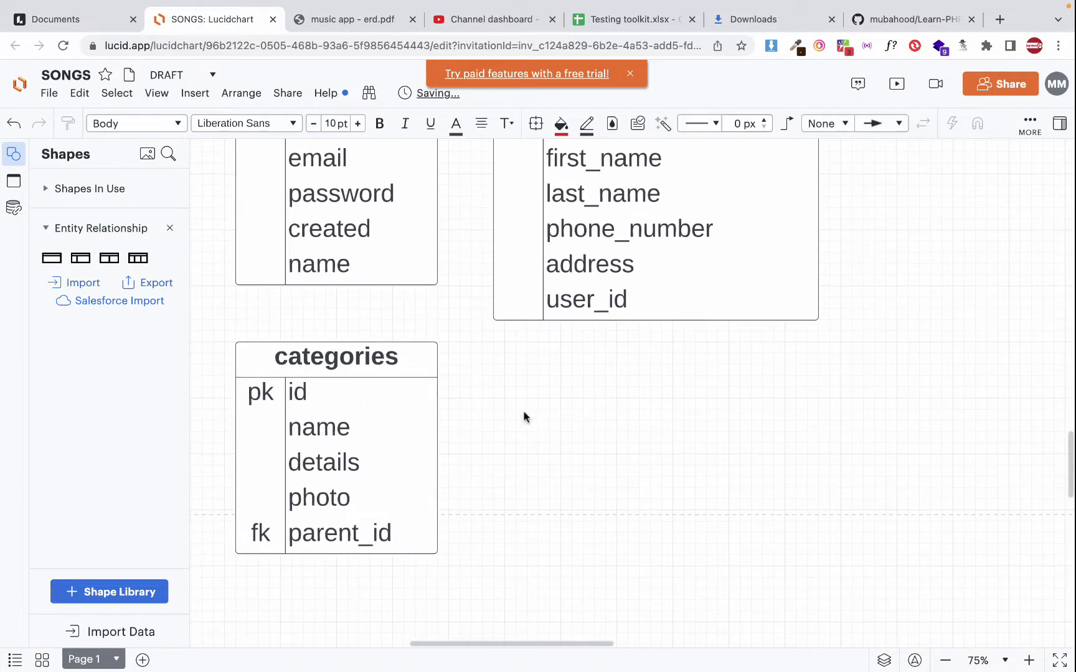
pyautogui.press('super+v')
pyautogui.moveTo(593, 337); pyautogui.dragTo(587, 377)
# - Rename the copied categories table to "products"
pyautogui.doubleClick(587, 378)
pyautogui.write('p')
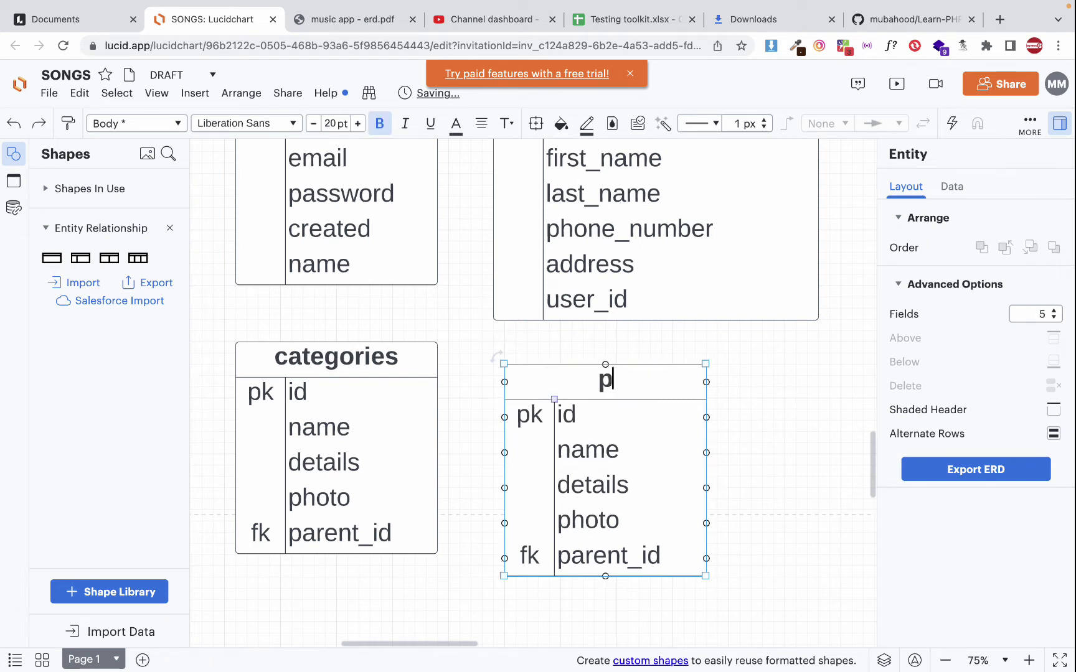
pyautogui.write('roducts_tabl')
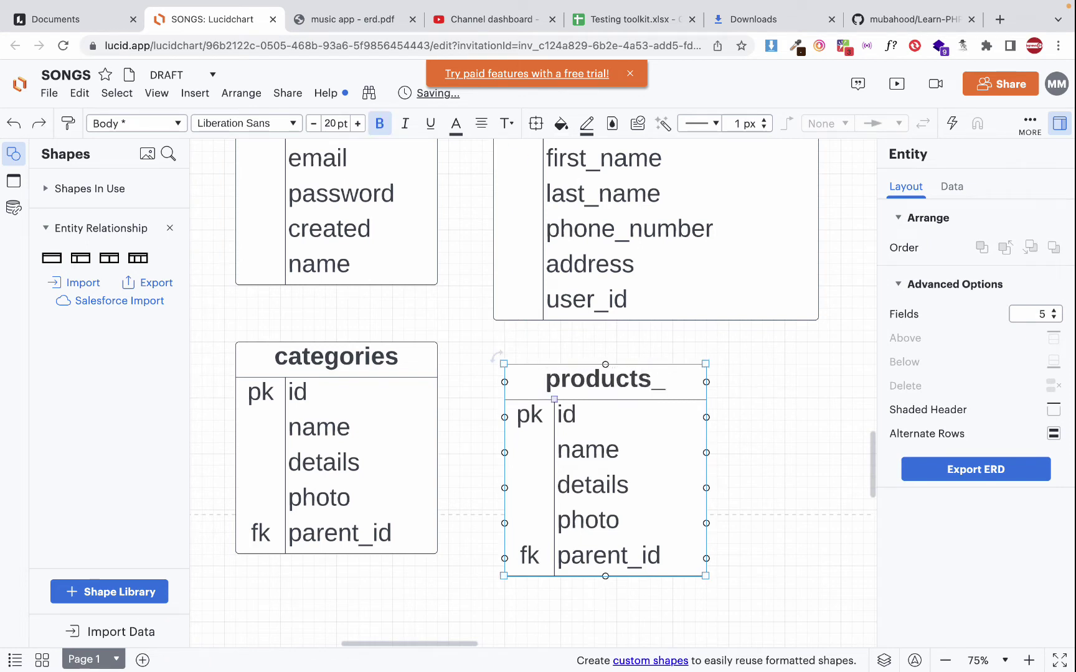
pyautogui.press('BackSpace')
pyautogui.press('BackSpace')
pyautogui.press('BackSpace')
pyautogui.press('BackSpace')
pyautogui.press('BackSpace')
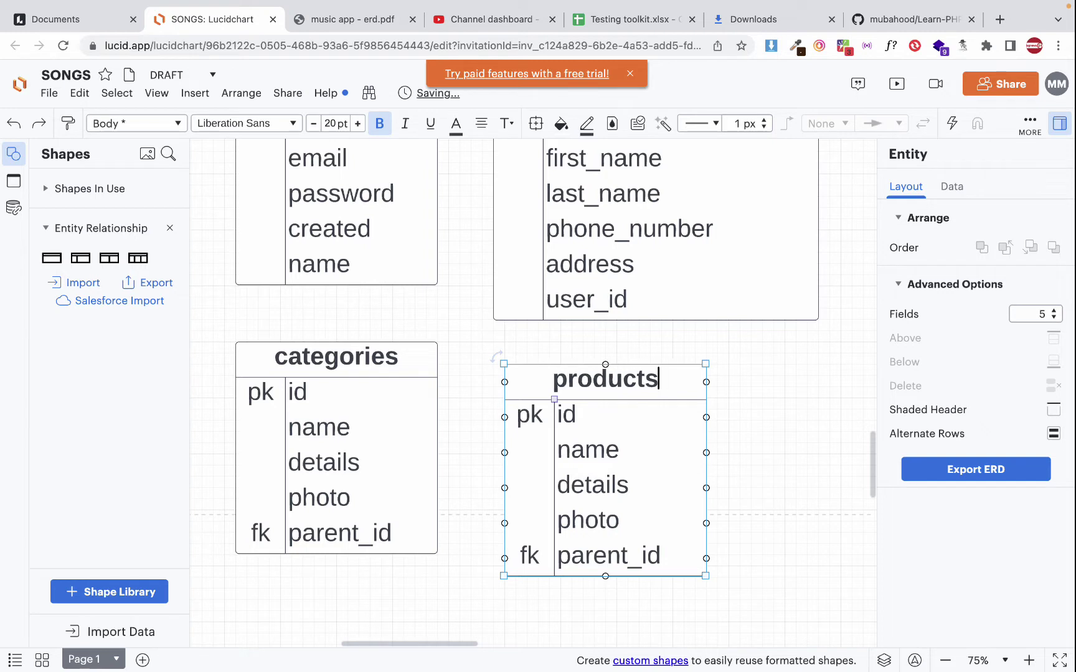
# - Review the id, name, details and photo fields of the products table
pyautogui.doubleClick(578, 425)
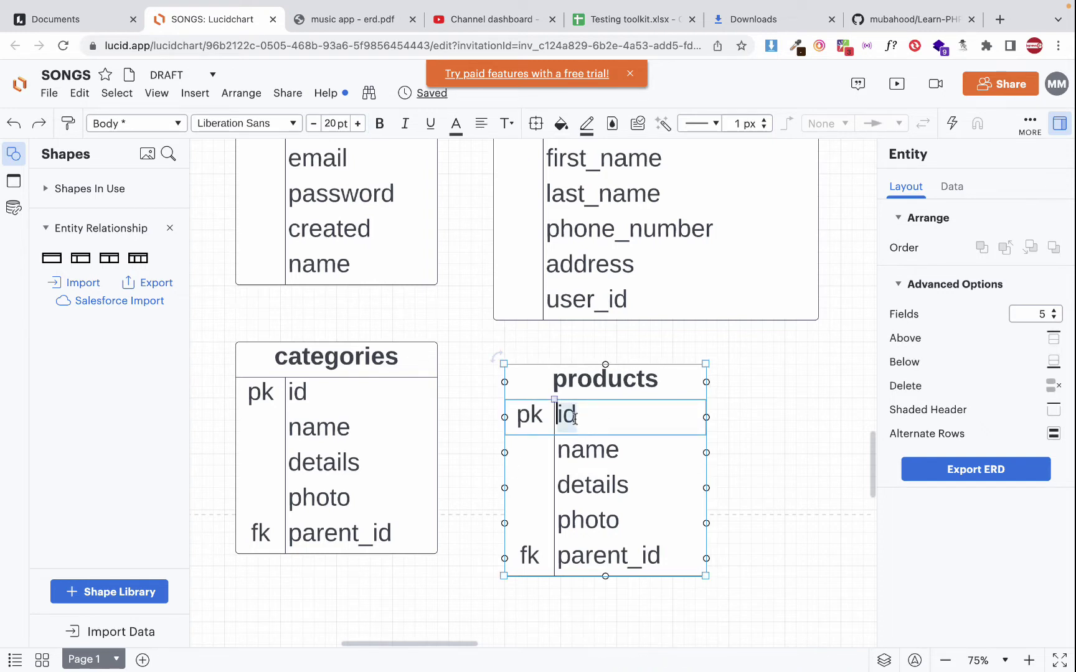
pyautogui.click(574, 418)
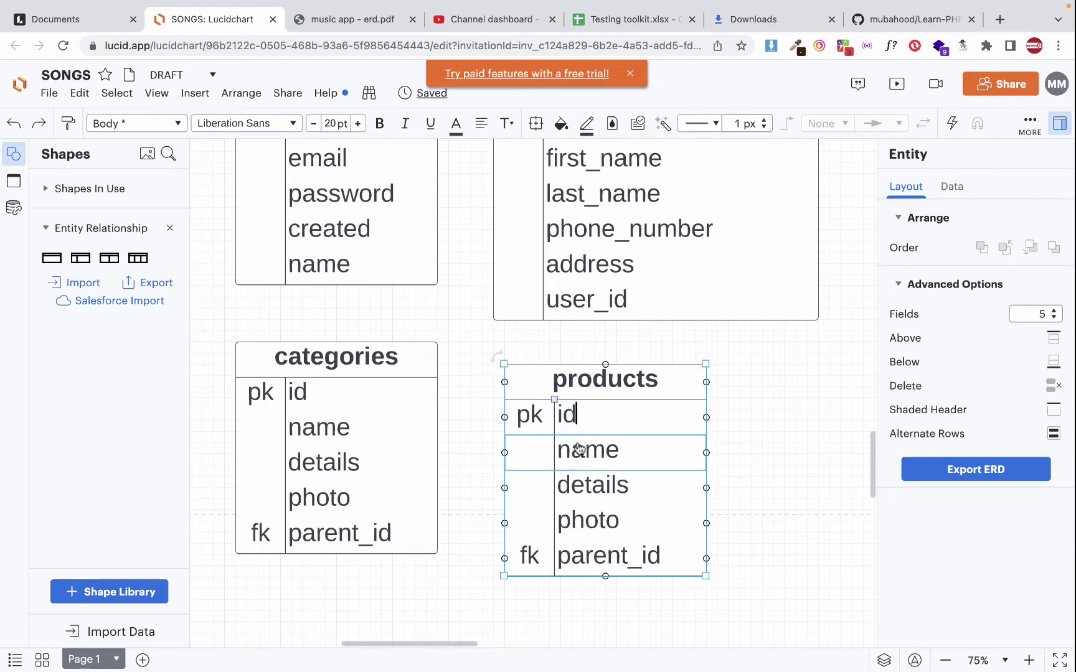
pyautogui.doubleClick(584, 484)
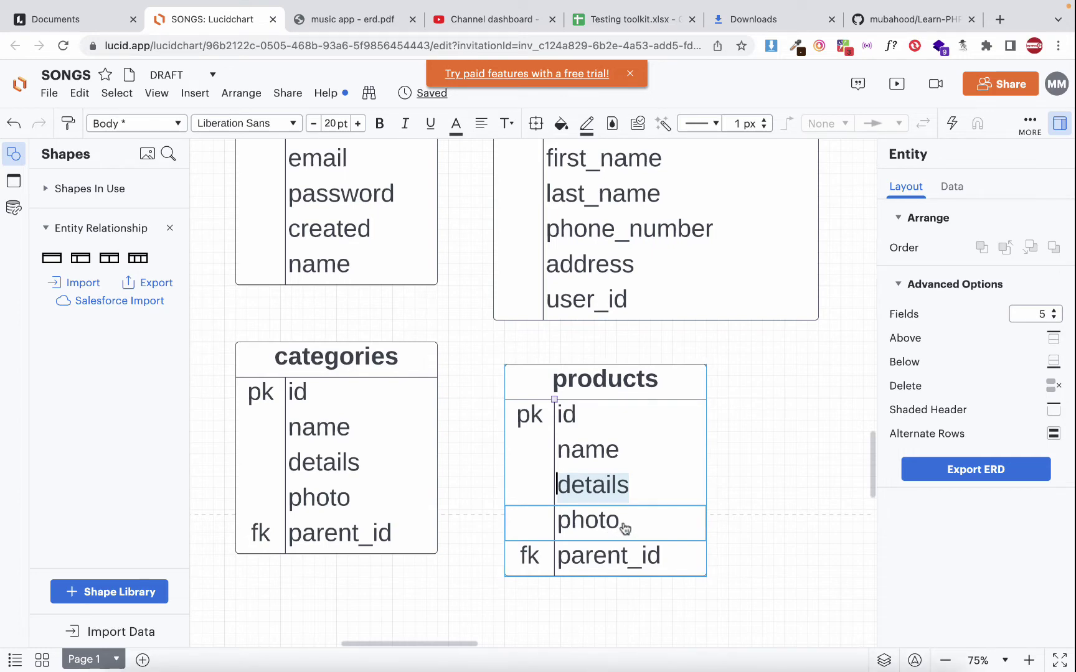
pyautogui.hscroll(1, 604, 530)
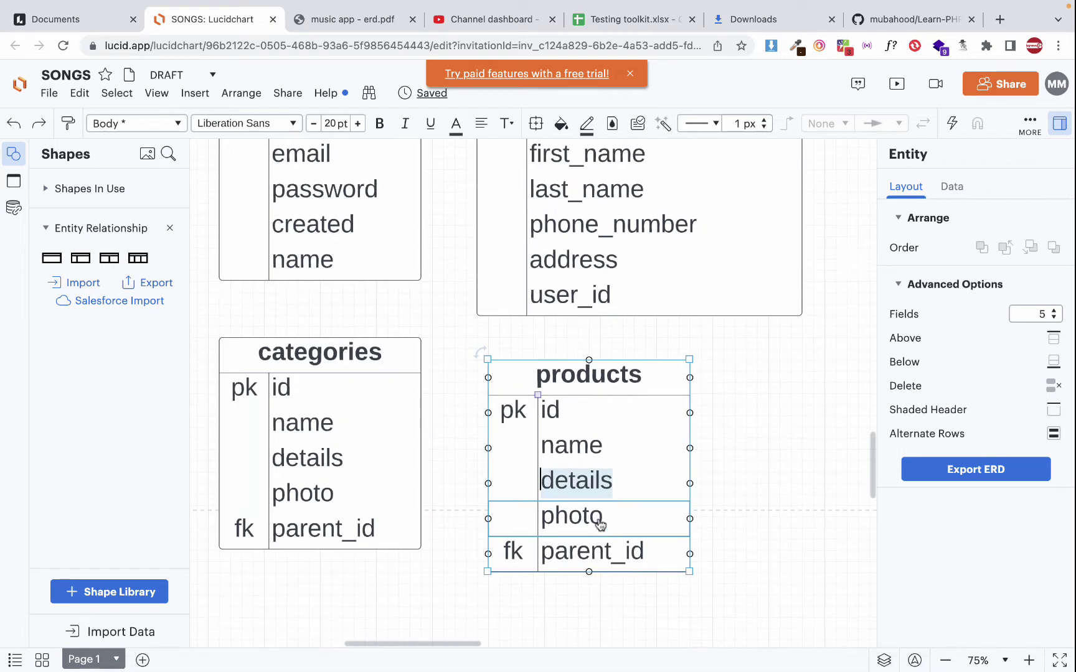
pyautogui.hscroll(1, 600, 526)
pyautogui.click(720, 471)
pyautogui.click(597, 508)
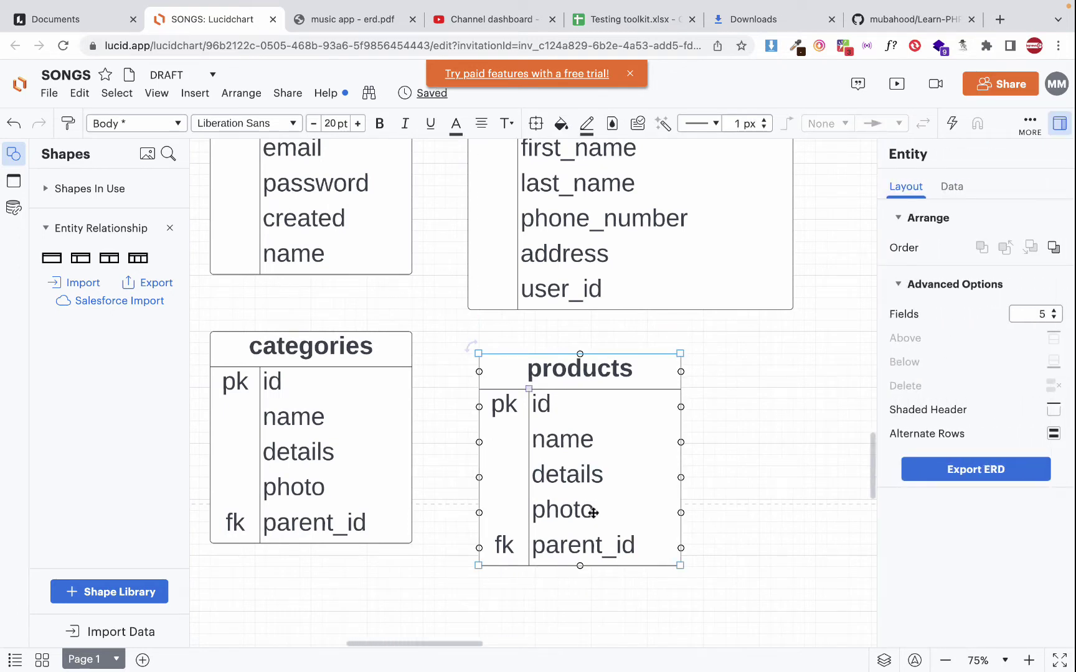
pyautogui.doubleClick(548, 511)
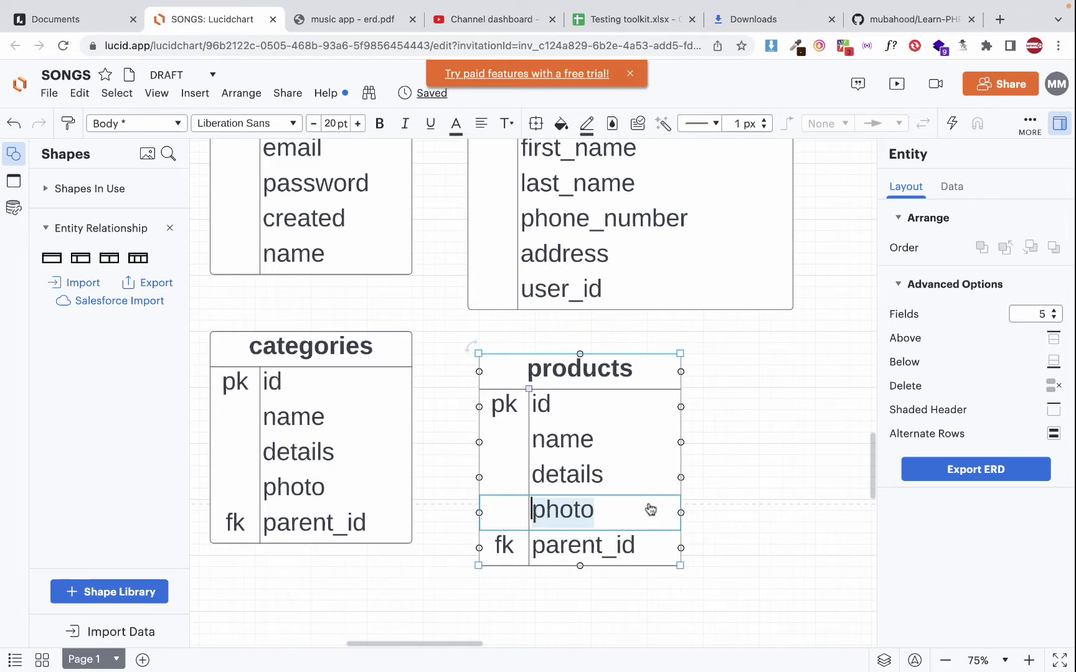
pyautogui.click(733, 515)
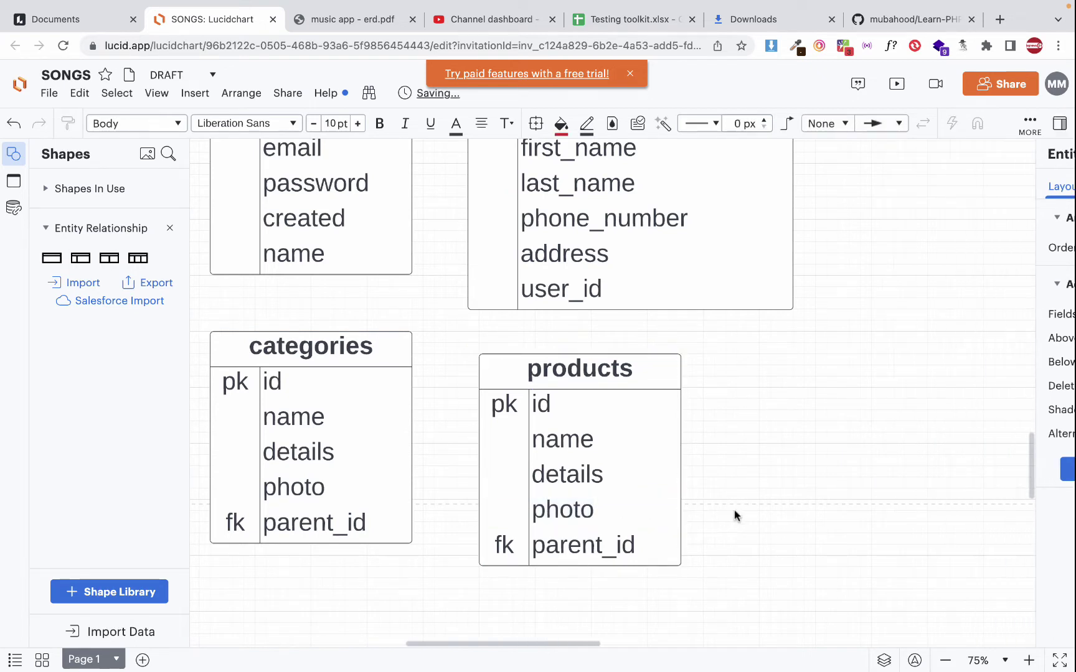
pyautogui.doubleClick(610, 514)
pyautogui.click(615, 515)
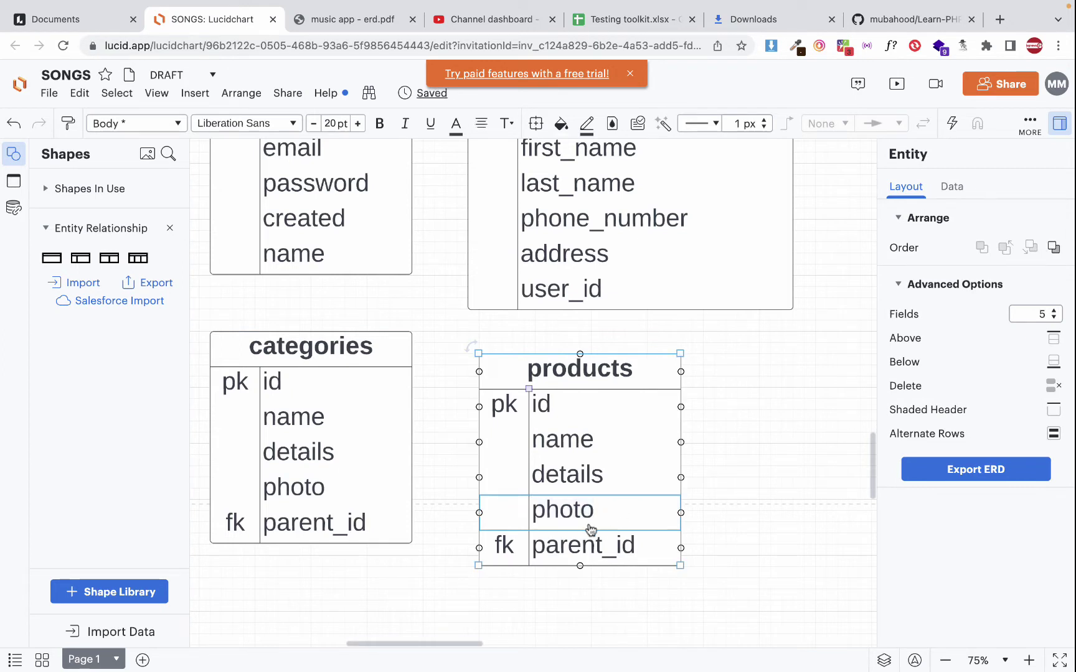
# - Rename the products table's parent_id foreign key field to "category_id"
pyautogui.doubleClick(489, 554)
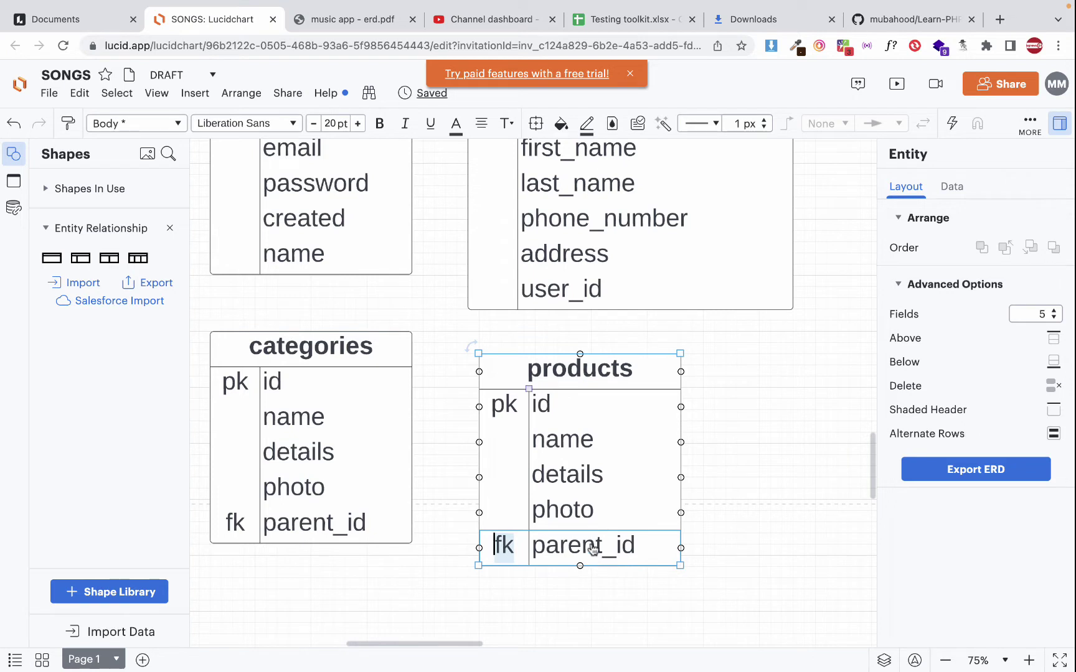
pyautogui.doubleClick(590, 547)
pyautogui.write('categor')
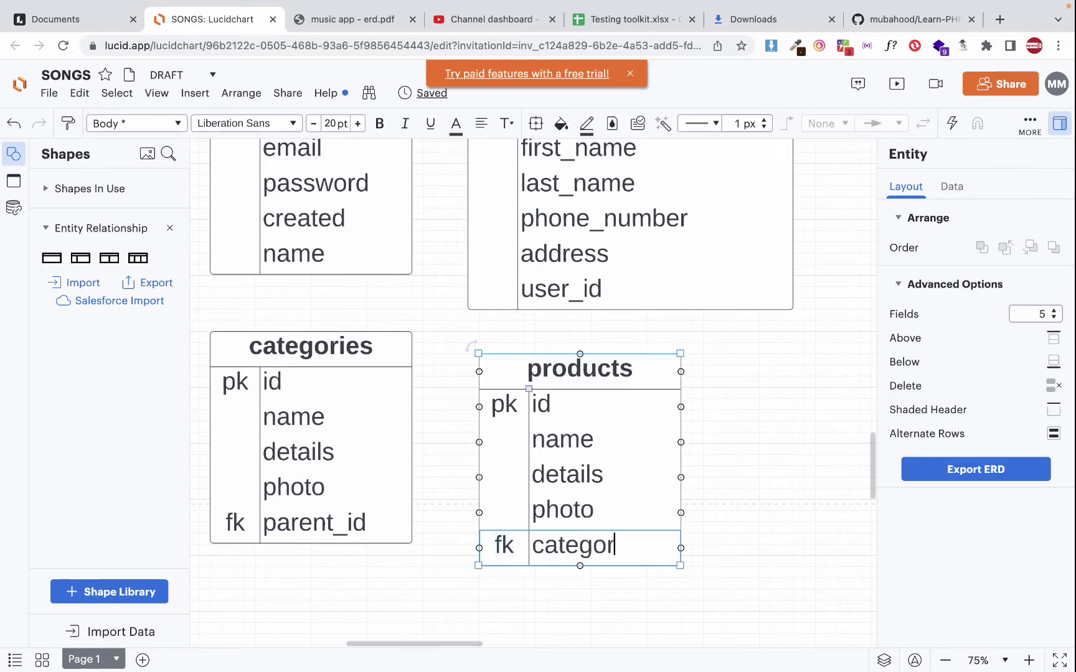
pyautogui.write('y_id')
pyautogui.press('Escape')
pyautogui.click(378, 479)
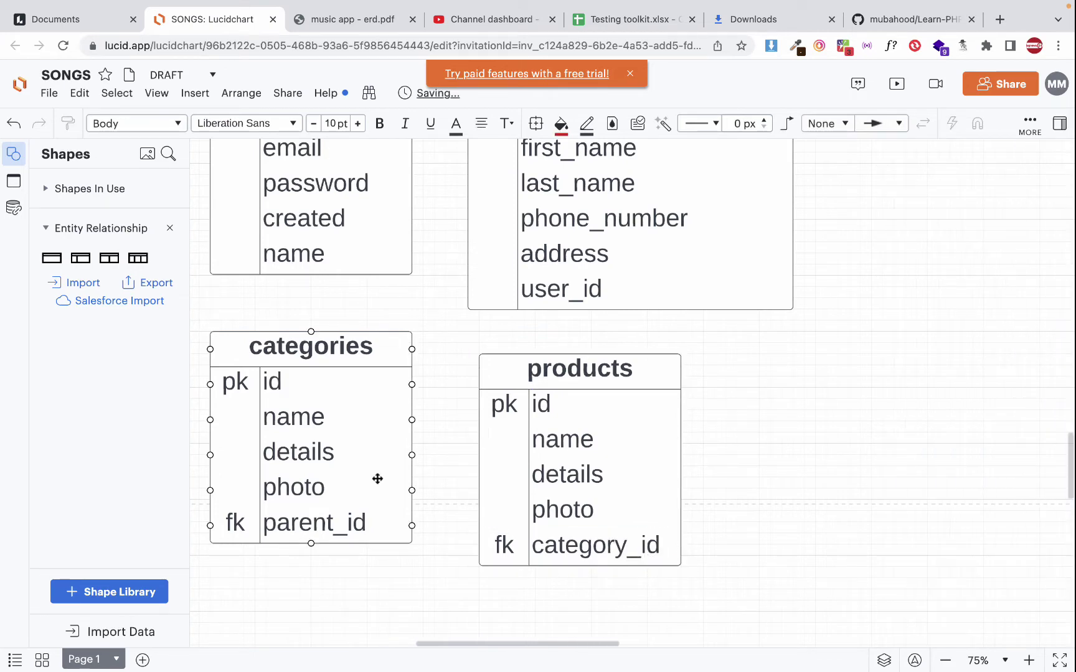
# - Increase the products table to 7 fields and fill the sixth row with a blank key and the field name "price"
pyautogui.click(574, 560)
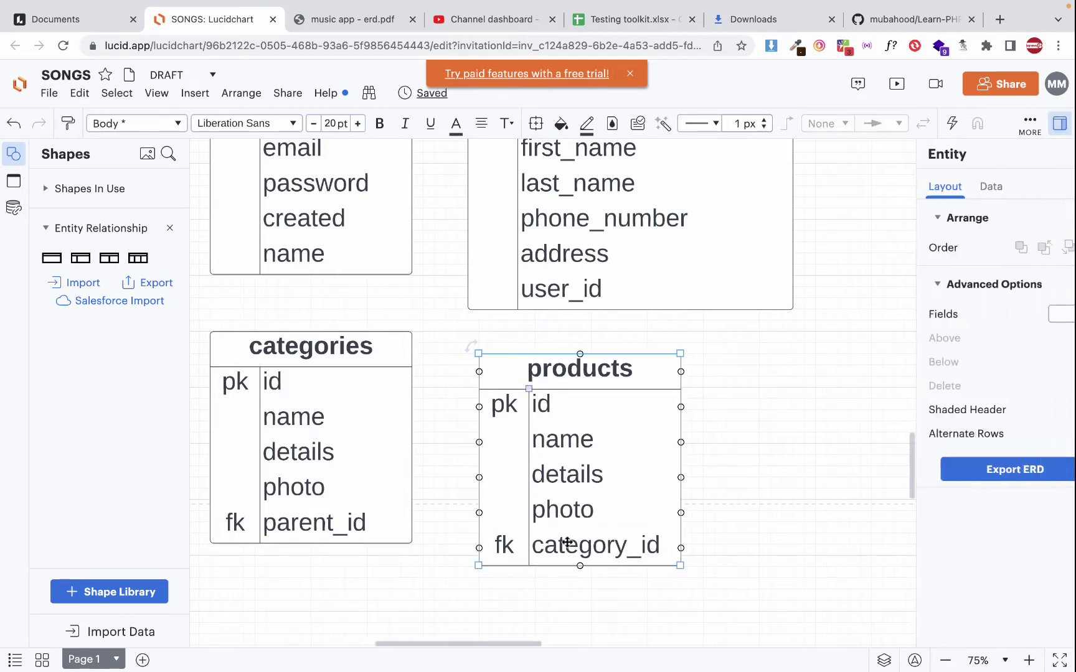
pyautogui.click(1053, 310)
pyautogui.click(1053, 311)
pyautogui.doubleClick(507, 580)
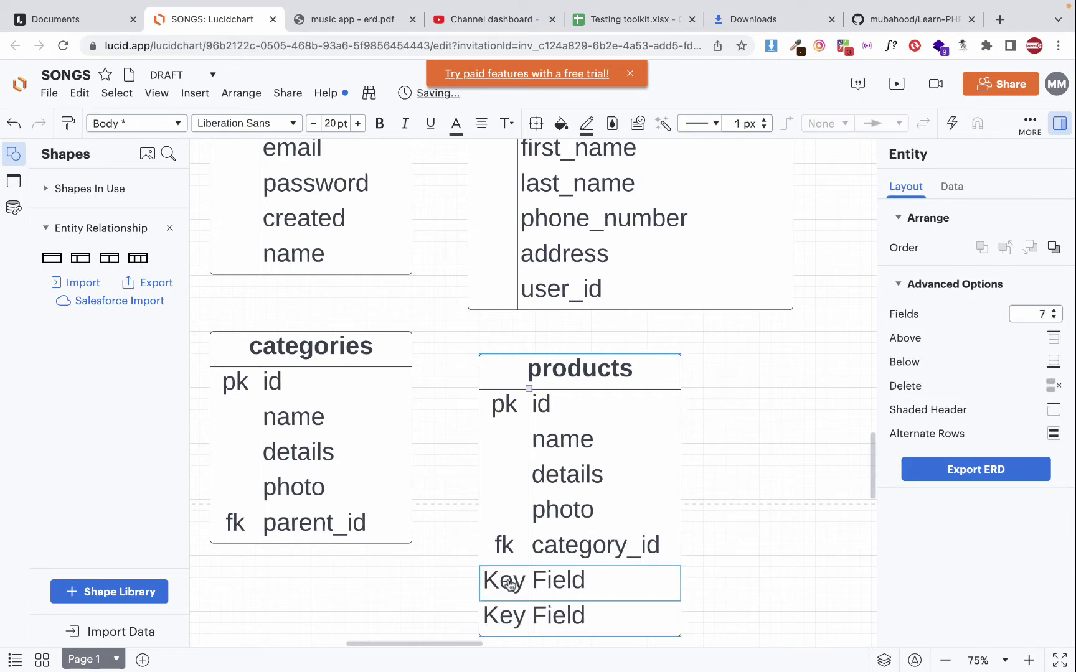
pyautogui.press('BackSpace')
pyautogui.press('Tab')
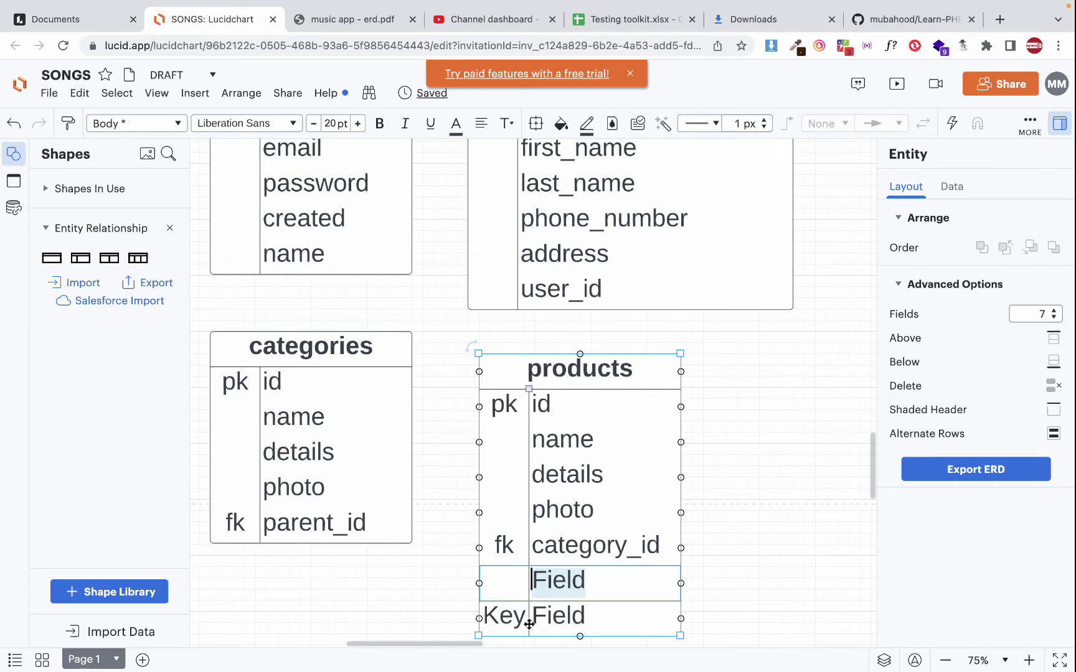
pyautogui.write('pric')
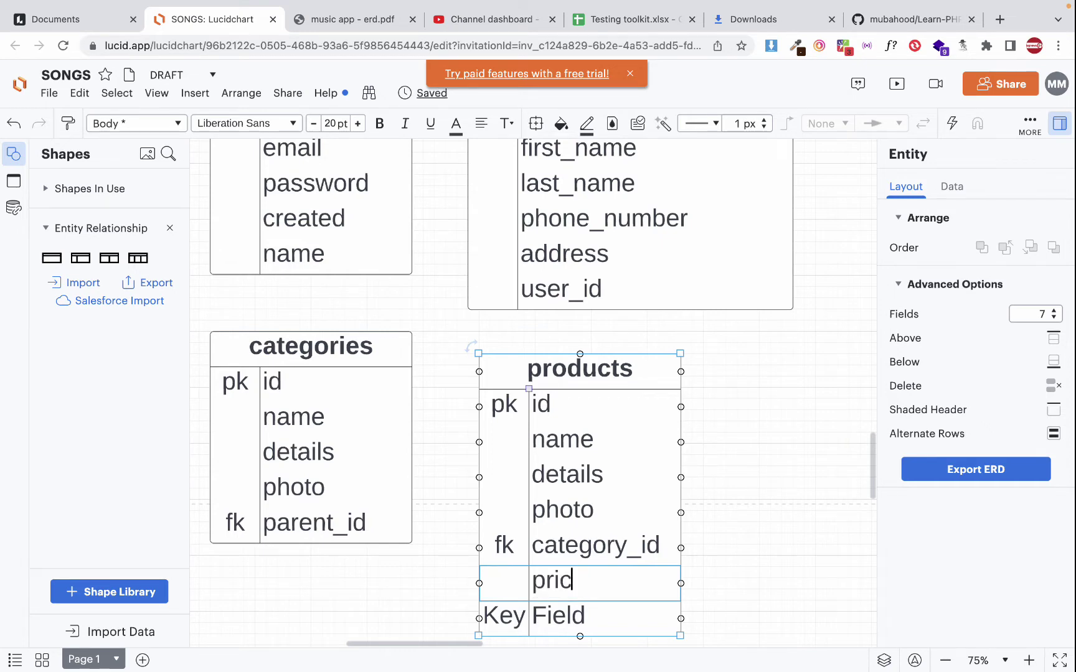
pyautogui.write('e')
pyautogui.scroll(-2, 511, 612)
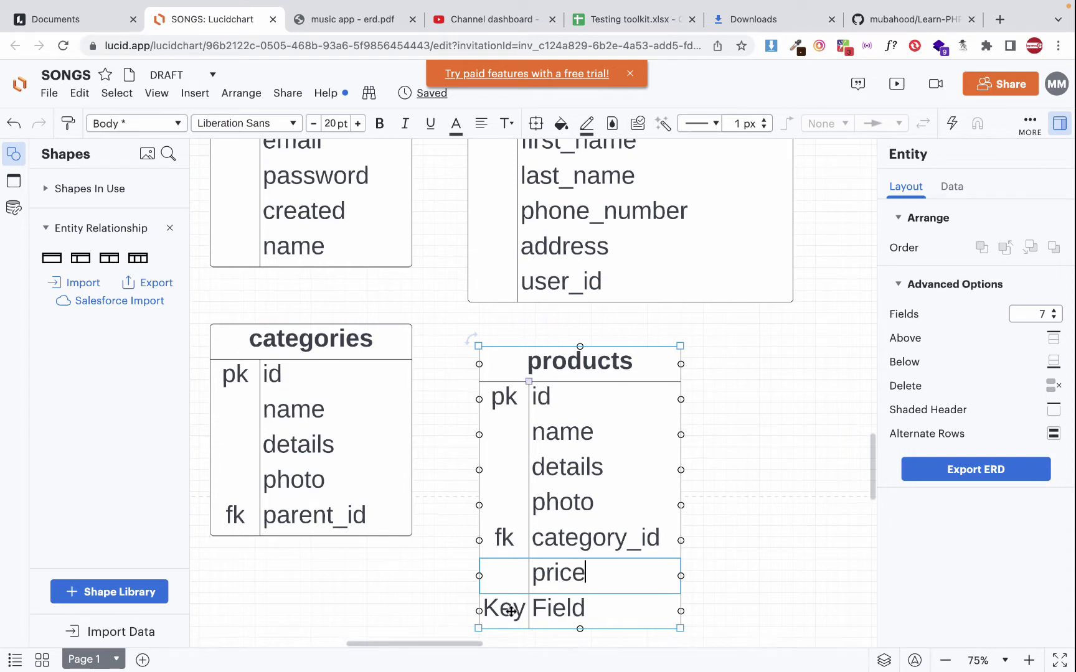
# - Fill the last row of the products table with the key "fk" and the field name "user_id"
pyautogui.doubleClick(502, 569)
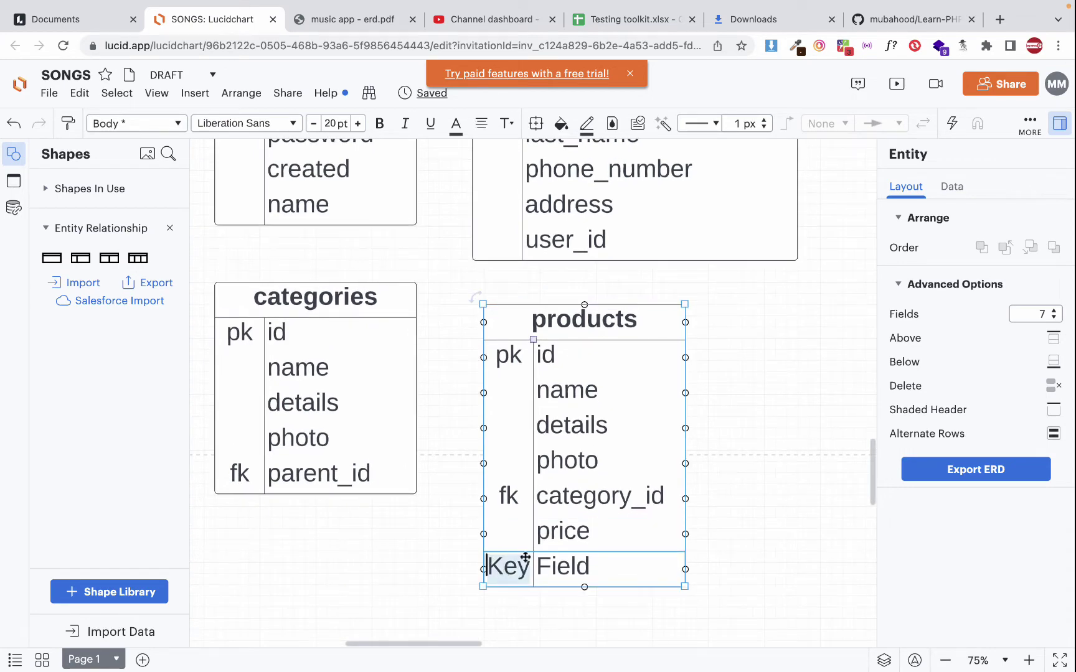
pyautogui.press('BackSpace')
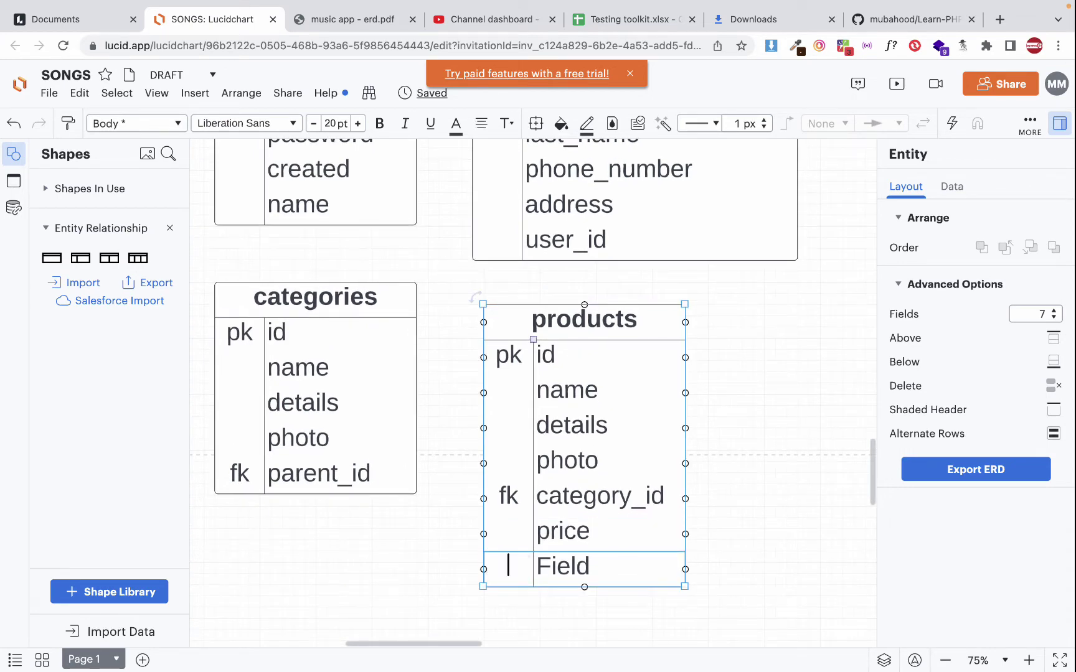
pyautogui.write('fk')
pyautogui.press('Tab')
pyautogui.scroll(3, 538, 392)
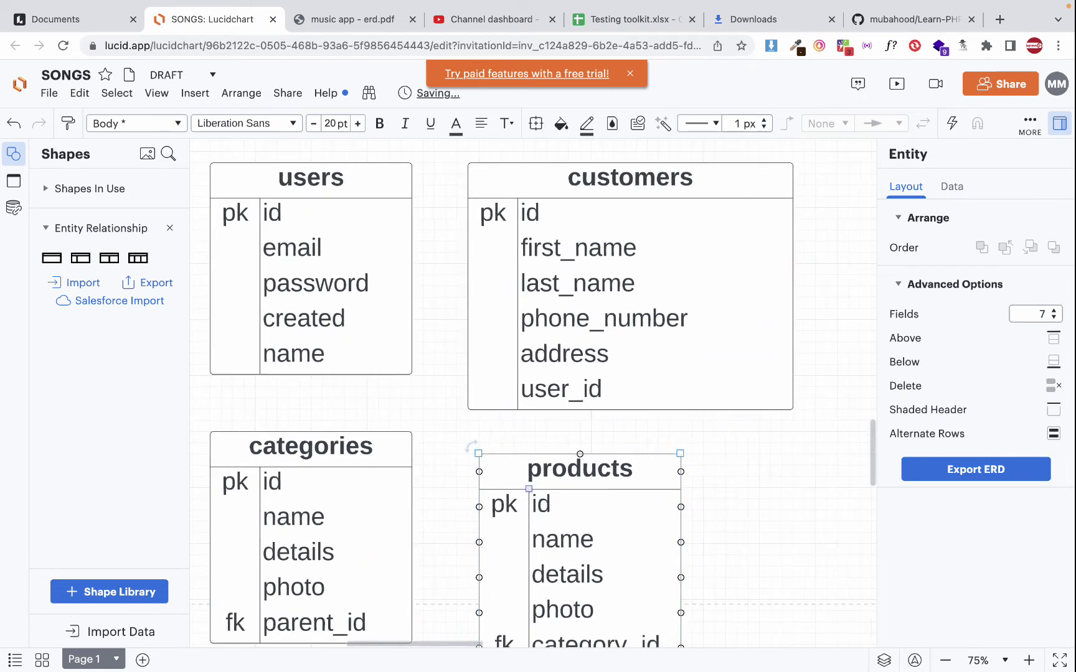
pyautogui.scroll(-2, 538, 392)
pyautogui.scroll(3, 537, 393)
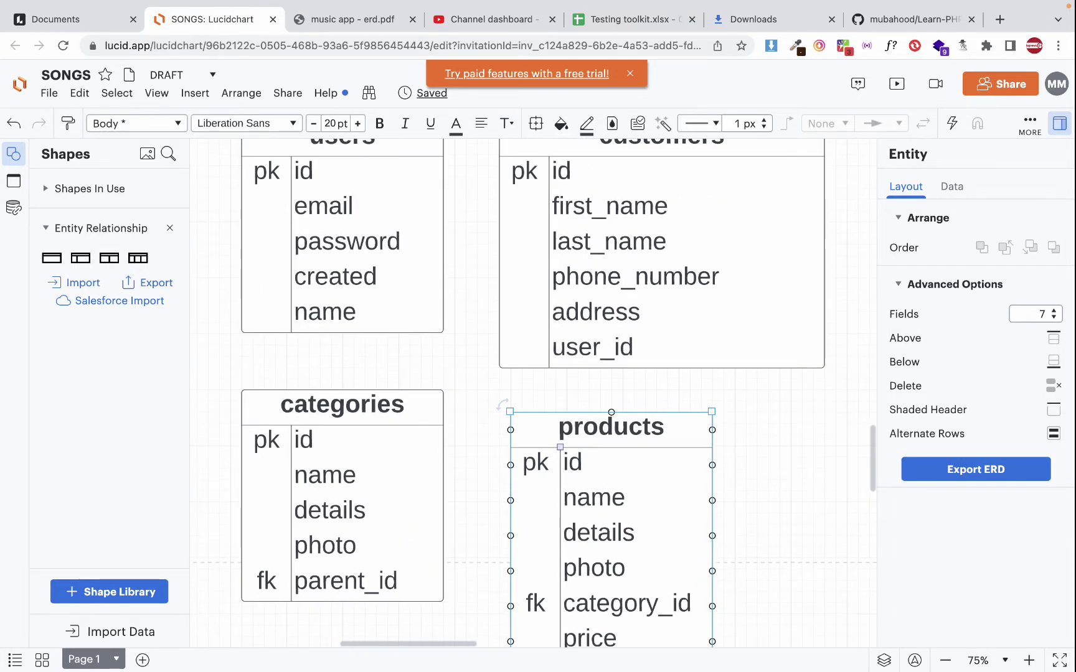
pyautogui.write('user')
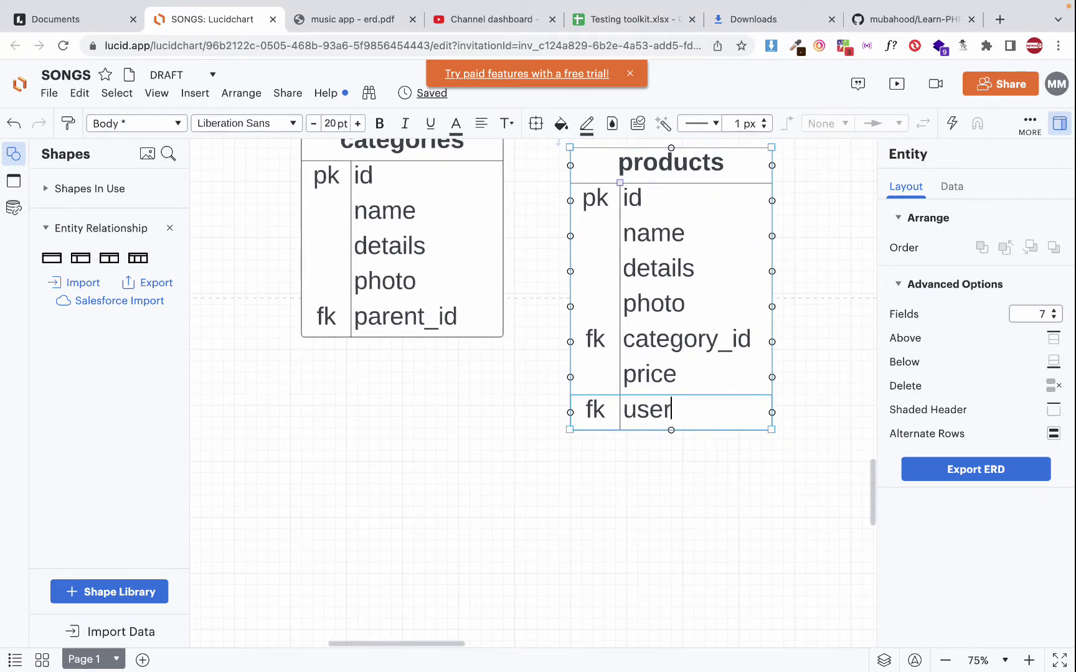
pyautogui.write('_id')
pyautogui.press('Escape')
# - Move the products table slightly down to widen the gap below the customers table
pyautogui.scroll(8, 677, 525)
pyautogui.hscroll(3, 677, 524)
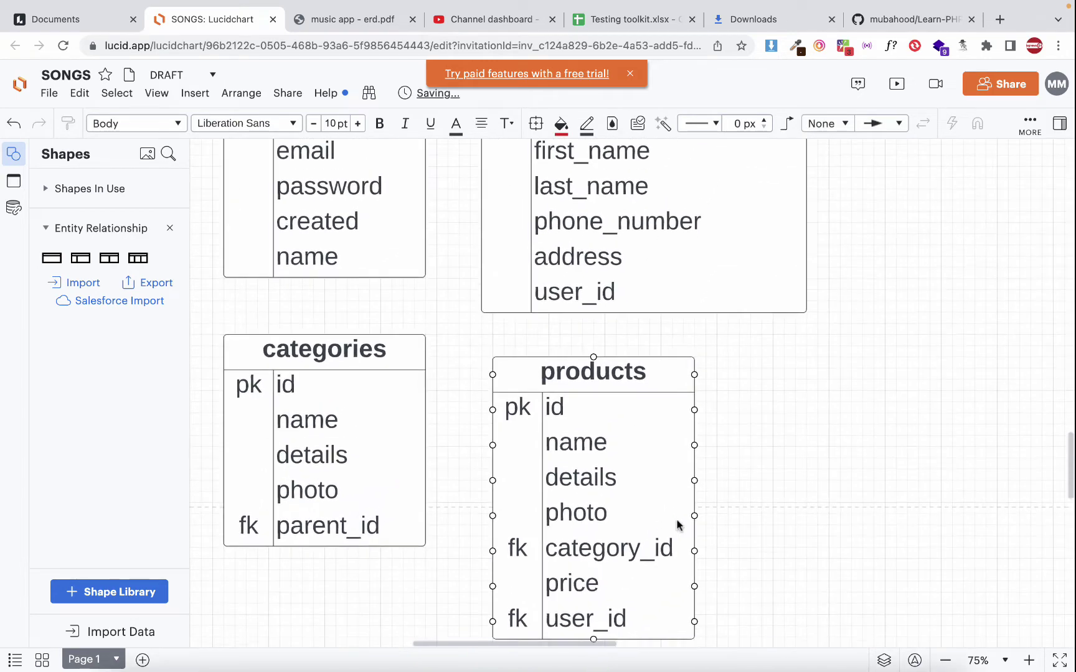
pyautogui.scroll(-3, 593, 428)
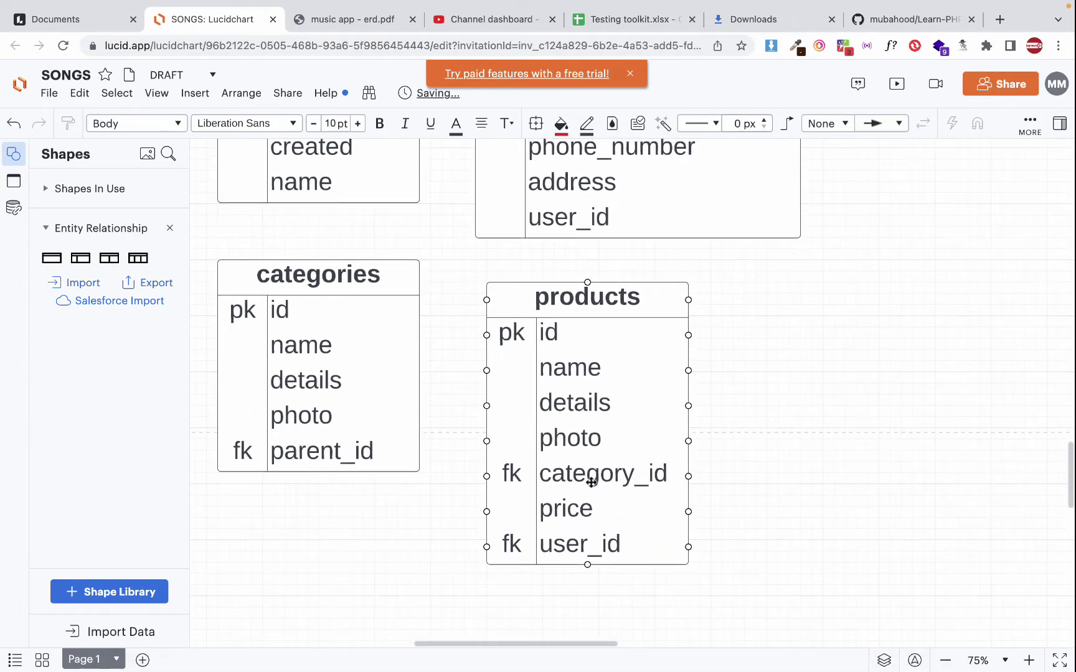
pyautogui.scroll(4, 643, 540)
pyautogui.scroll(-4, 643, 540)
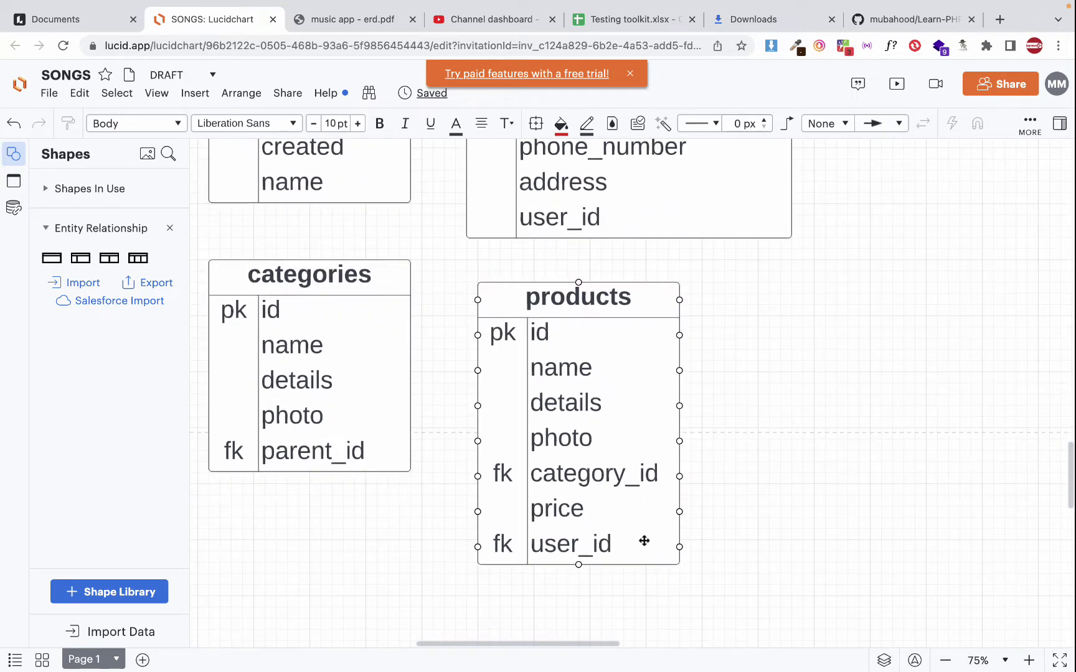
pyautogui.moveTo(591, 552)
pyautogui.mouseDown()
pyautogui.moveTo(591, 488)
pyautogui.moveTo(594, 552)
pyautogui.moveTo(582, 548)
pyautogui.moveTo(578, 563)
pyautogui.mouseUp()
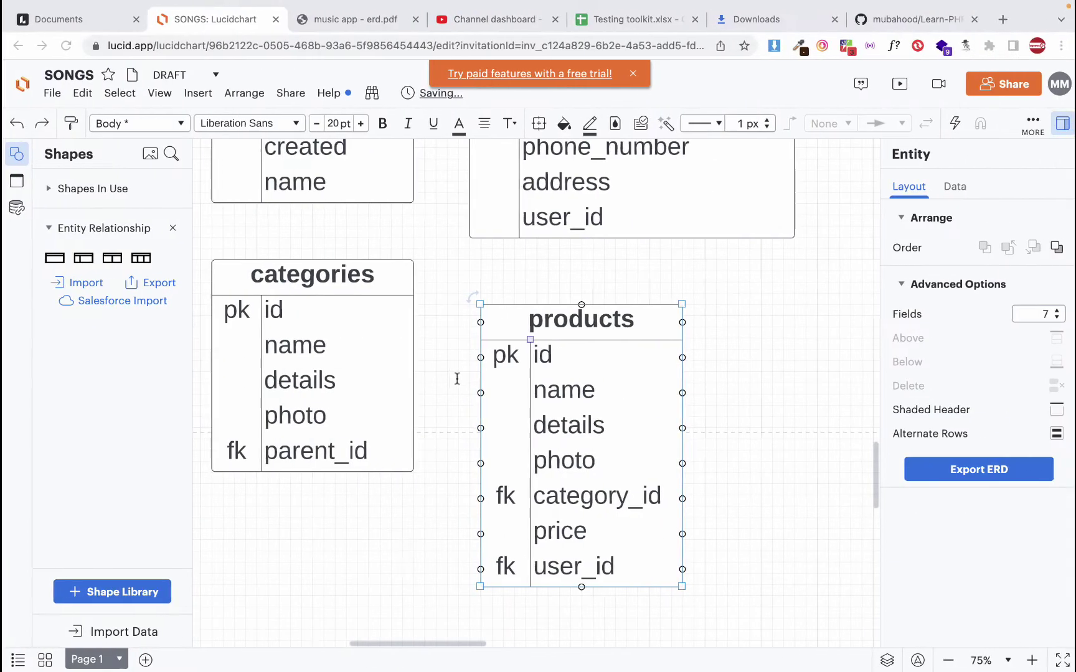
pyautogui.scroll(3, 464, 420)
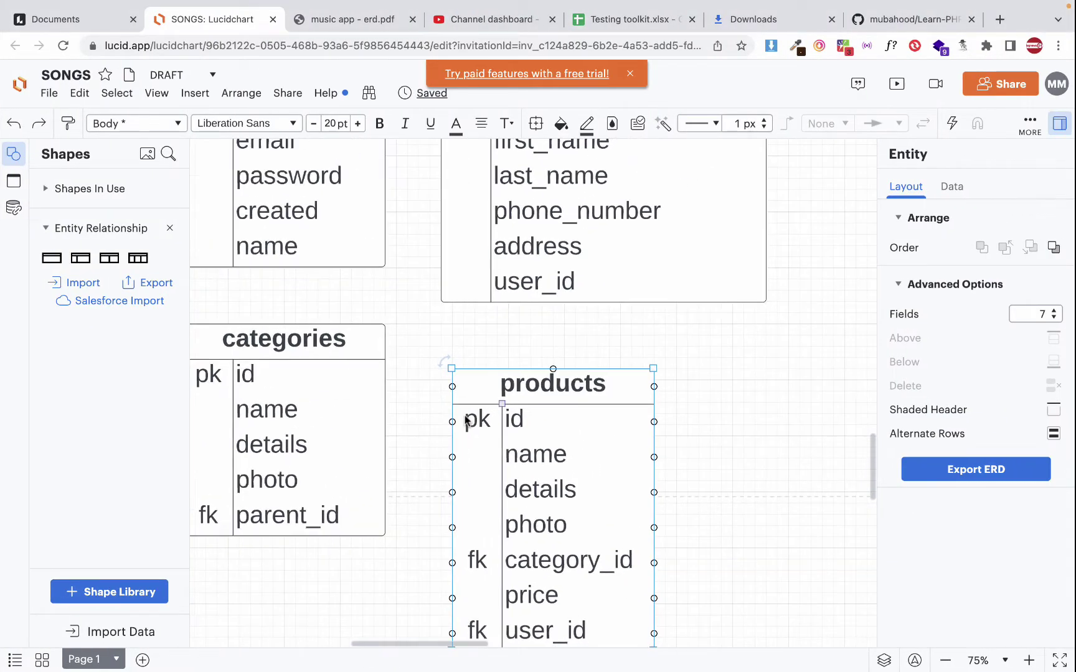
pyautogui.click(742, 406)
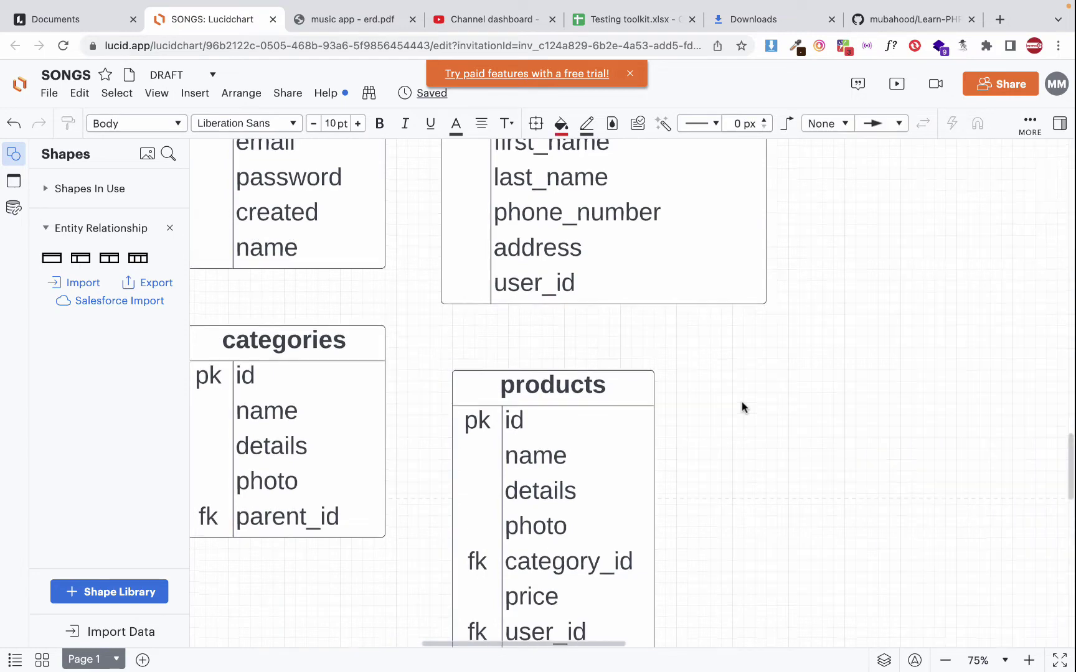
# - Check the Ecommerce App note for the entity that follows products and return to the diagram
pyautogui.scroll(-3, 741, 406)
pyautogui.hscroll(3, 742, 406)
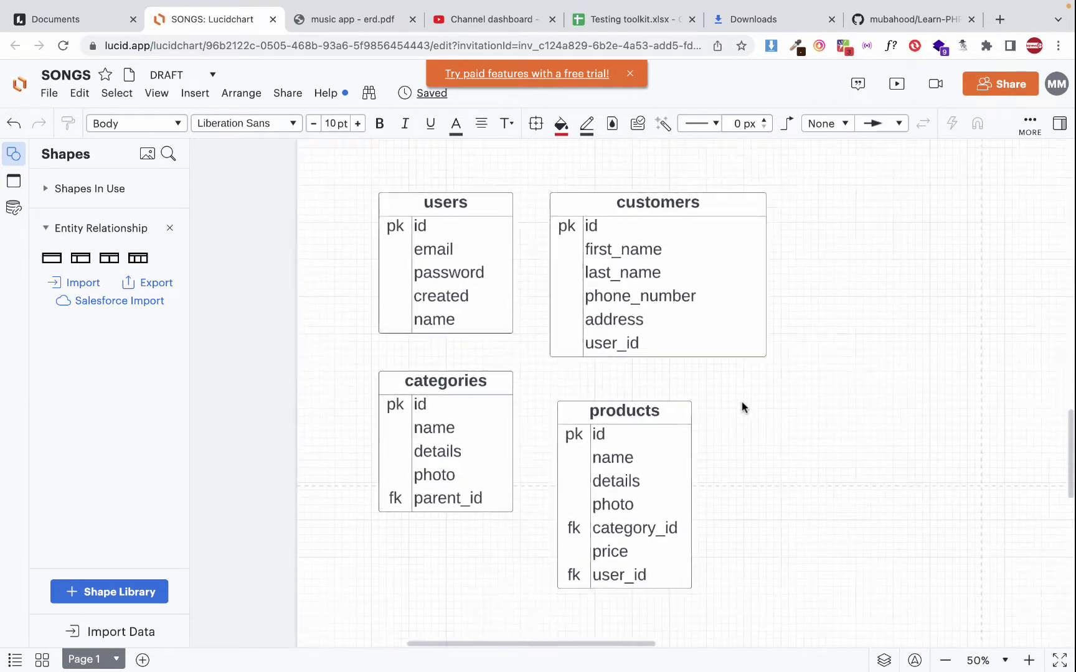
pyautogui.hscroll(3, 742, 406)
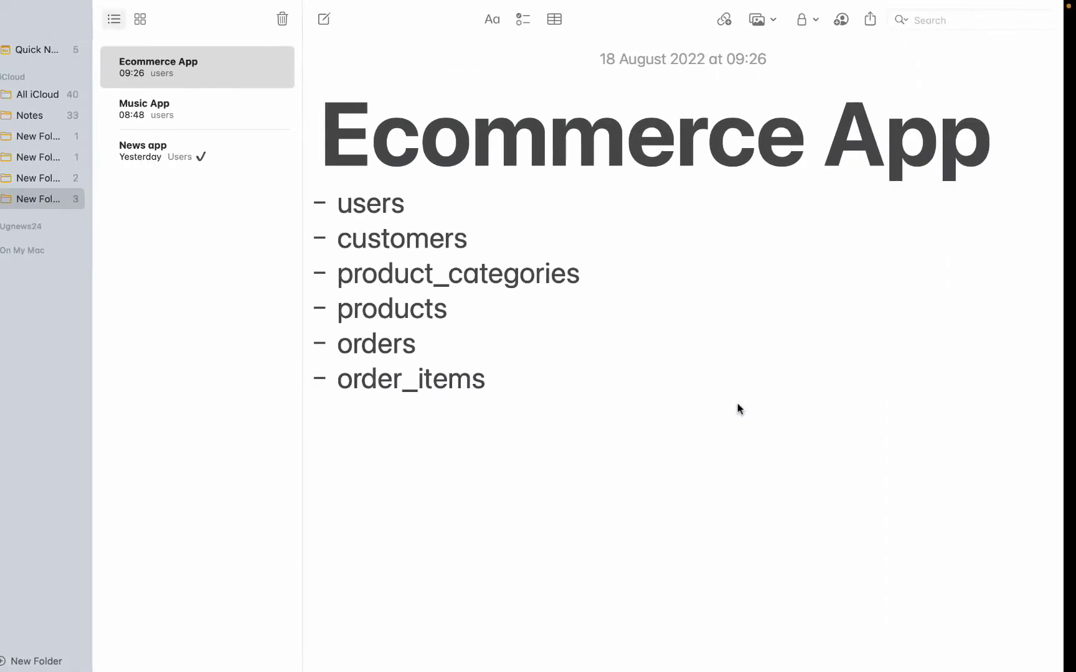
pyautogui.doubleClick(354, 342)
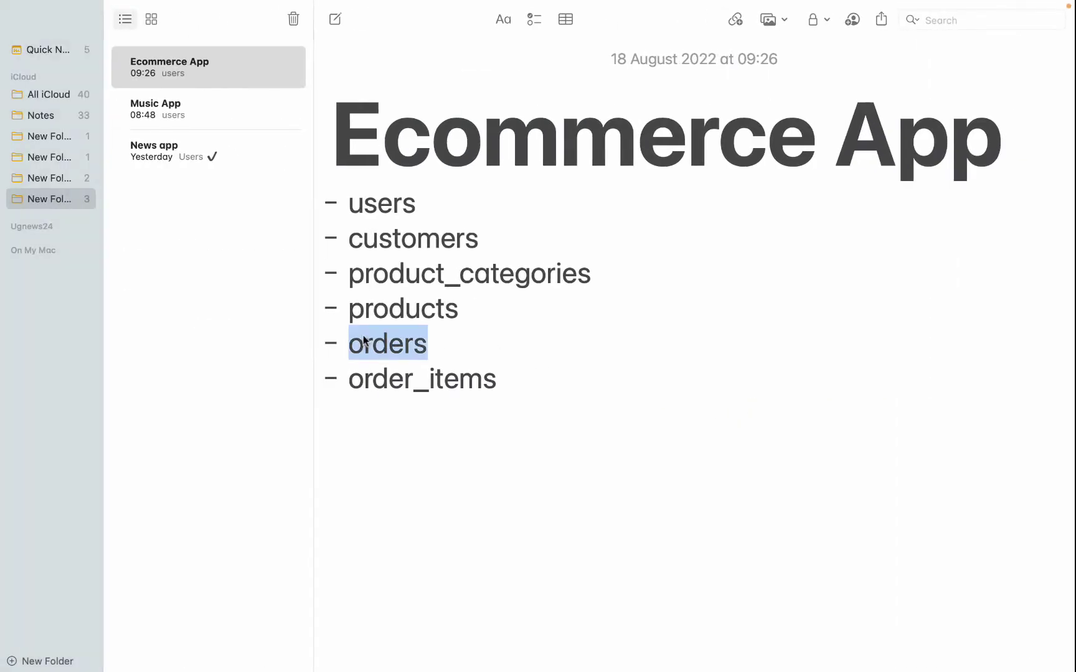
pyautogui.hotkey('ctrl', 'Right')
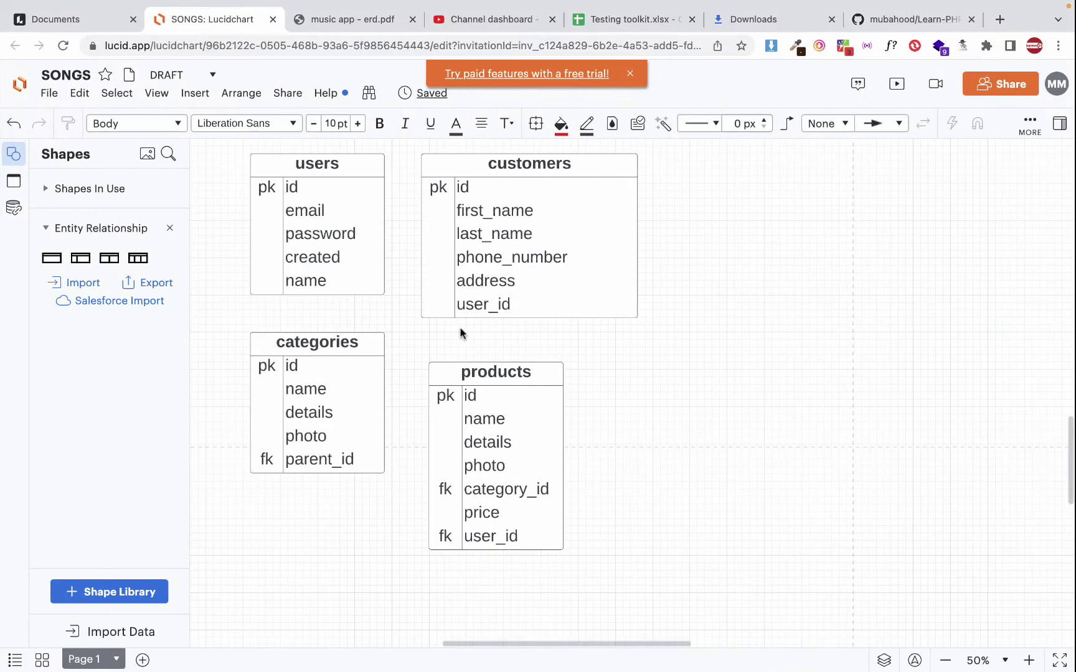
pyautogui.hscroll(-2, 459, 329)
pyautogui.click(463, 311)
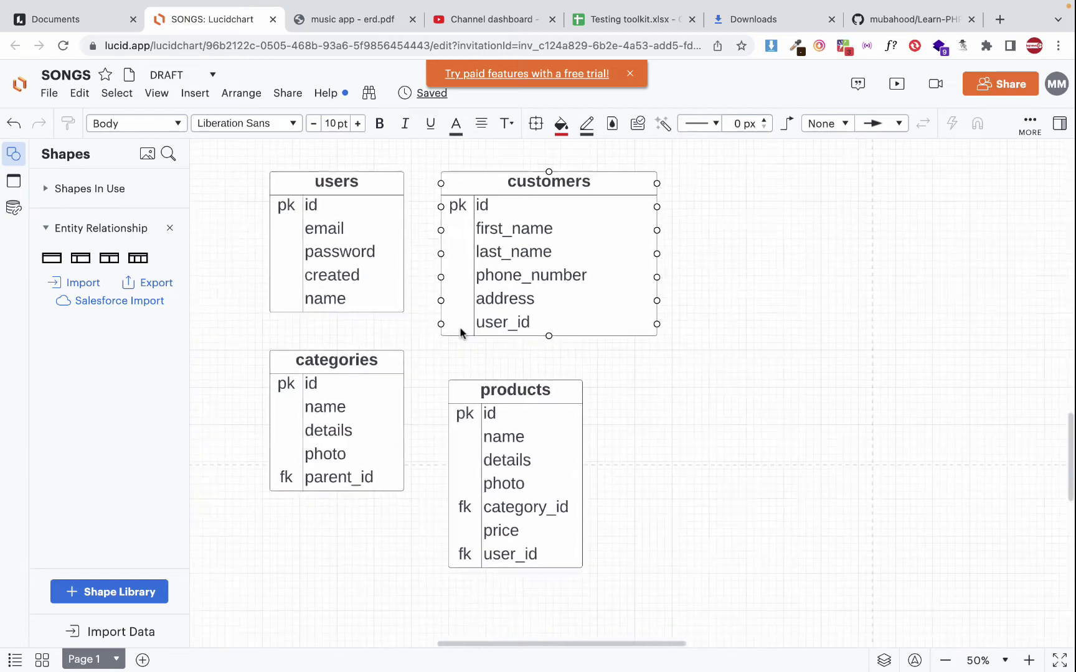
pyautogui.hotkey('ctrl', 'Left')
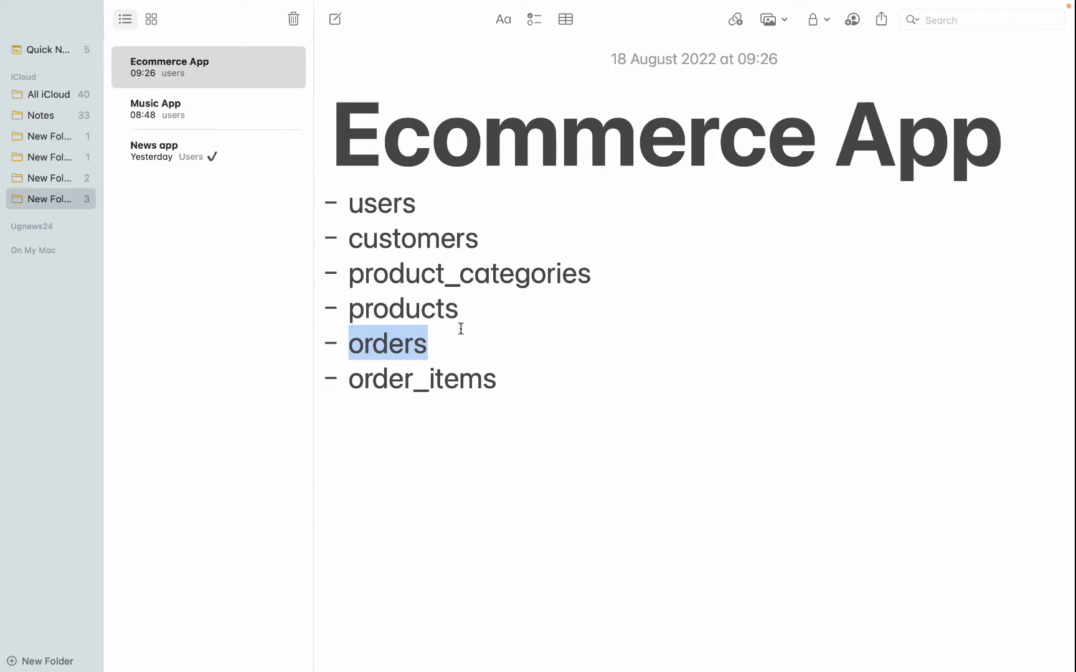
pyautogui.hotkey('ctrl', 'Right')
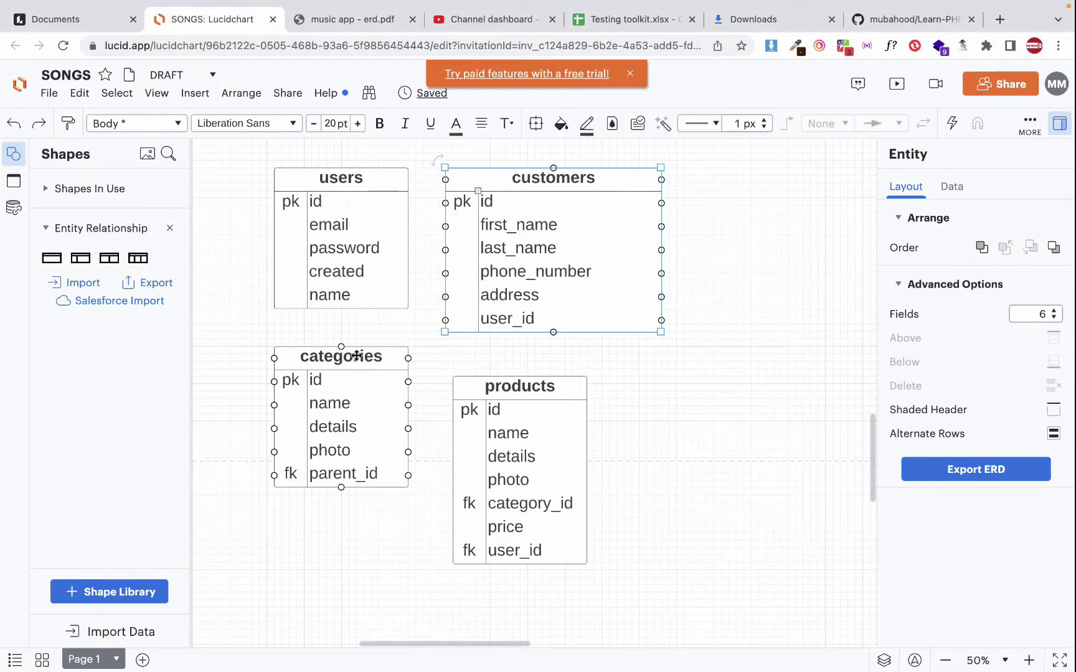
# - Paste a copy of the categories table and place it beside the products table, on the side away from categories
pyautogui.click(333, 356)
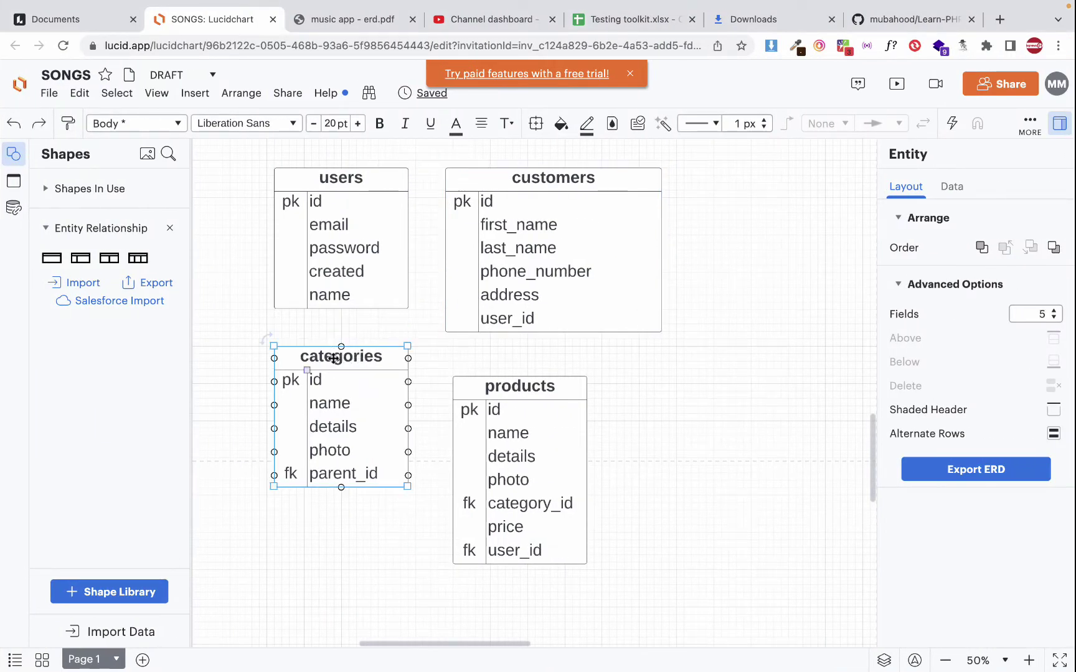
pyautogui.doubleClick(318, 362)
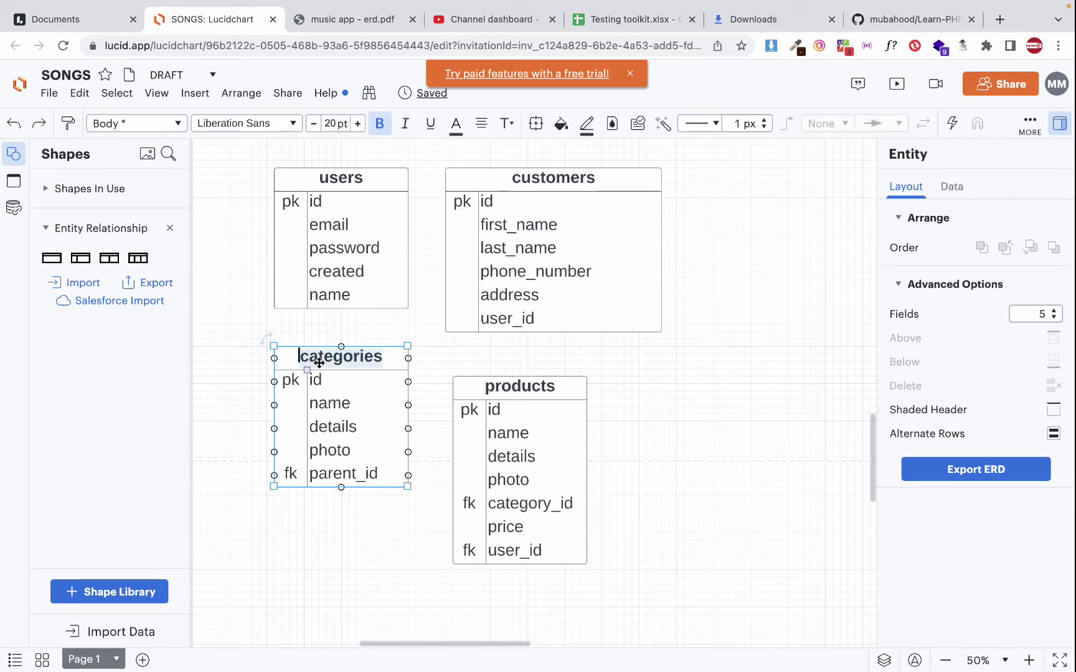
pyautogui.click(377, 330)
pyautogui.click(336, 356)
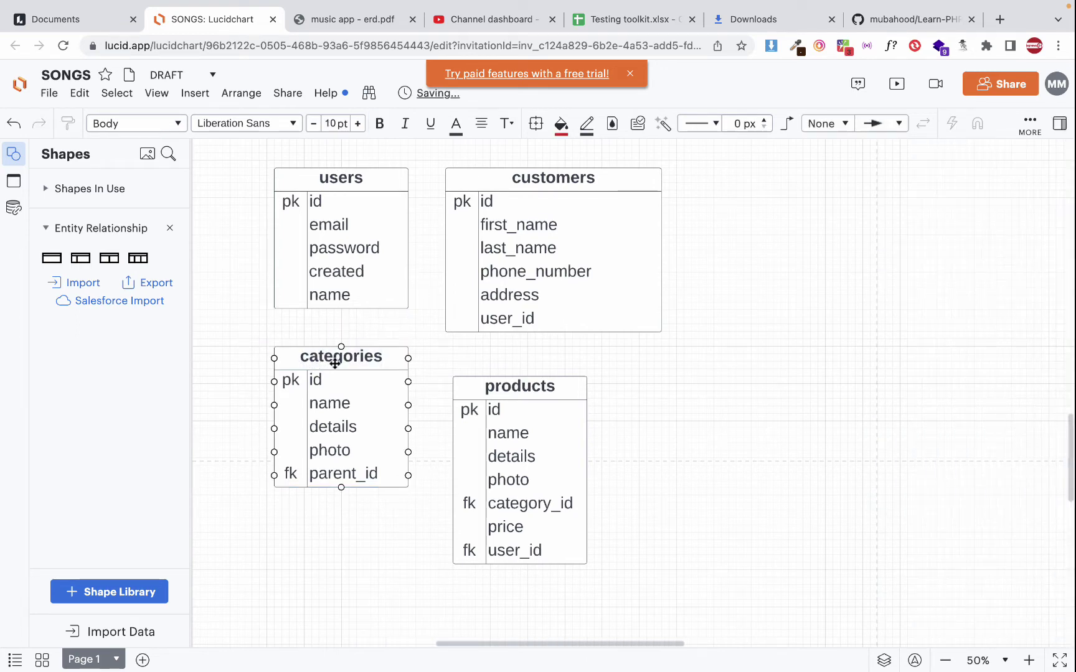
pyautogui.hscroll(3, 384, 360)
pyautogui.scroll(1, 384, 360)
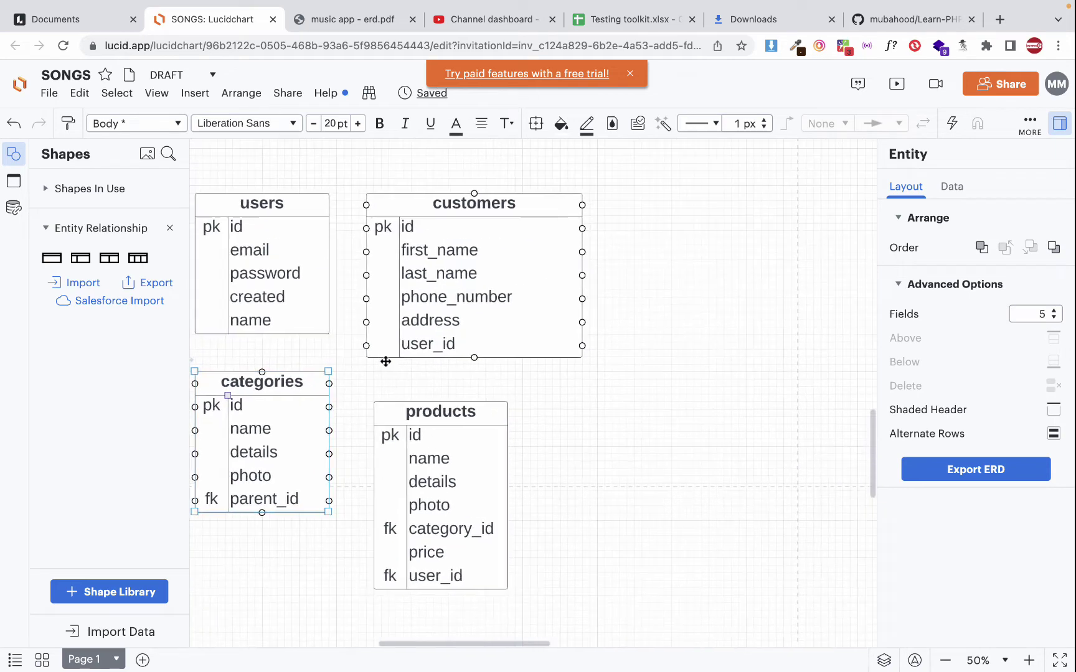
pyautogui.click(723, 364)
pyautogui.hotkey('ctrl', 'v')
pyautogui.moveTo(711, 304); pyautogui.dragTo(625, 425)
# - Rename the newly copied categories table to "orders"
pyautogui.doubleClick(625, 424)
pyautogui.write('ord')
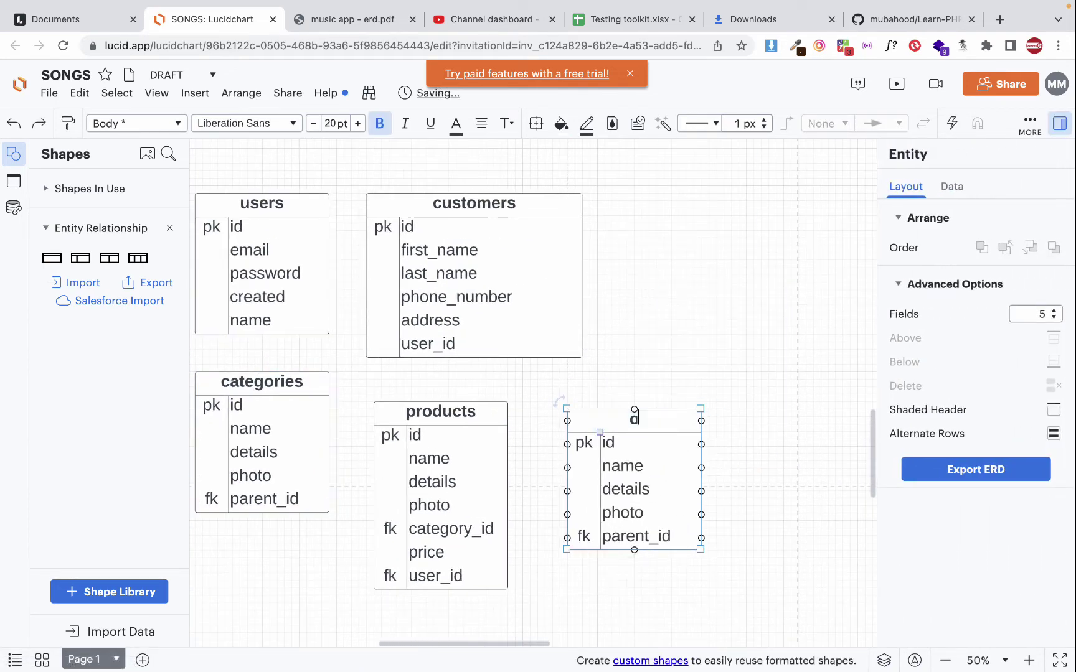
pyautogui.write('ere')
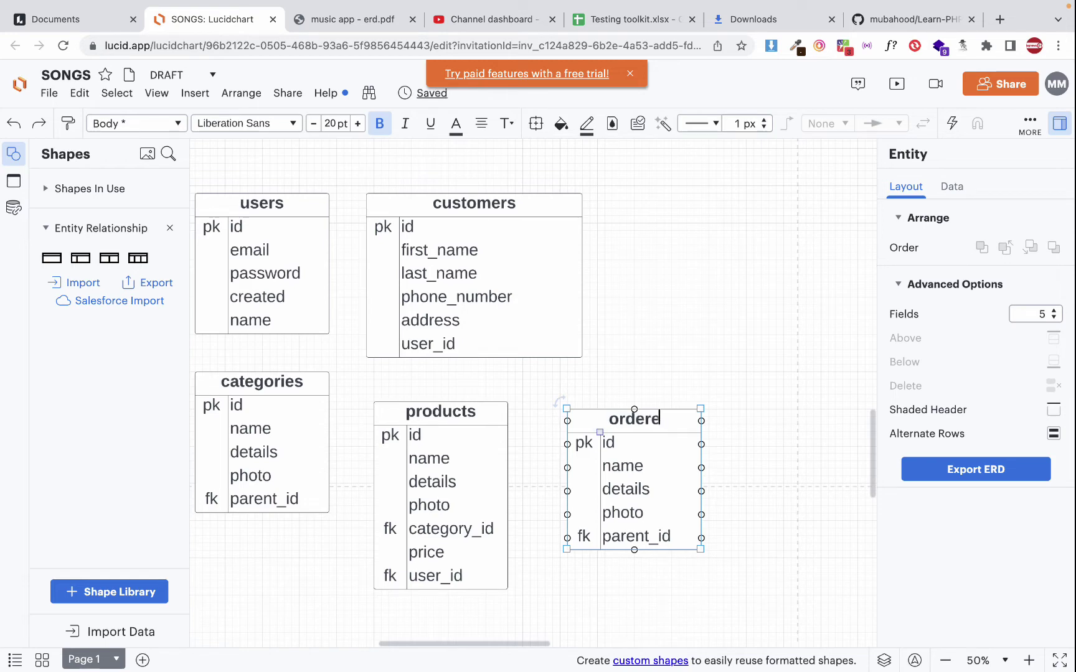
pyautogui.press('BackSpace')
pyautogui.write('s')
pyautogui.click(721, 459)
# - Confirm the orders table's title and open its name field for editing
pyautogui.click(660, 469)
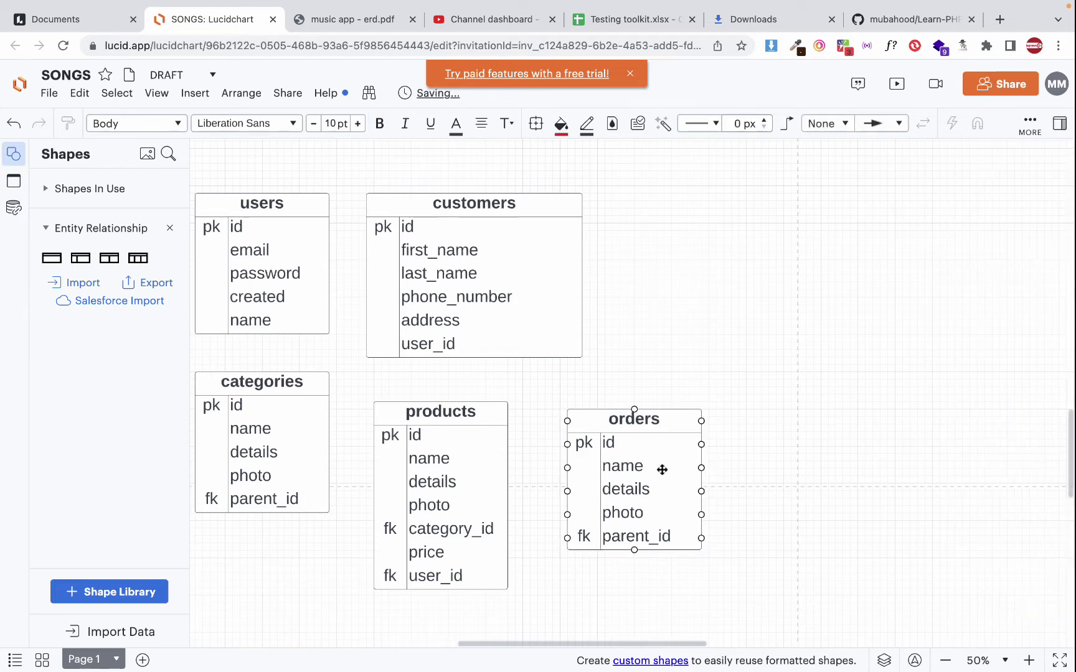
pyautogui.scroll(-2, 653, 475)
pyautogui.moveTo(599, 416); pyautogui.dragTo(597, 413)
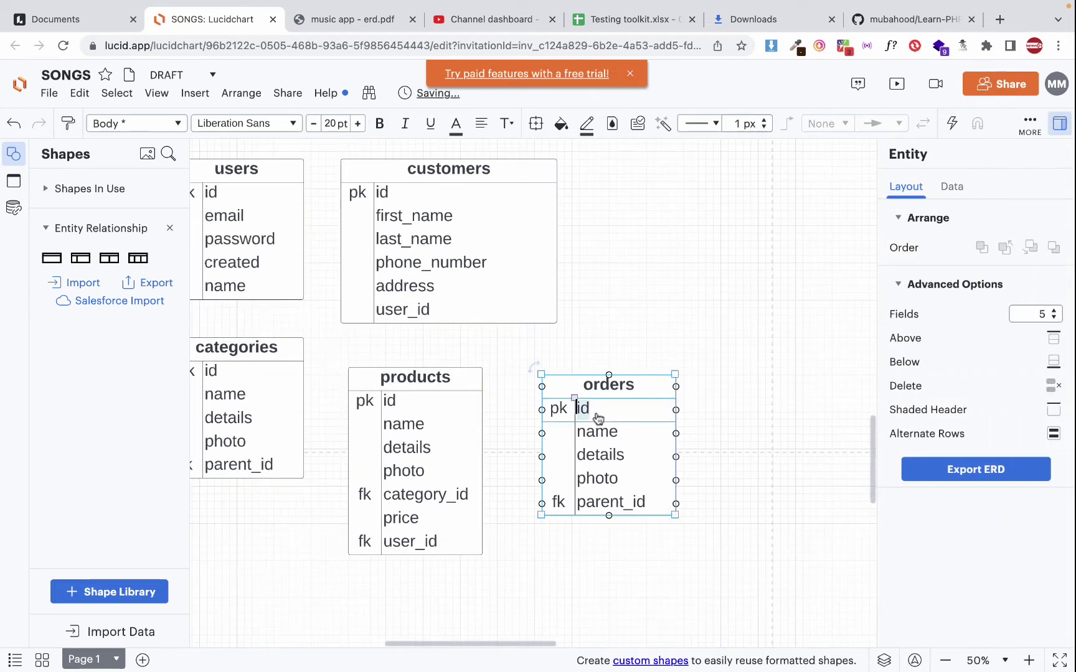
pyautogui.click(599, 432)
pyautogui.click(602, 433)
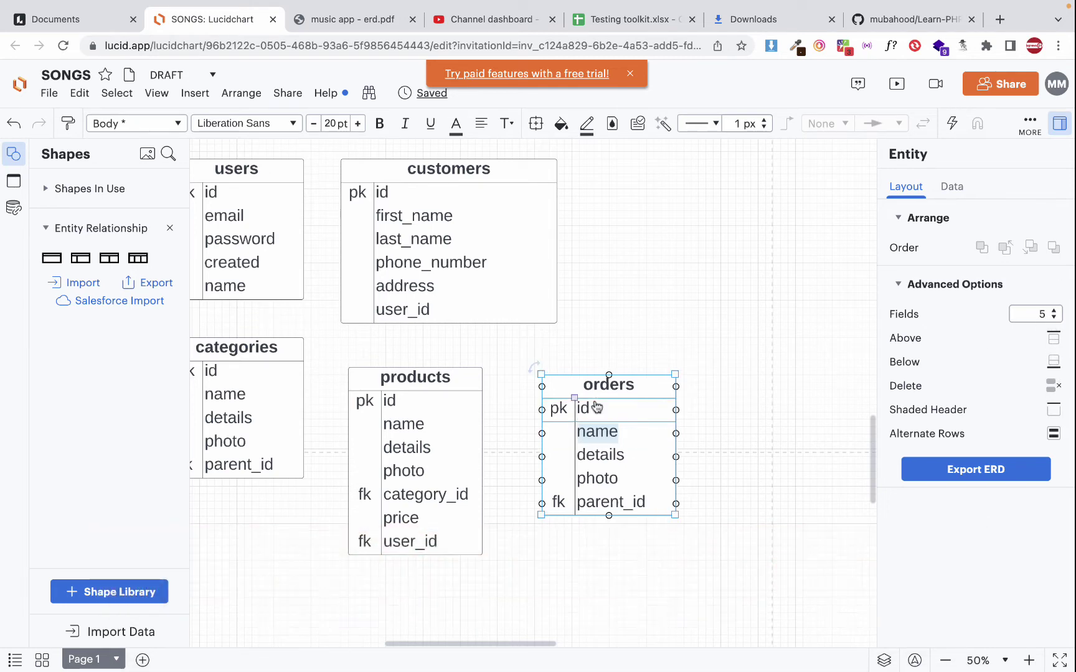
pyautogui.press('Up')
pyautogui.scroll(3, 598, 406)
pyautogui.scroll(3, 596, 406)
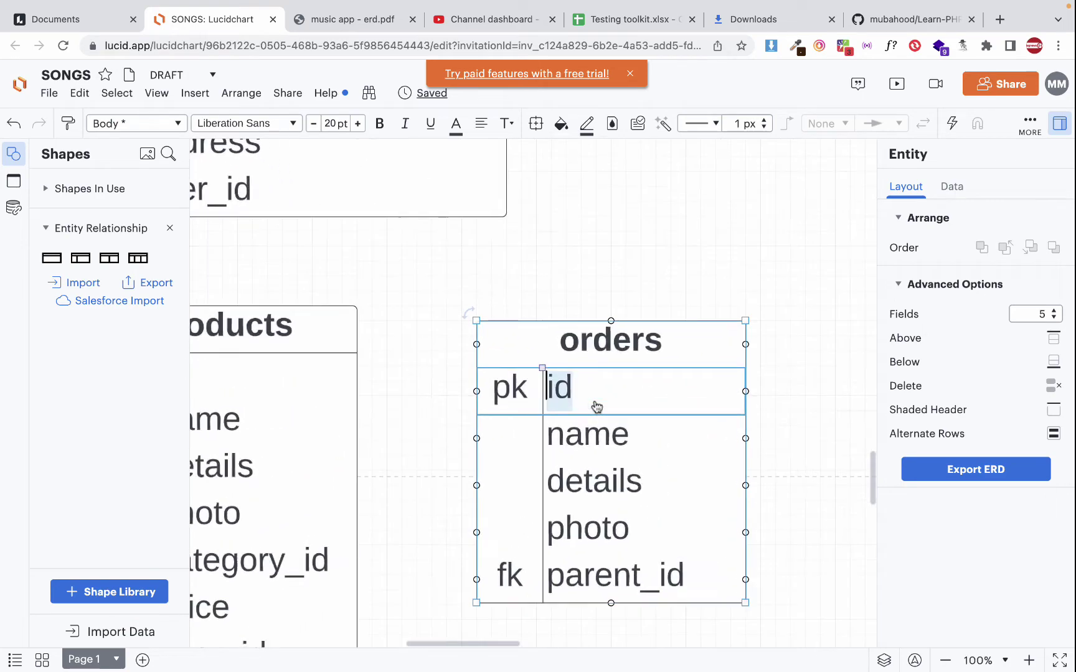
pyautogui.press('Down')
pyautogui.hscroll(-2, 553, 394)
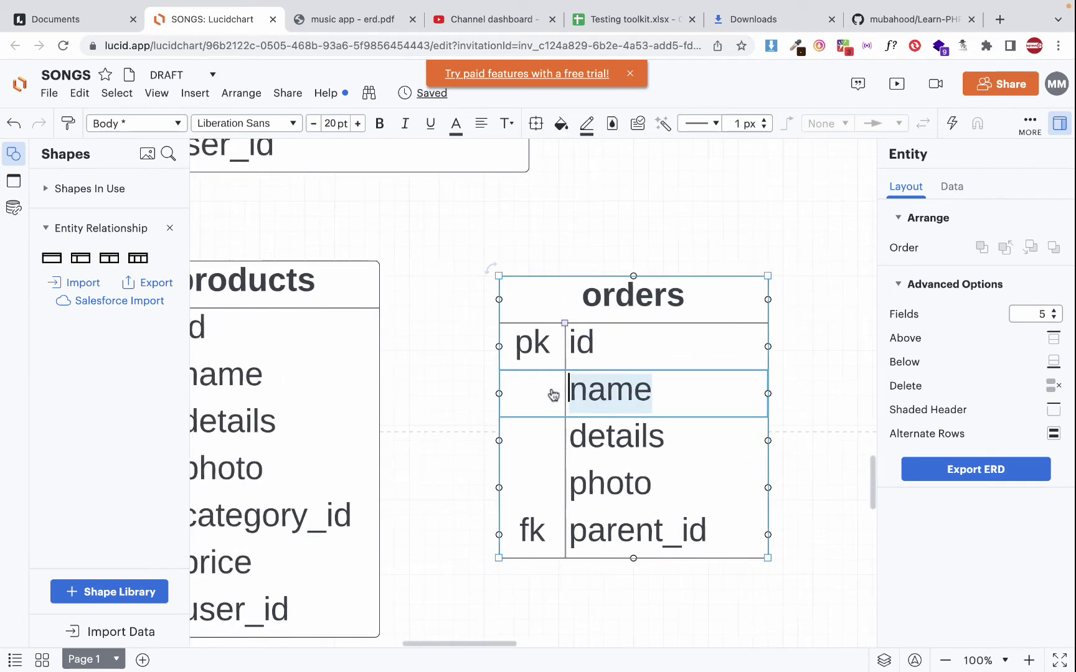
# - Review the fields of the customers, users and products tables, returning to the orders table
pyautogui.scroll(3, 552, 391)
pyautogui.scroll(-1, 367, 216)
pyautogui.scroll(-1, 429, 269)
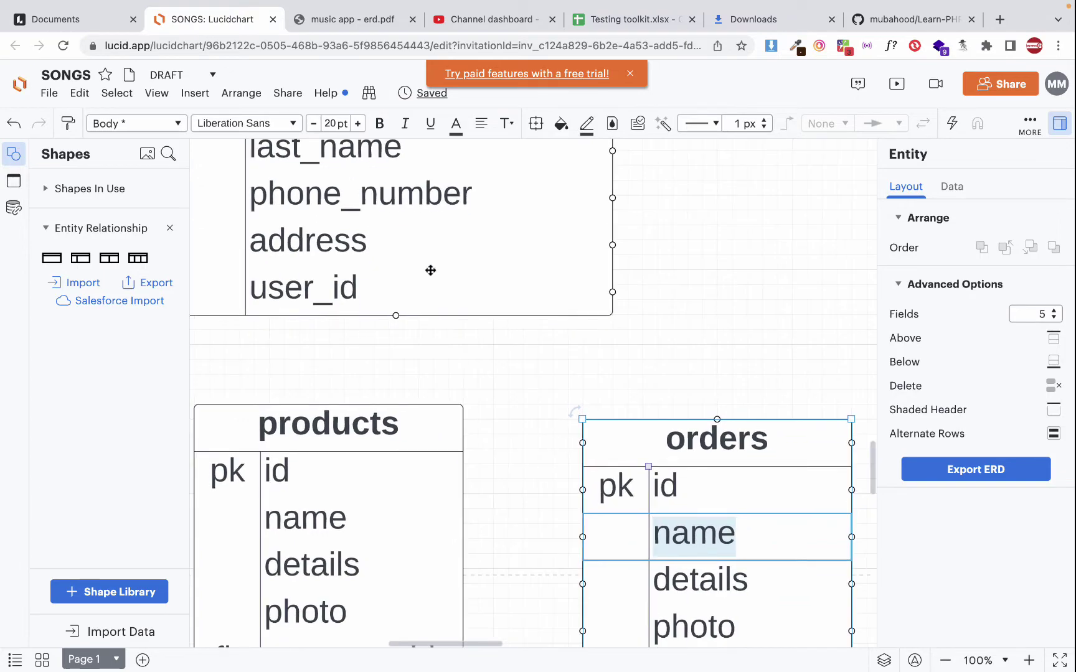
pyautogui.hscroll(-7, 432, 283)
pyautogui.scroll(5, 437, 278)
pyautogui.hscroll(2, 437, 279)
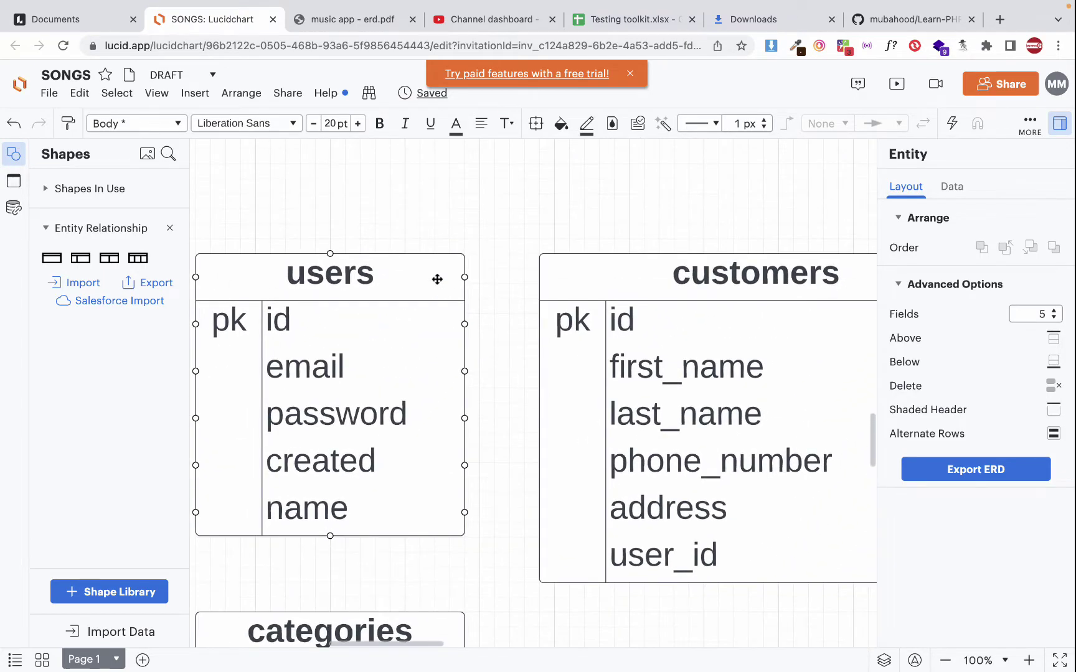
pyautogui.scroll(-7, 345, 308)
pyautogui.hscroll(2, 346, 307)
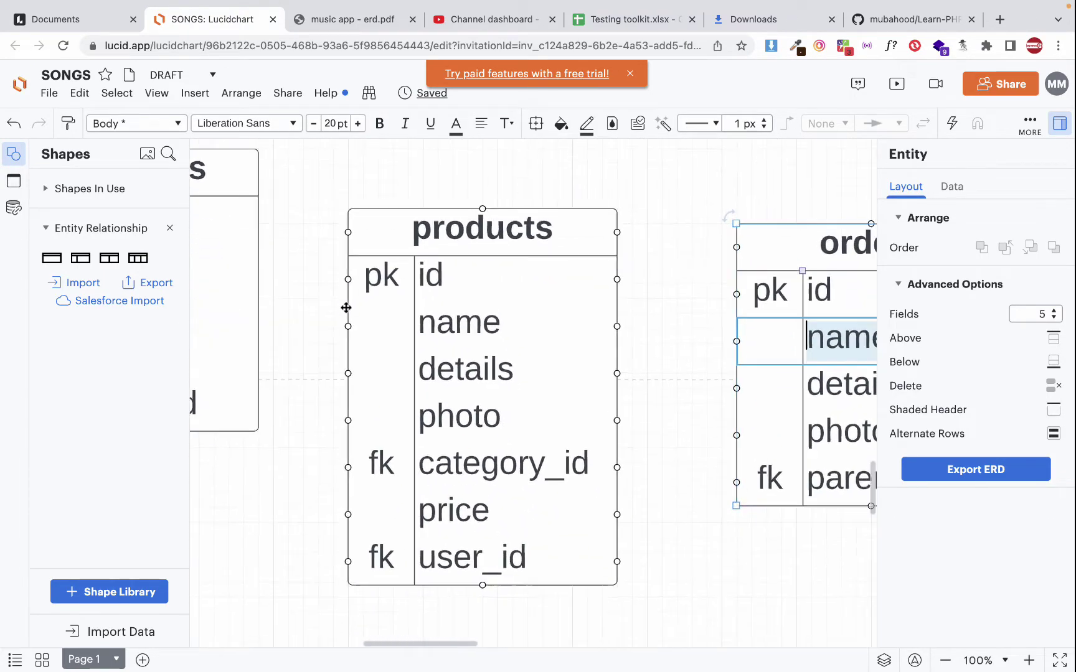
pyautogui.hscroll(5, 347, 309)
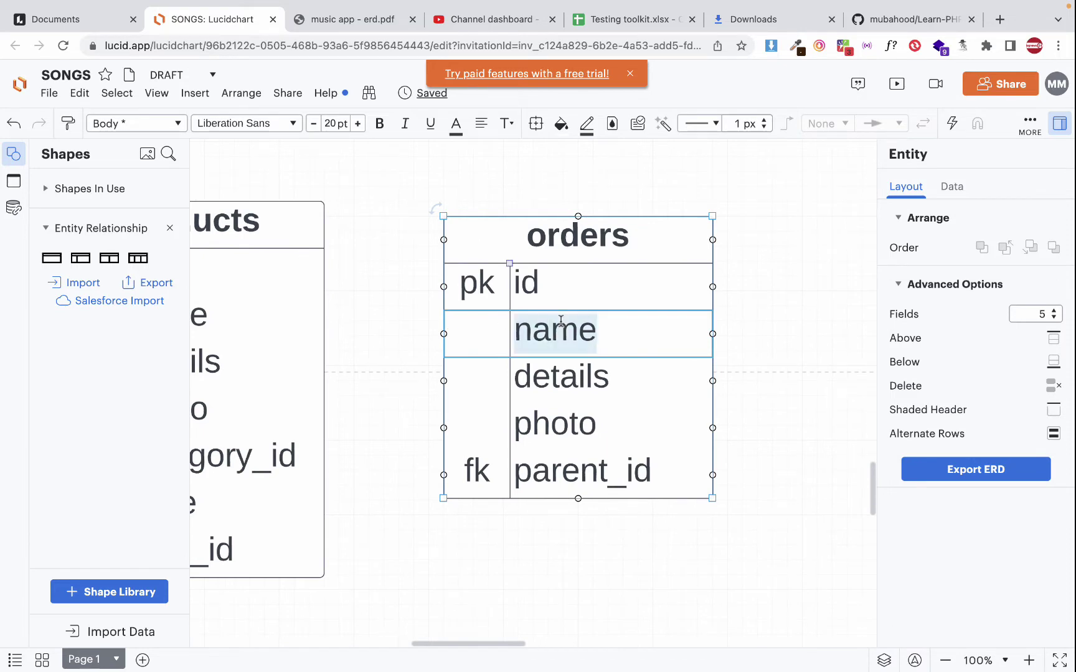
# - Replace the orders table's name field with "cusromer_id" and mark it with the key "fk"
pyautogui.write('cus')
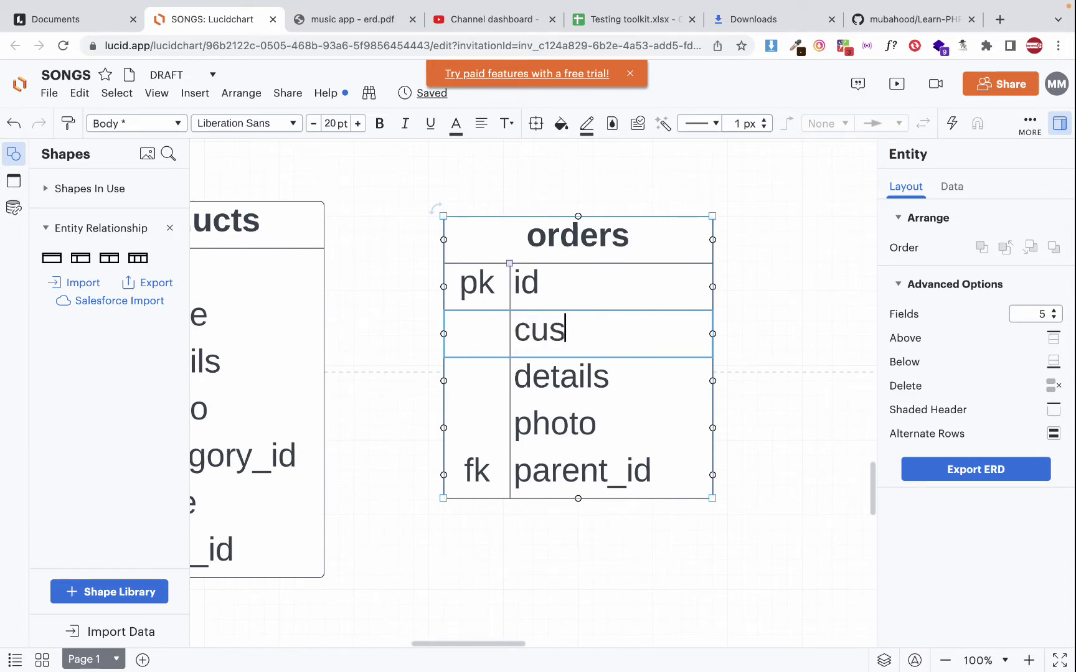
pyautogui.write('r')
pyautogui.press('BackSpace')
pyautogui.write('rom')
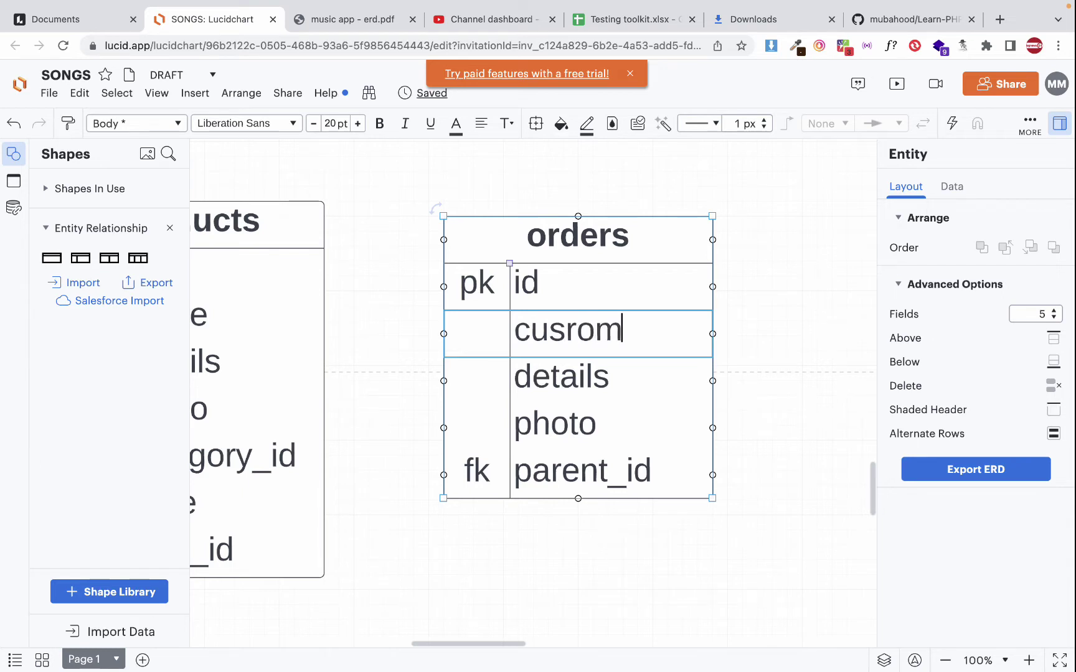
pyautogui.press('BackSpace')
pyautogui.press('BackSpace')
pyautogui.press('BackSpace')
pyautogui.write('romer_id')
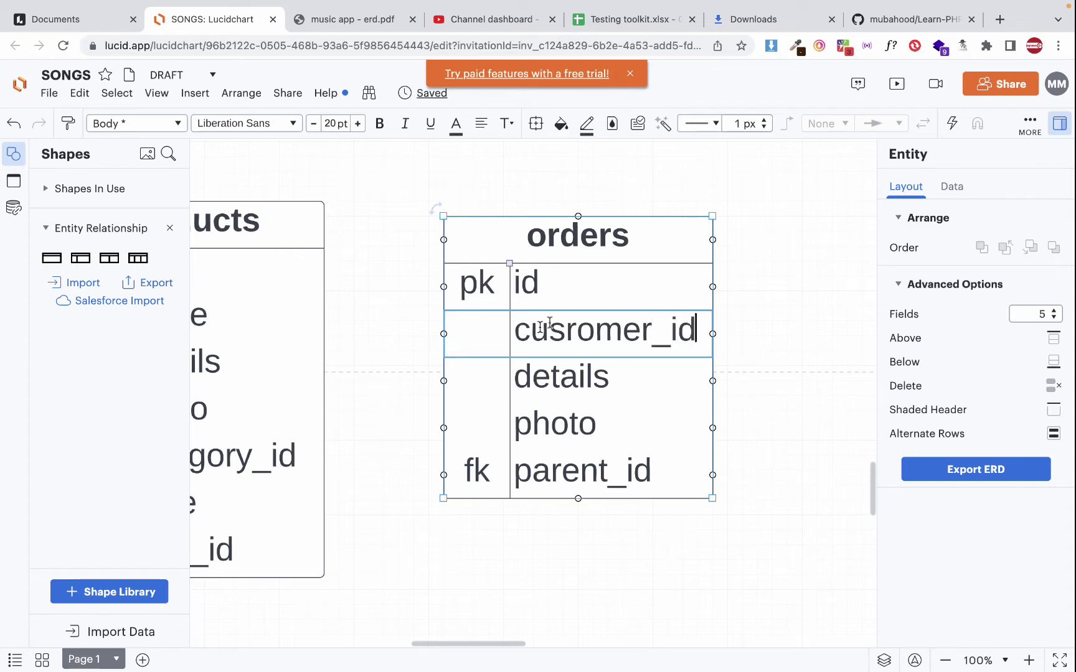
pyautogui.click(483, 332)
pyautogui.write('fk')
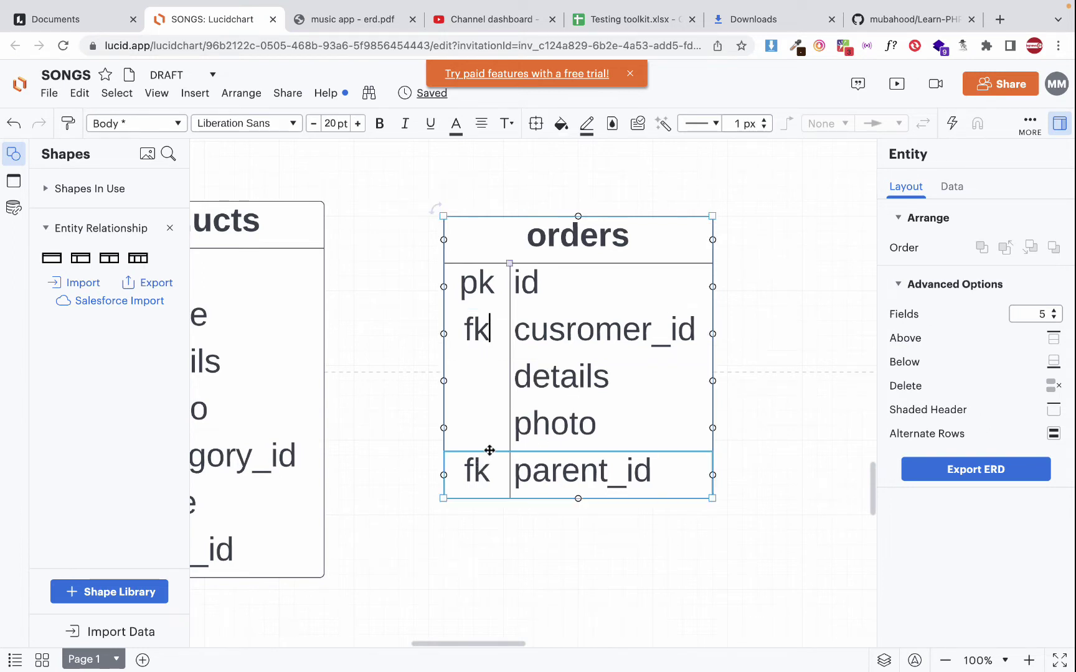
# - Rename the orders table's details field to "total_price" and its photo field to "address"
pyautogui.doubleClick(558, 386)
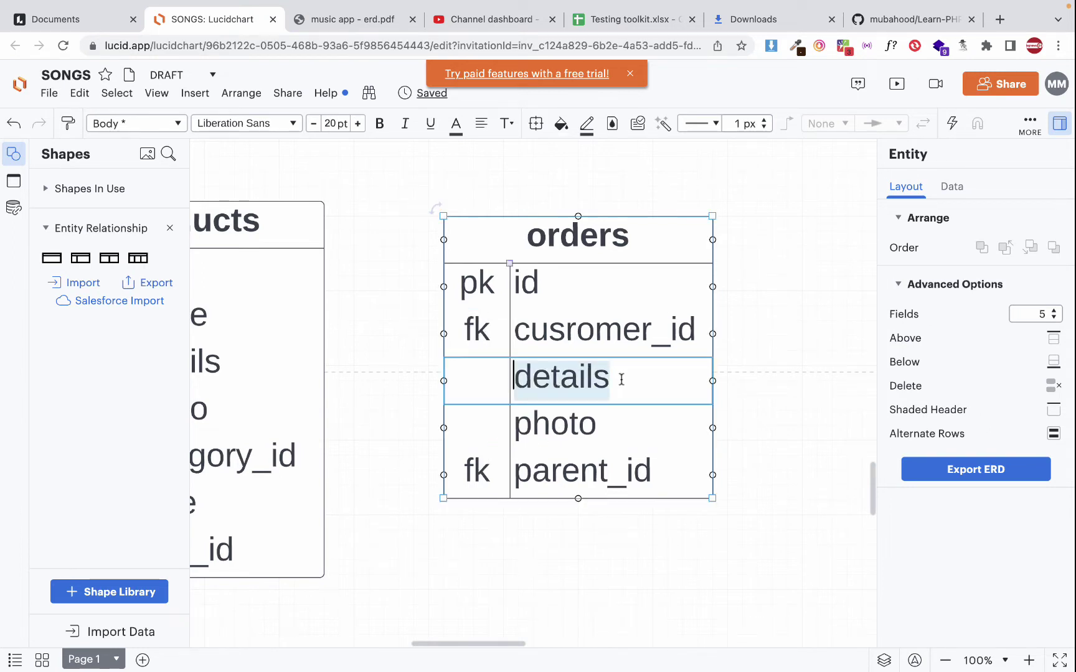
pyautogui.write('totla')
pyautogui.press('BackSpace')
pyautogui.press('BackSpace')
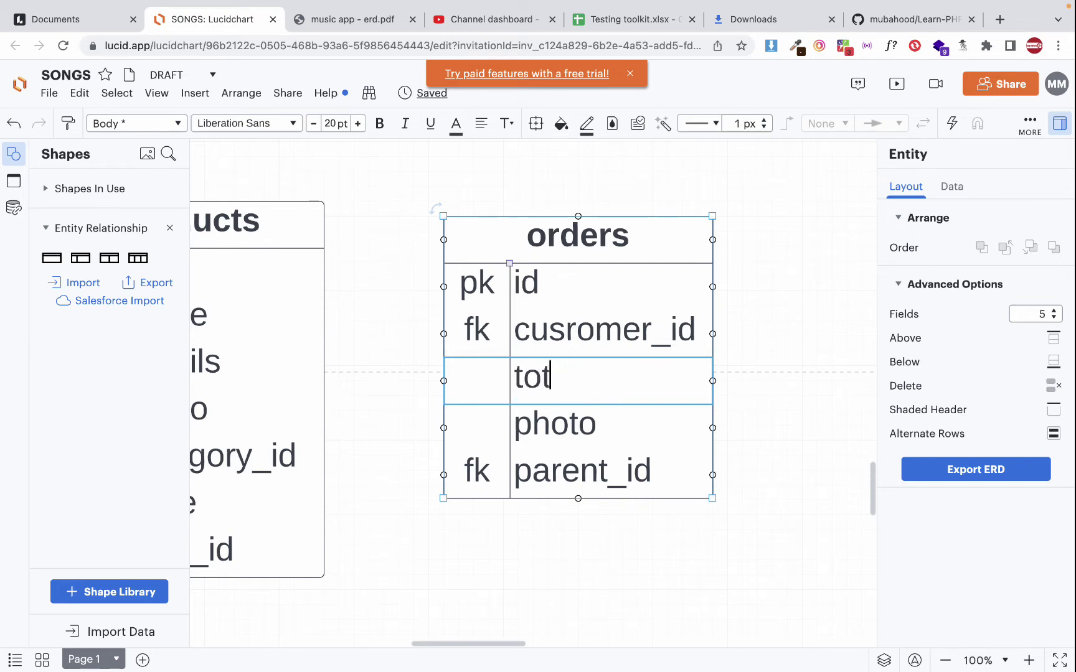
pyautogui.write('al_price')
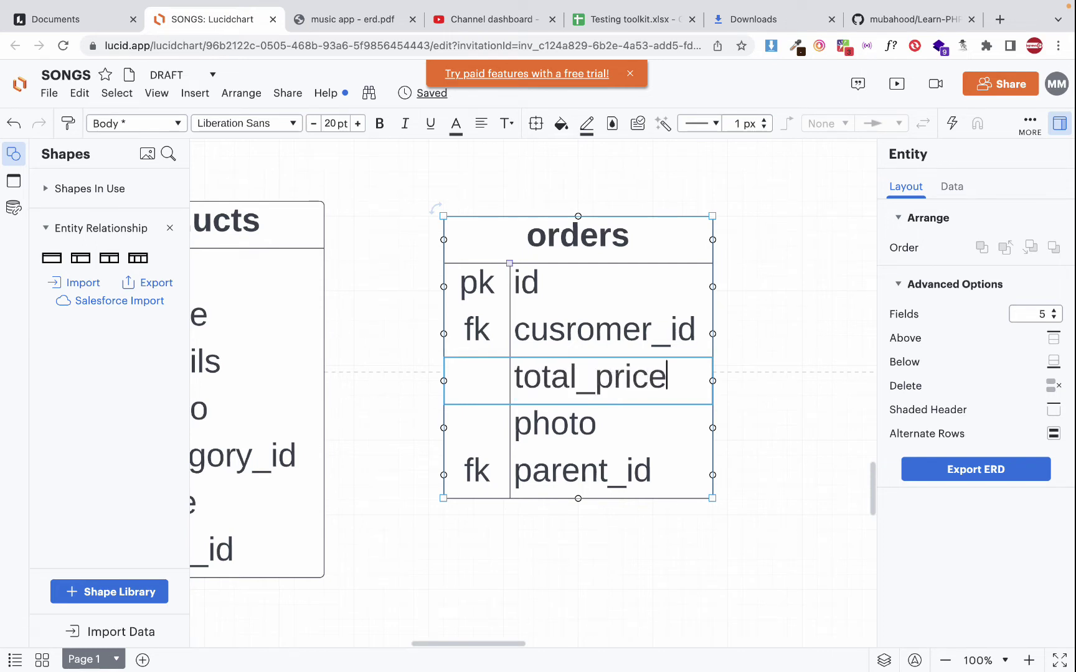
pyautogui.doubleClick(558, 434)
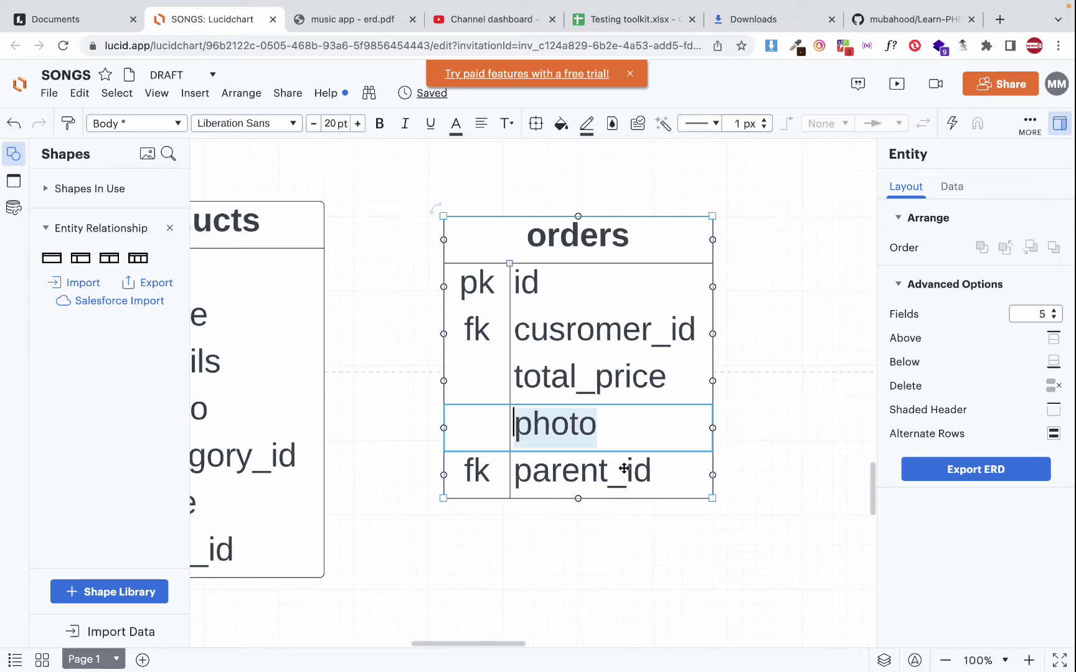
pyautogui.write('addre')
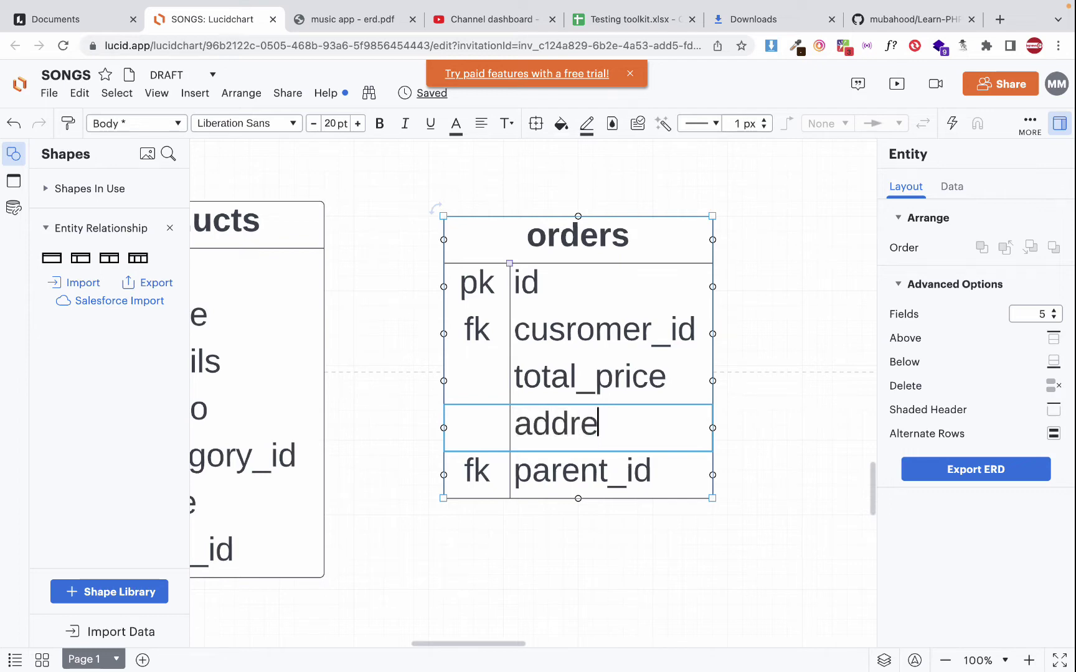
pyautogui.write('ss')
# - Rename the orders table's parent_id field to "note" and clear its fk key
pyautogui.doubleClick(551, 477)
pyautogui.write('note')
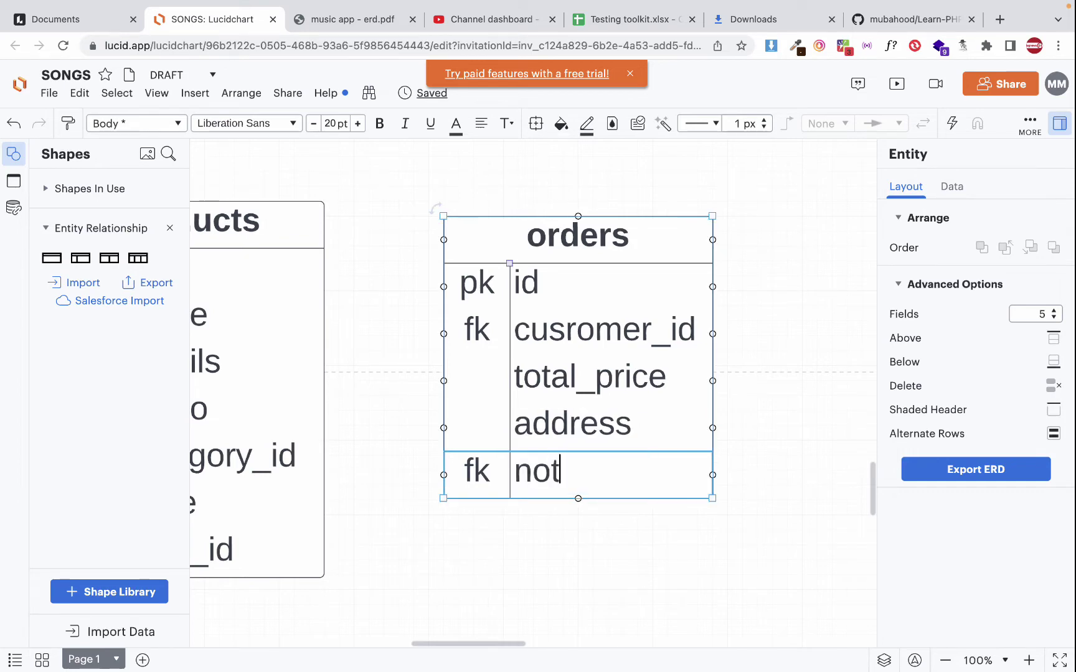
pyautogui.doubleClick(461, 471)
pyautogui.press('BackSpace')
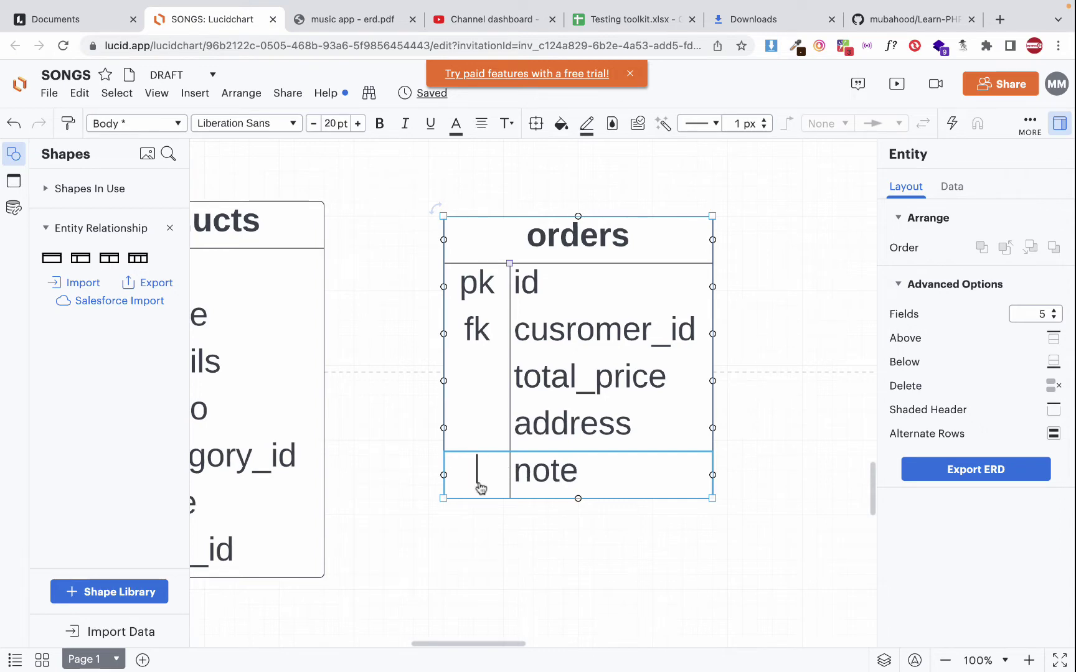
pyautogui.click(479, 524)
pyautogui.click(630, 452)
# - Add a sixth field named "order_status" to the end of the orders table, with its key cell left empty
pyautogui.hscroll(4, 687, 426)
pyautogui.scroll(-2, 687, 425)
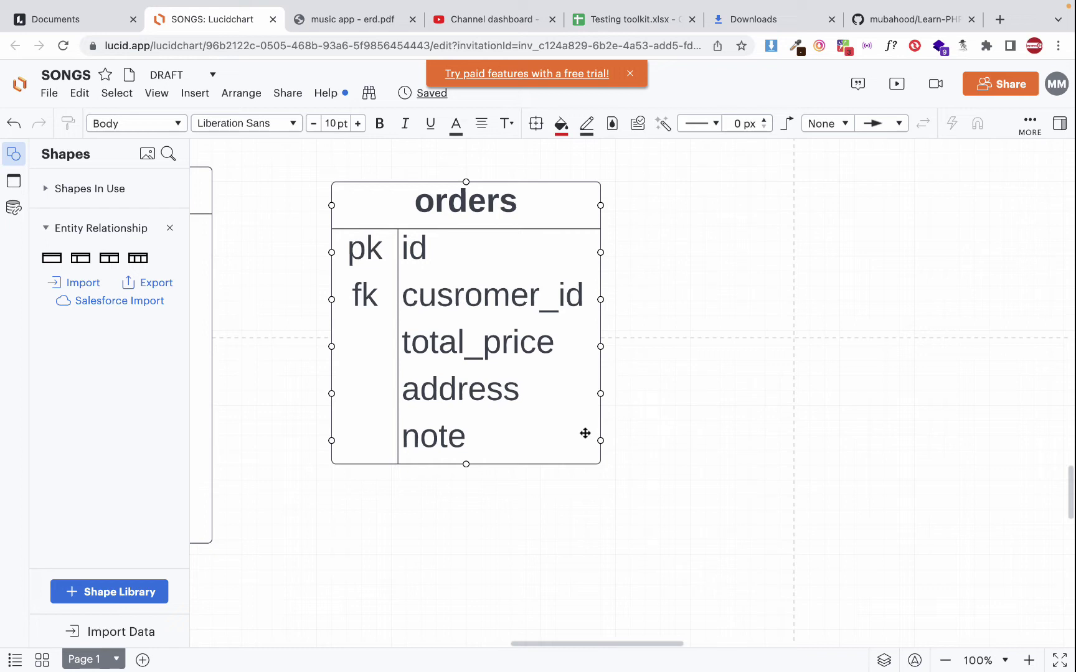
pyautogui.click(486, 449)
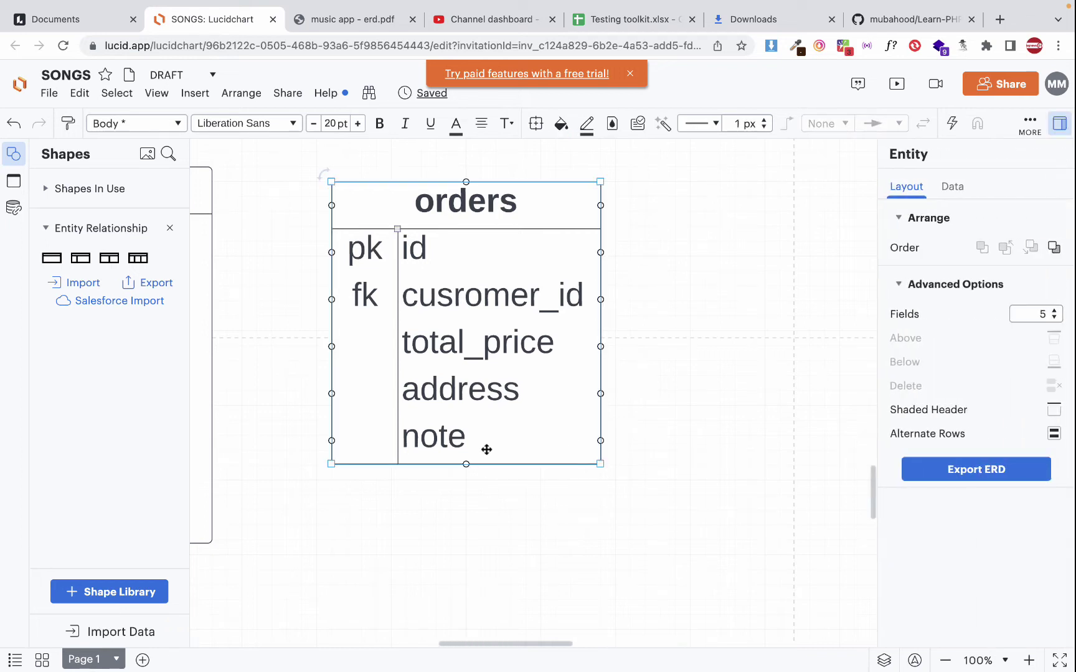
pyautogui.click(1061, 314)
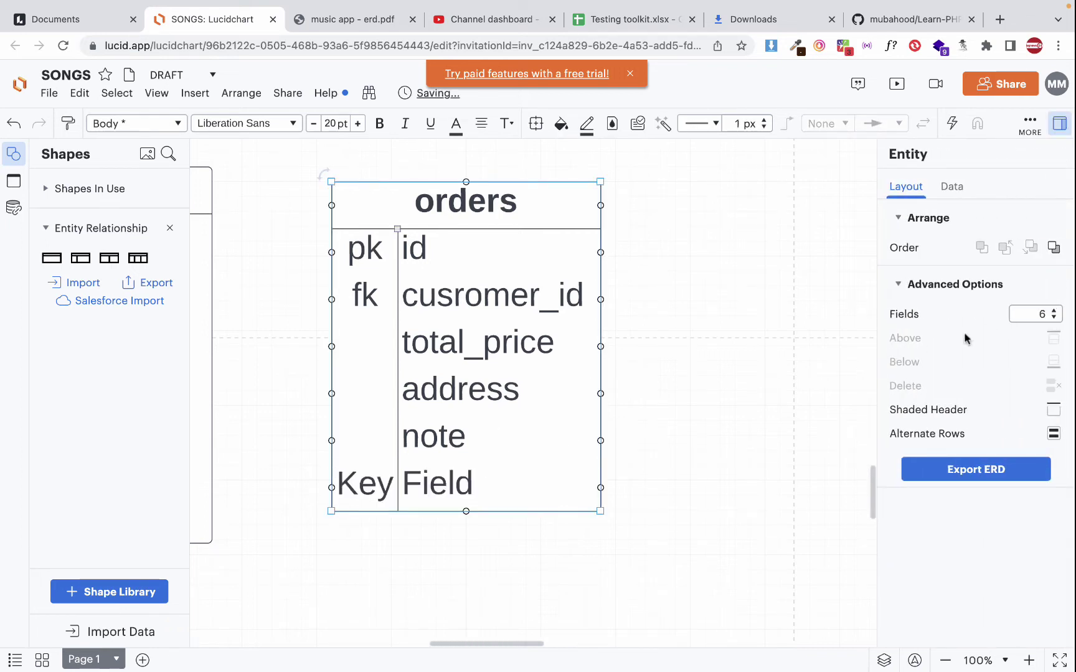
pyautogui.click(348, 495)
pyautogui.doubleClick(349, 494)
pyautogui.press('BackSpace')
pyautogui.press('Tab')
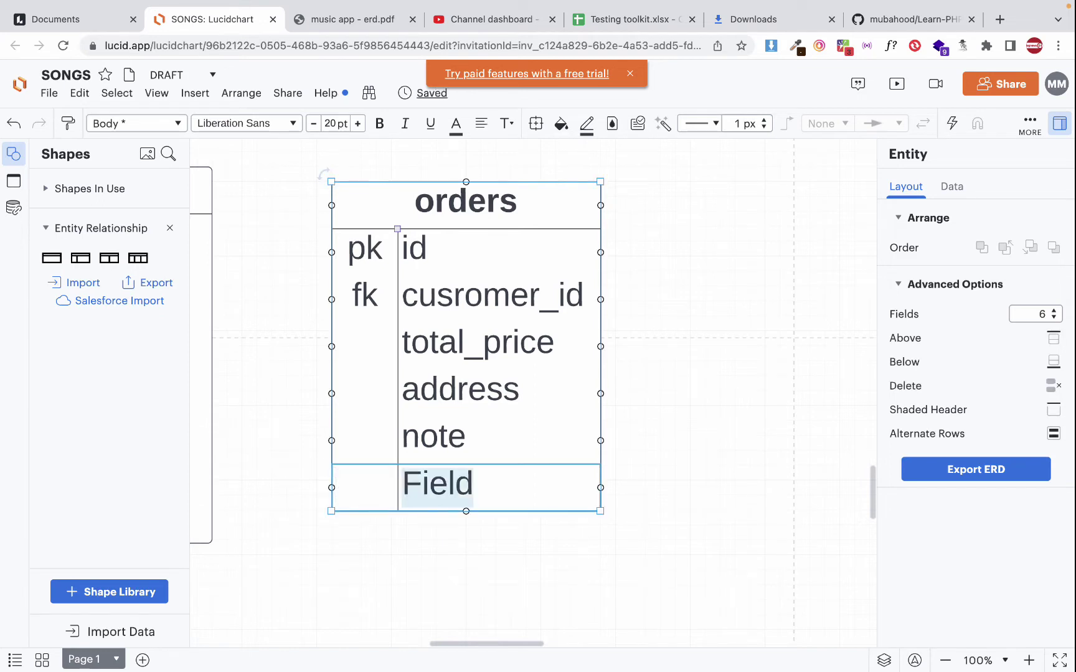
pyautogui.write('or')
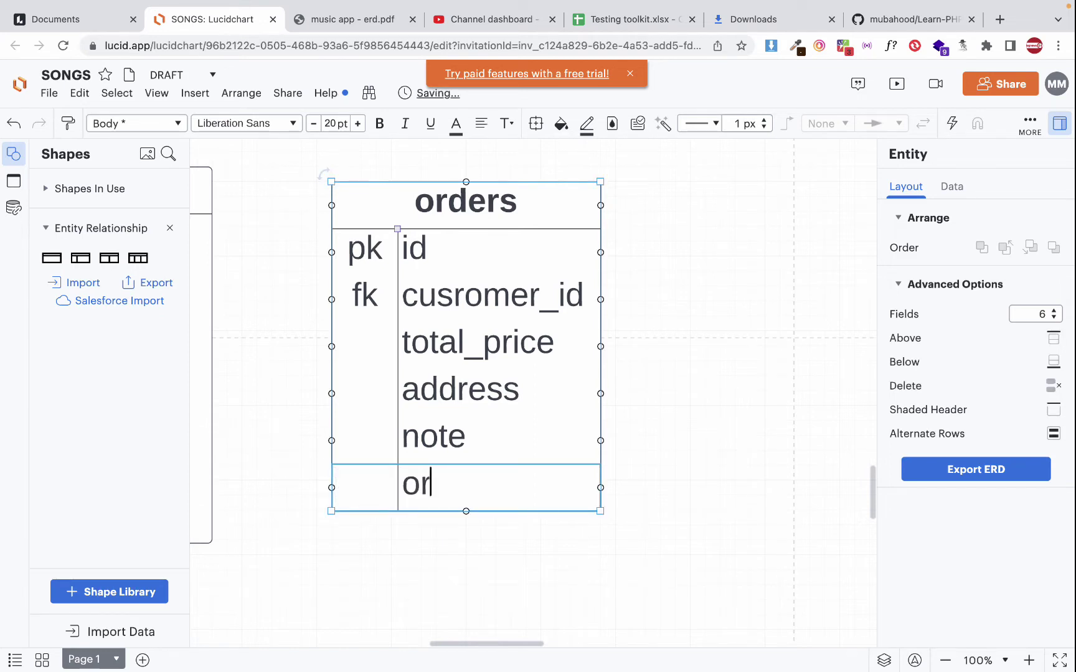
pyautogui.write('der_stati')
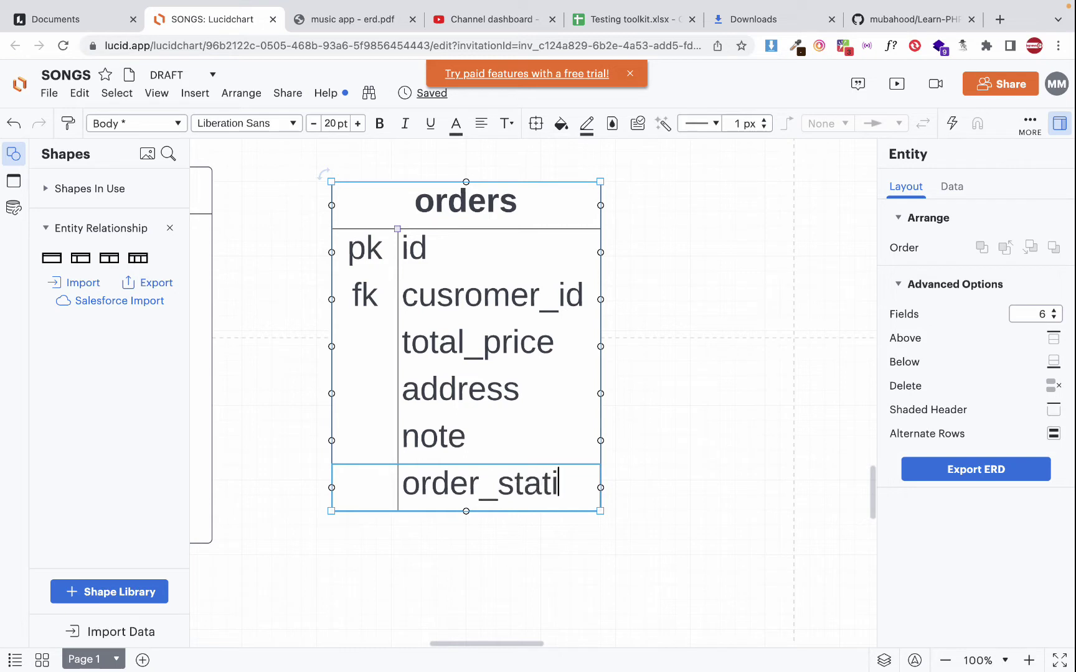
pyautogui.press('BackSpace')
pyautogui.write('us')
pyautogui.click(464, 579)
# - Look over the full field list of the orders table
pyautogui.click(439, 487)
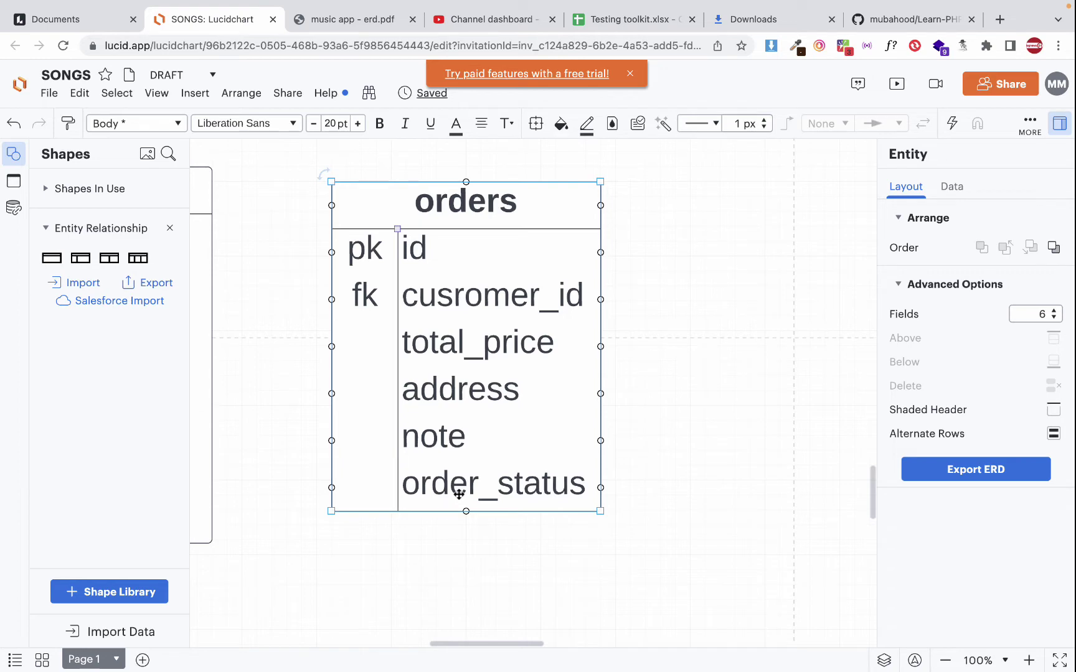
pyautogui.scroll(-1, 459, 494)
pyautogui.hscroll(2, 459, 494)
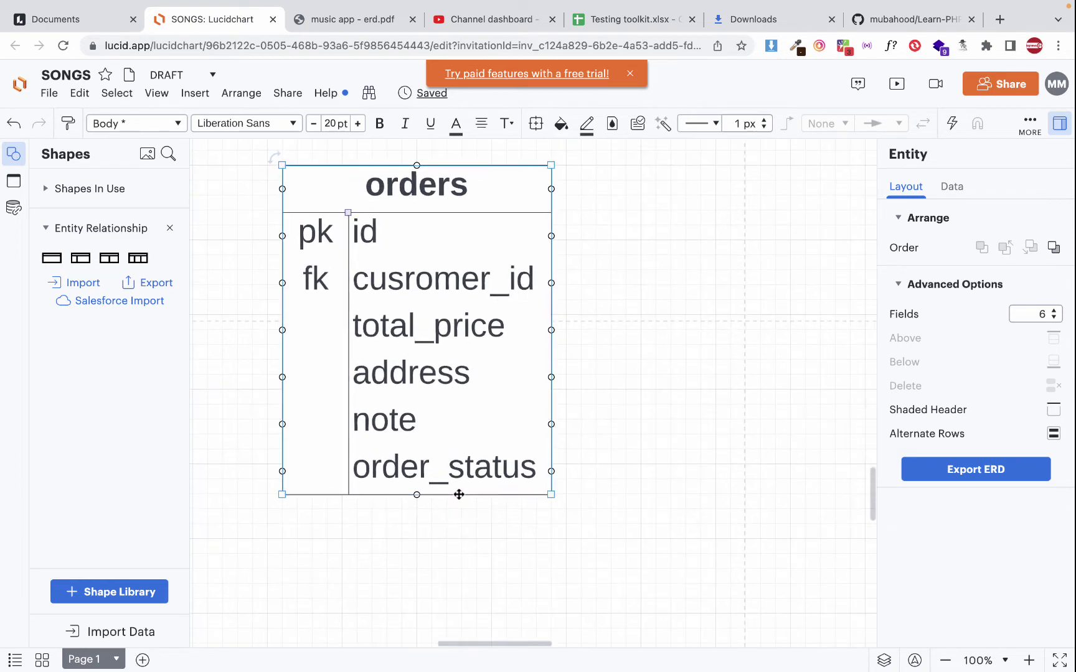
pyautogui.scroll(3, 459, 494)
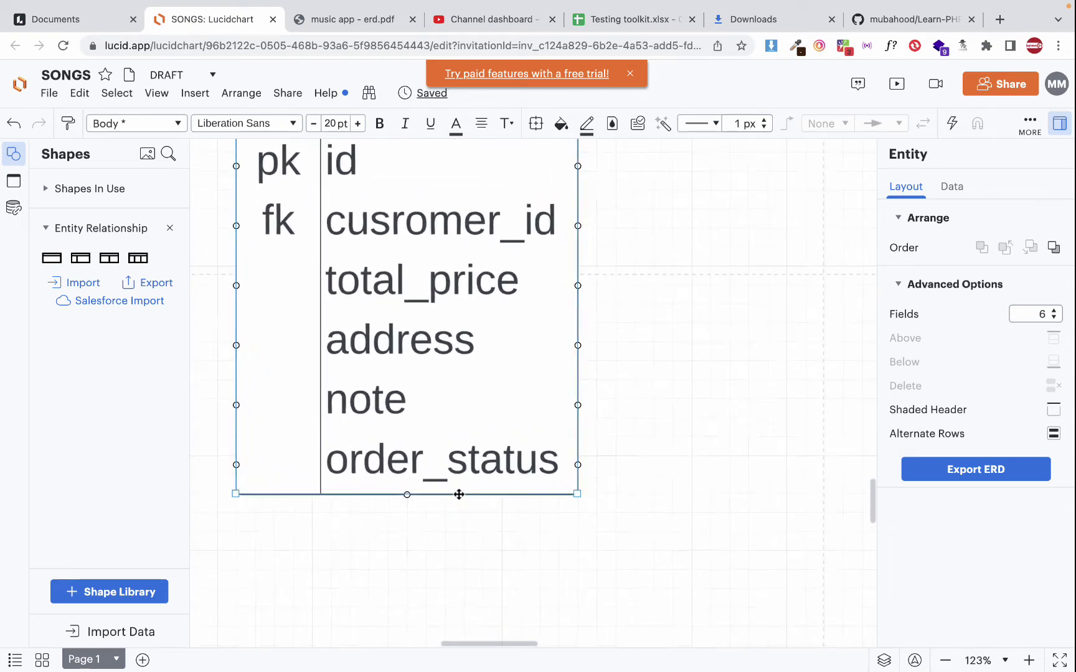
pyautogui.scroll(2, 459, 494)
pyautogui.click(456, 495)
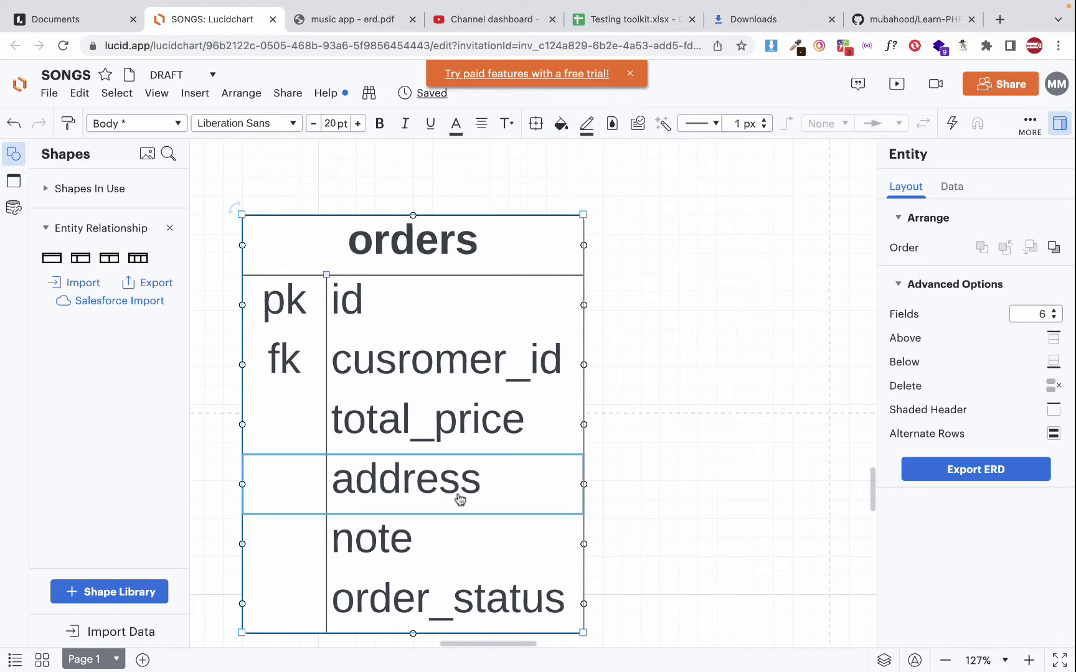
pyautogui.click(619, 464)
pyautogui.scroll(-1, 620, 464)
pyautogui.hscroll(-1, 619, 464)
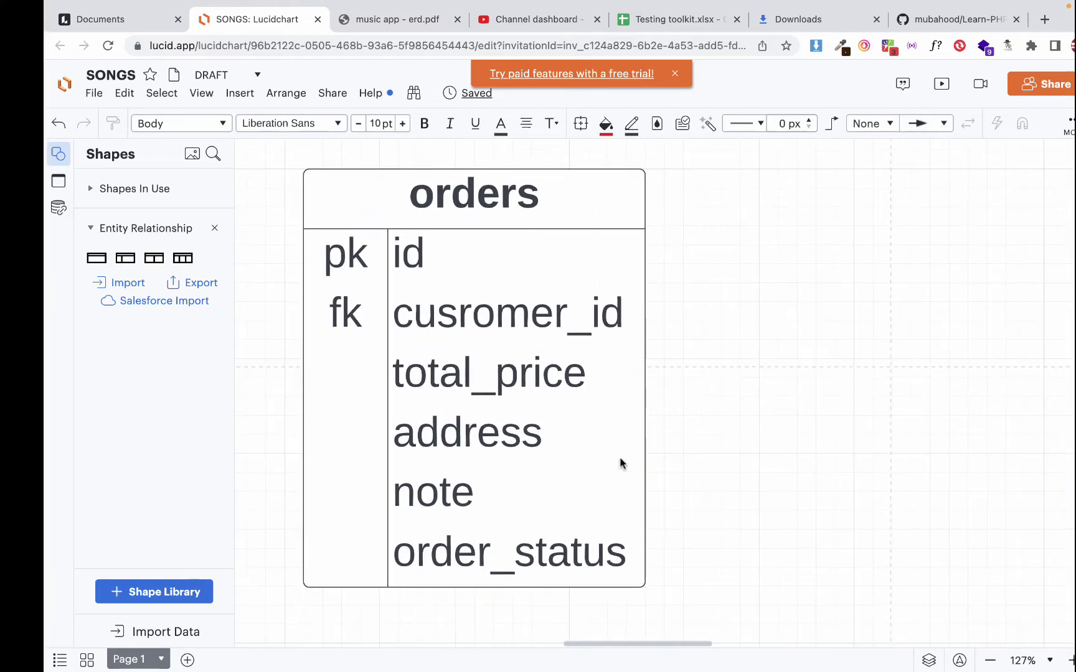
# - Check the Ecommerce App note for the entity that follows orders and return to the diagram
pyautogui.hotkey('ctrl', 'Left')
pyautogui.click(441, 391)
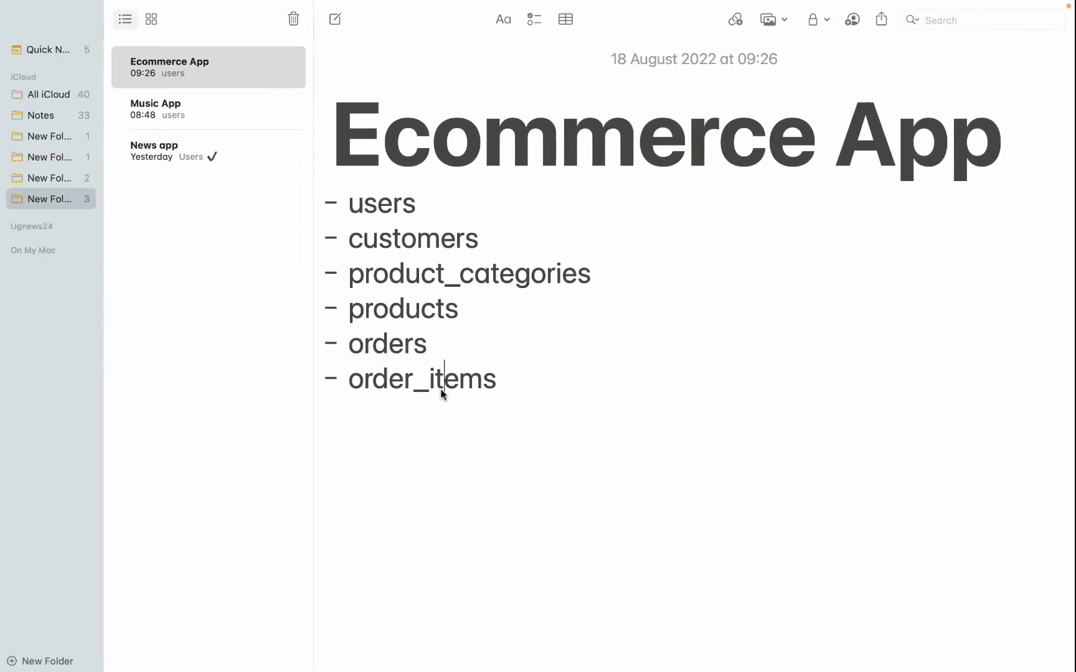
pyautogui.doubleClick(441, 391)
pyautogui.hotkey('ctrl', 'Right')
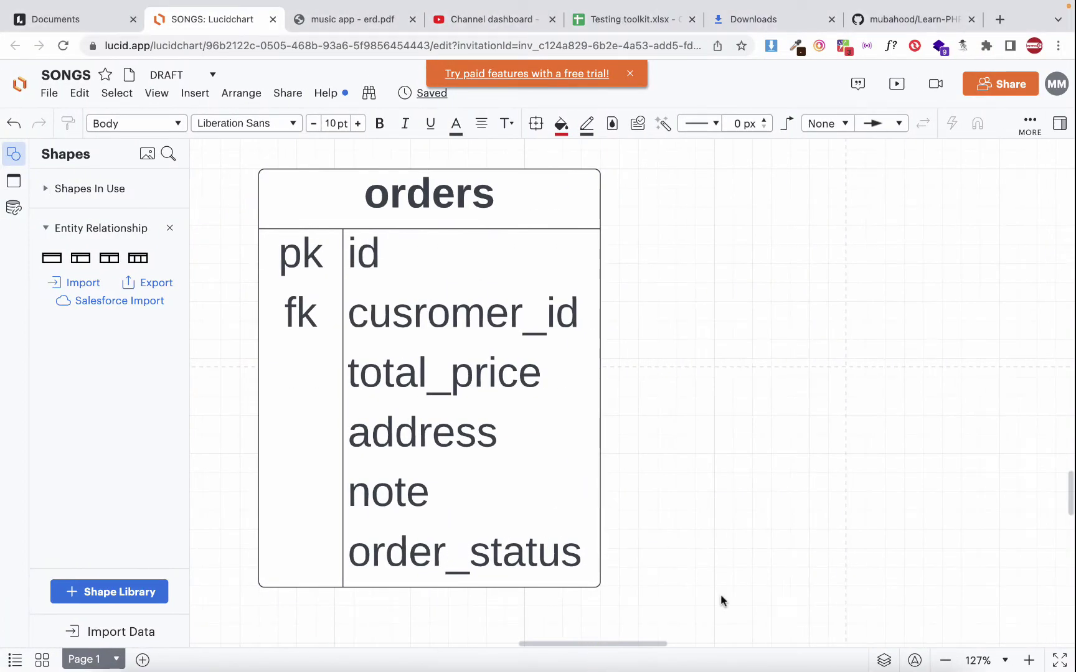
# - Copy the orders table and paste a duplicate onto the canvas
pyautogui.click(588, 442)
pyautogui.click(493, 205)
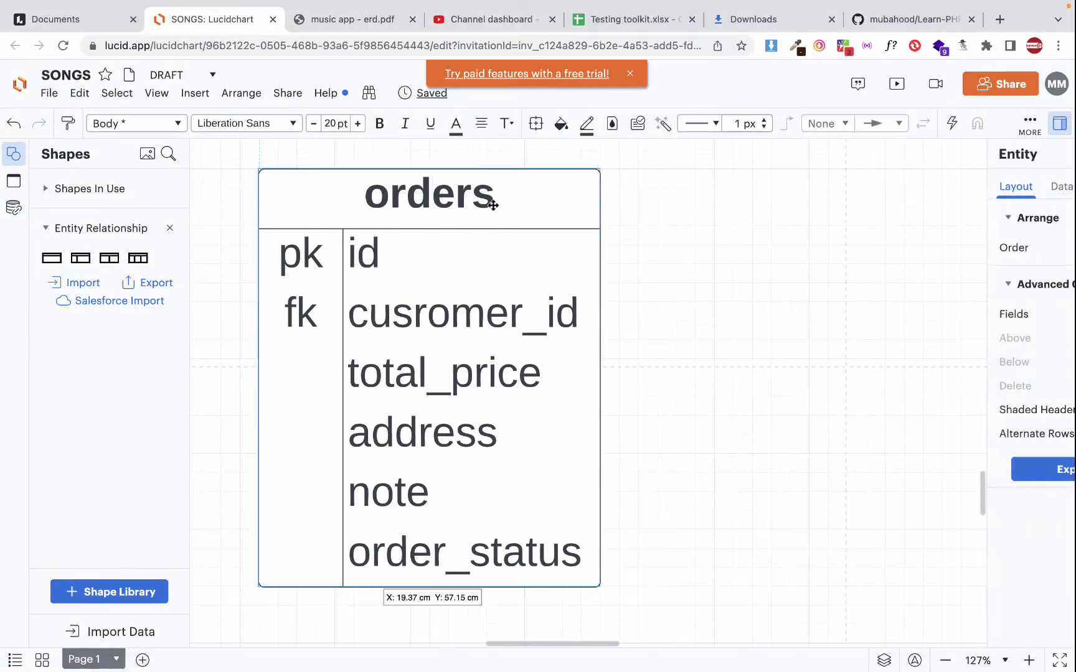
pyautogui.hotkey('ctrl', 'c')
pyautogui.click(706, 368)
pyautogui.hotkey('ctrl', 'v')
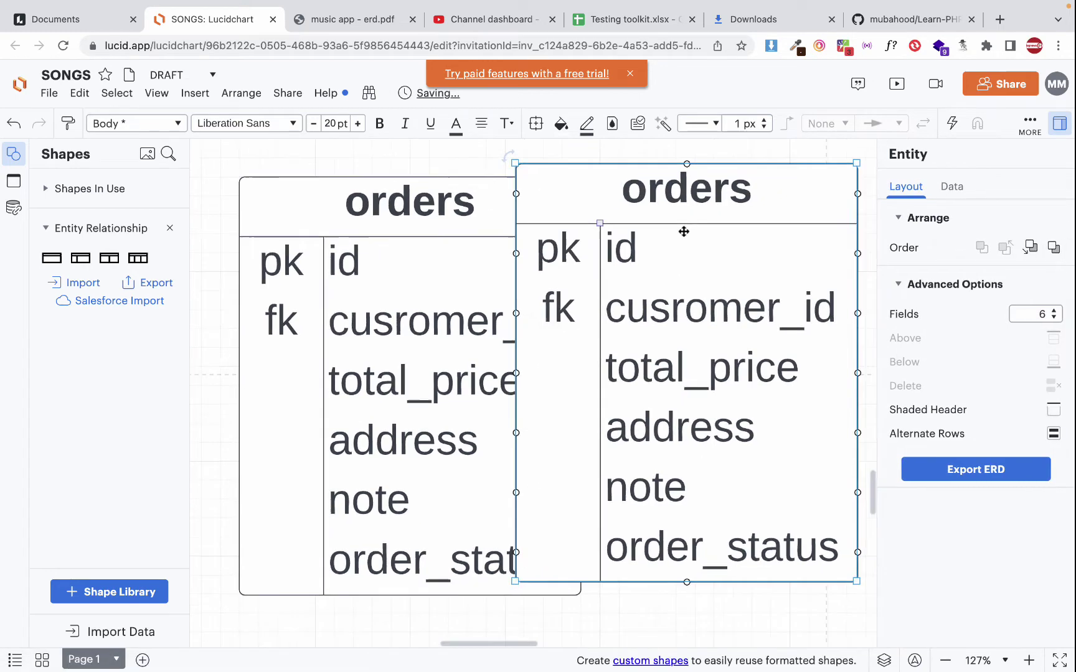
# - Move the duplicated orders table clear of the original so the two stand side by side
pyautogui.hscroll(5, 683, 231)
pyautogui.moveTo(648, 232); pyautogui.dragTo(782, 239)
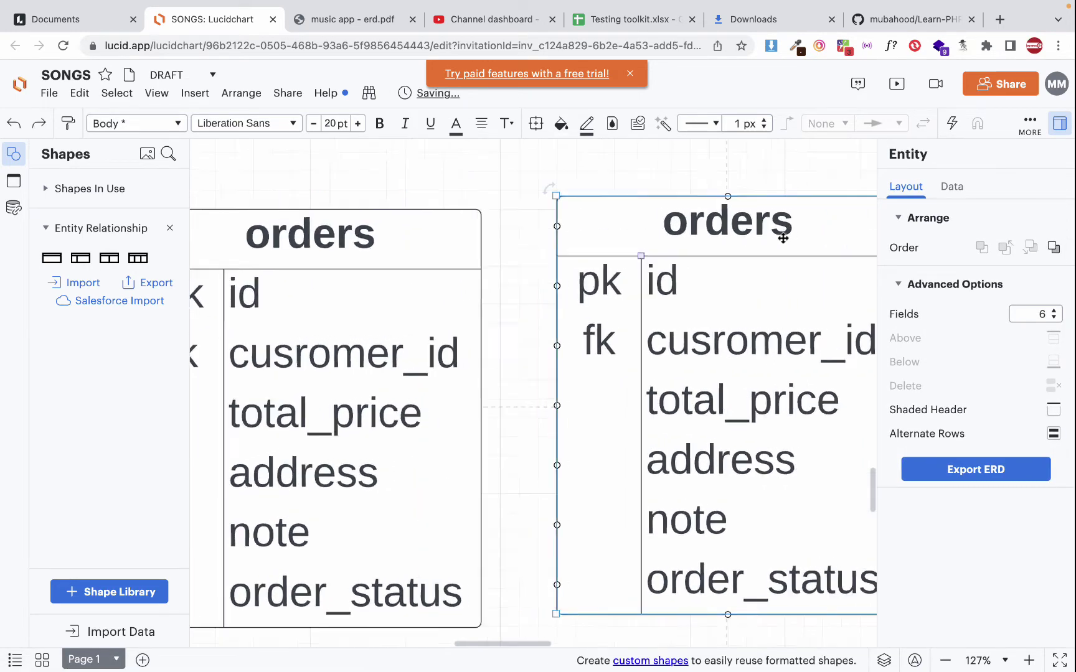
pyautogui.hscroll(5, 783, 238)
# - Rename the foreign key field in the duplicated orders table as "order_id"
pyautogui.doubleClick(571, 250)
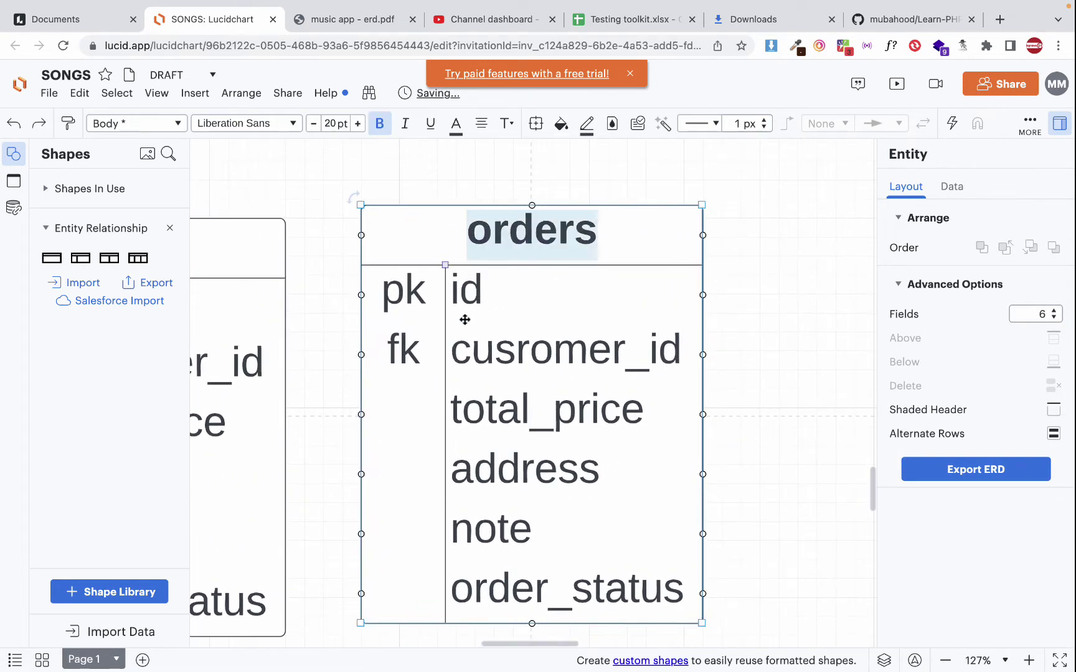
pyautogui.doubleClick(481, 351)
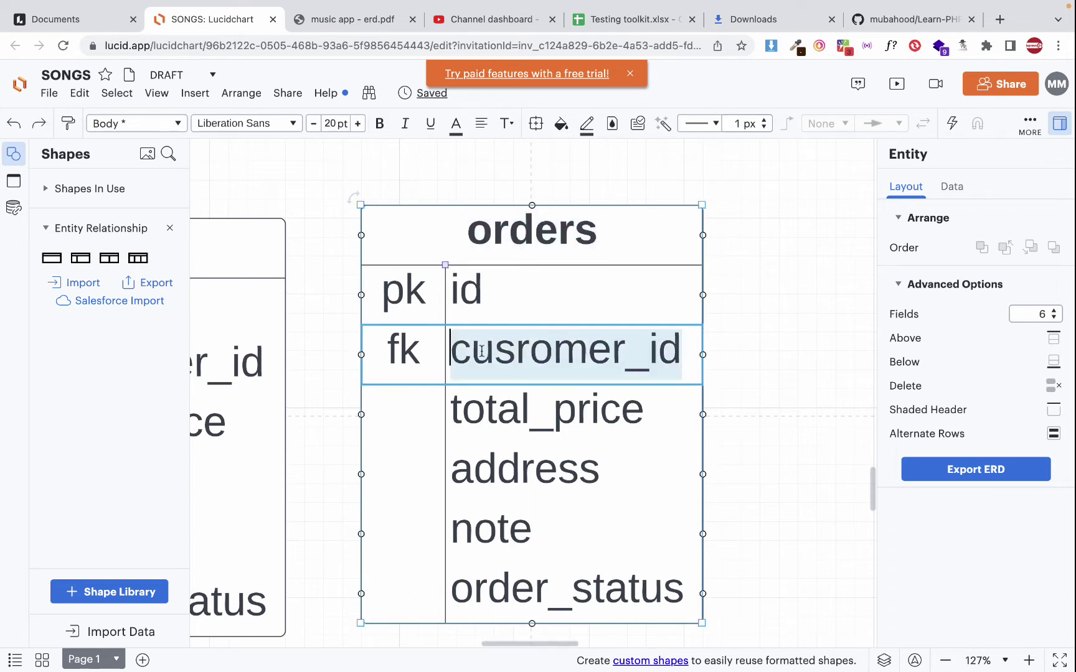
pyautogui.click(481, 351)
pyautogui.doubleClick(481, 350)
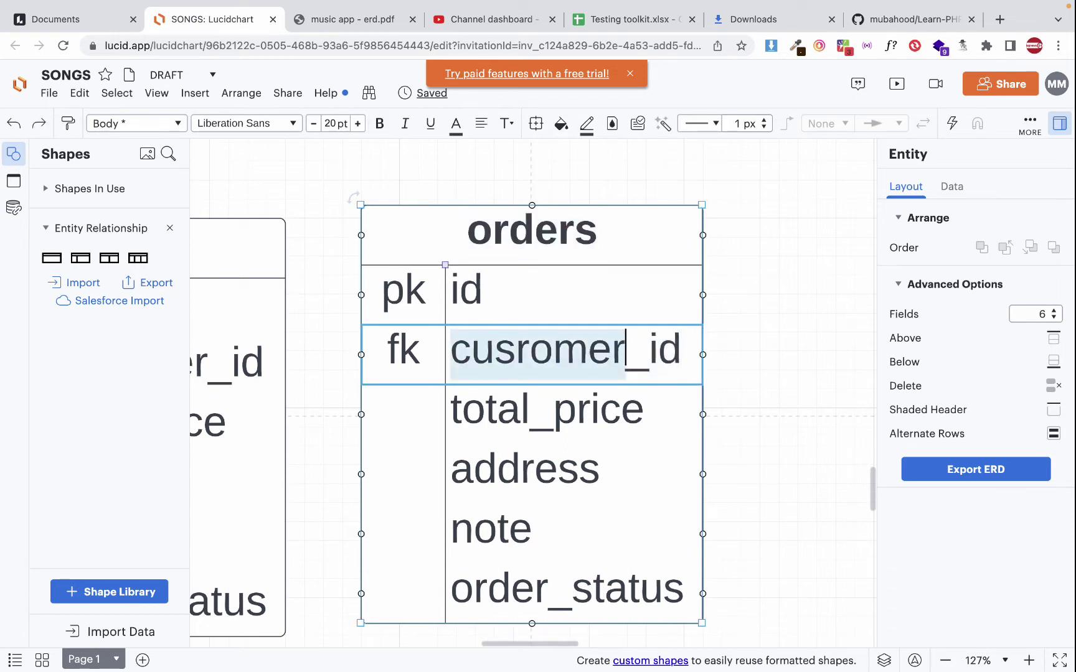
pyautogui.hotkey('shift', 'End')
pyautogui.write('o')
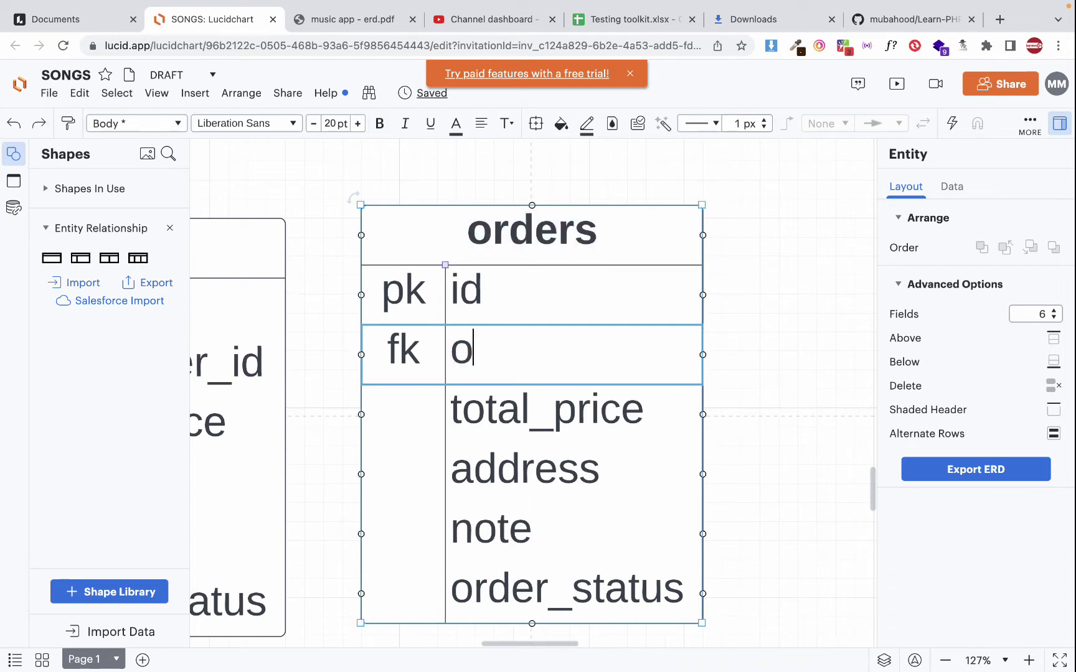
pyautogui.write('rder_id')
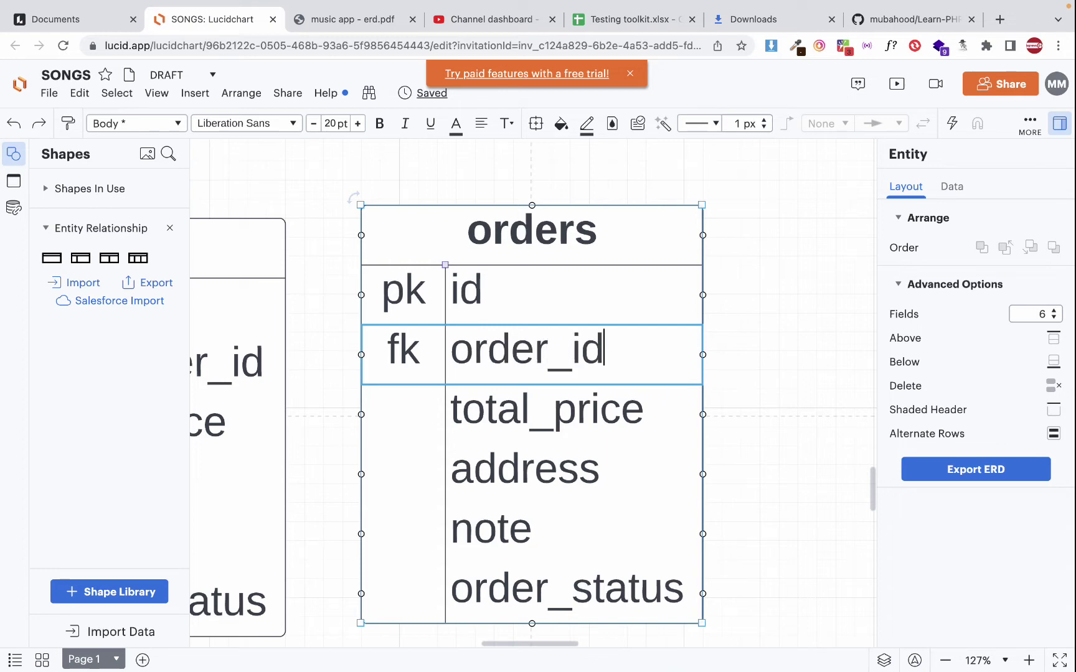
# - Rename the duplicated orders table as "order_items"
pyautogui.hscroll(-5, 428, 415)
pyautogui.scroll(-2, 428, 415)
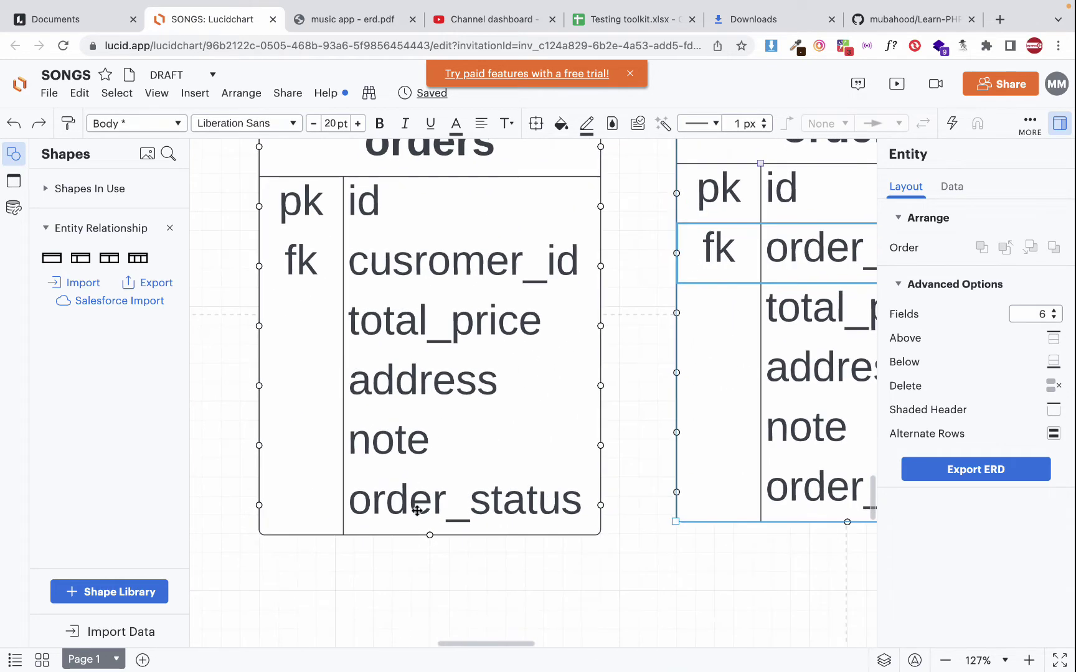
pyautogui.click(417, 511)
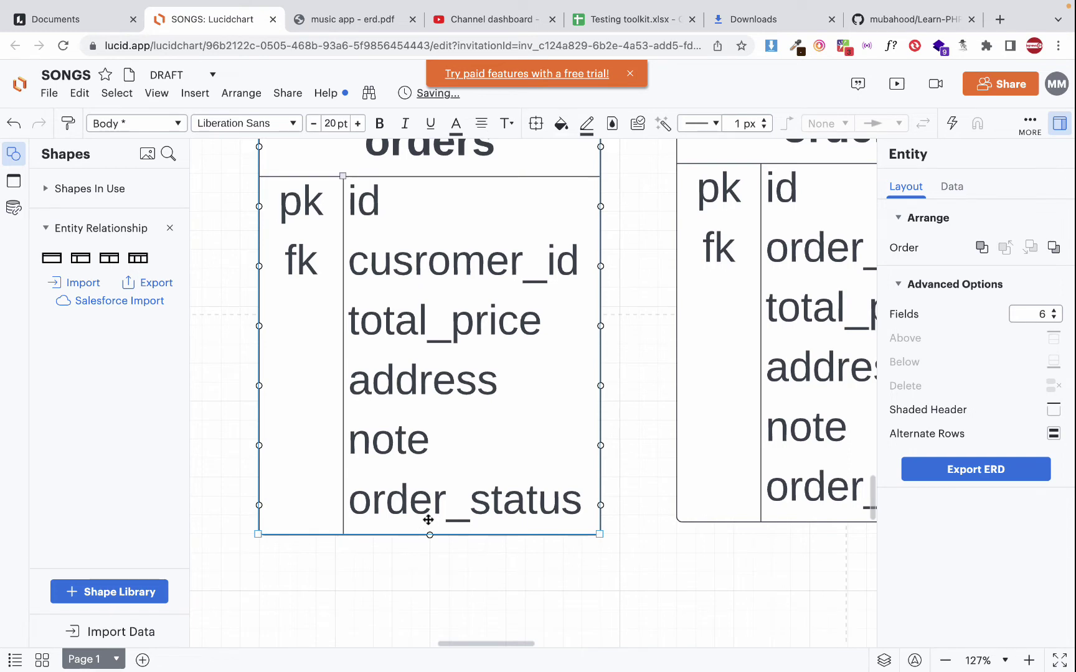
pyautogui.hscroll(5, 428, 520)
pyautogui.scroll(3, 428, 519)
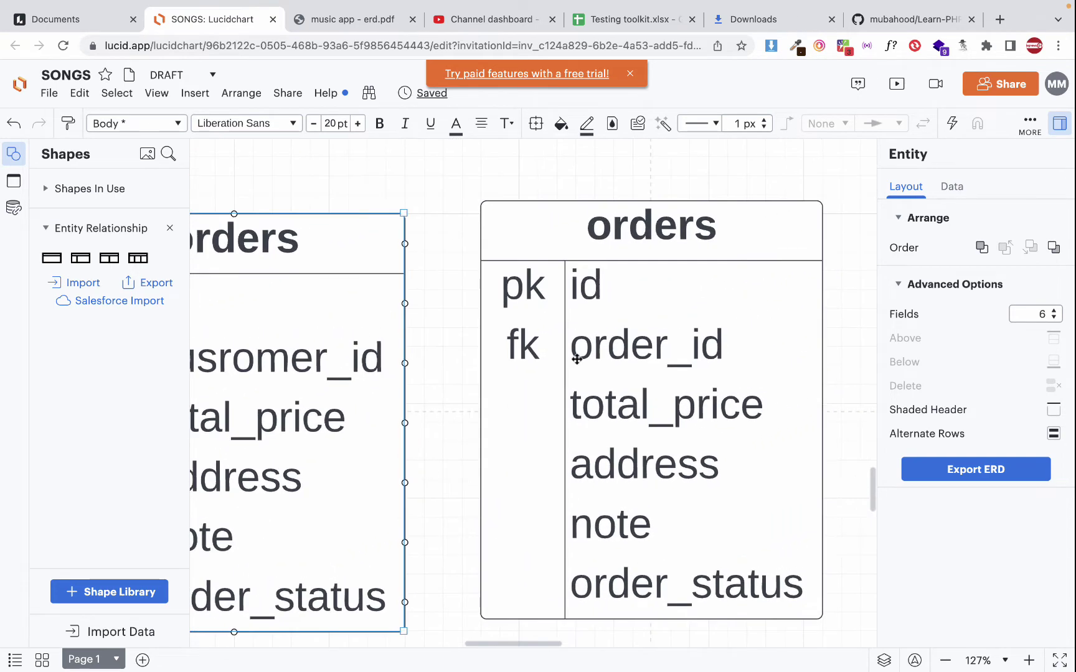
pyautogui.click(737, 244)
pyautogui.doubleClick(709, 220)
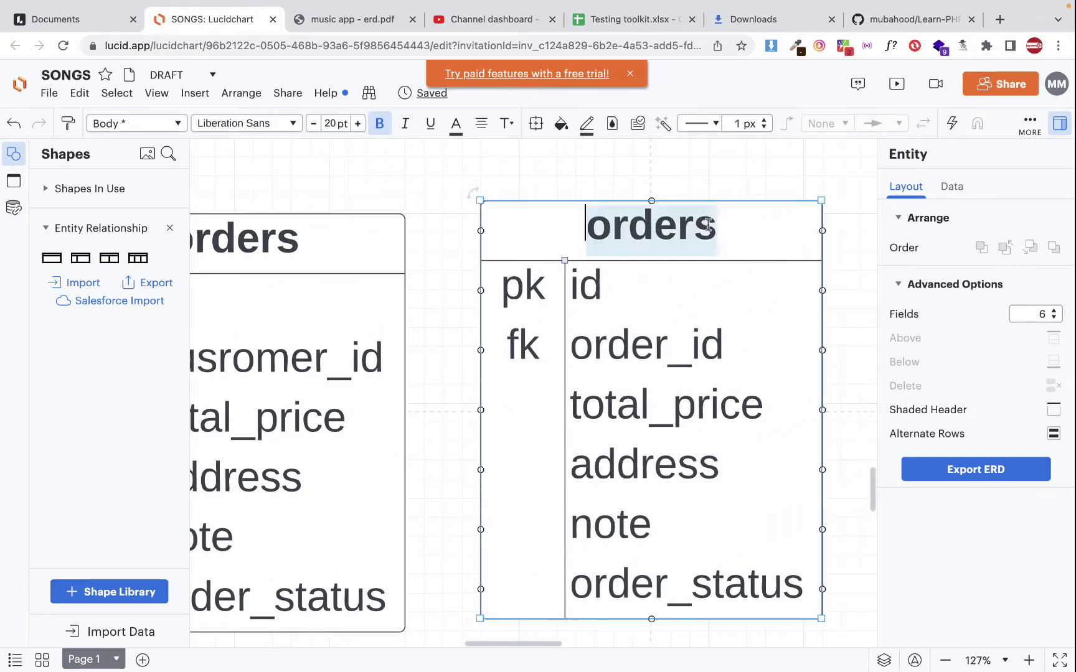
pyautogui.write('order_items')
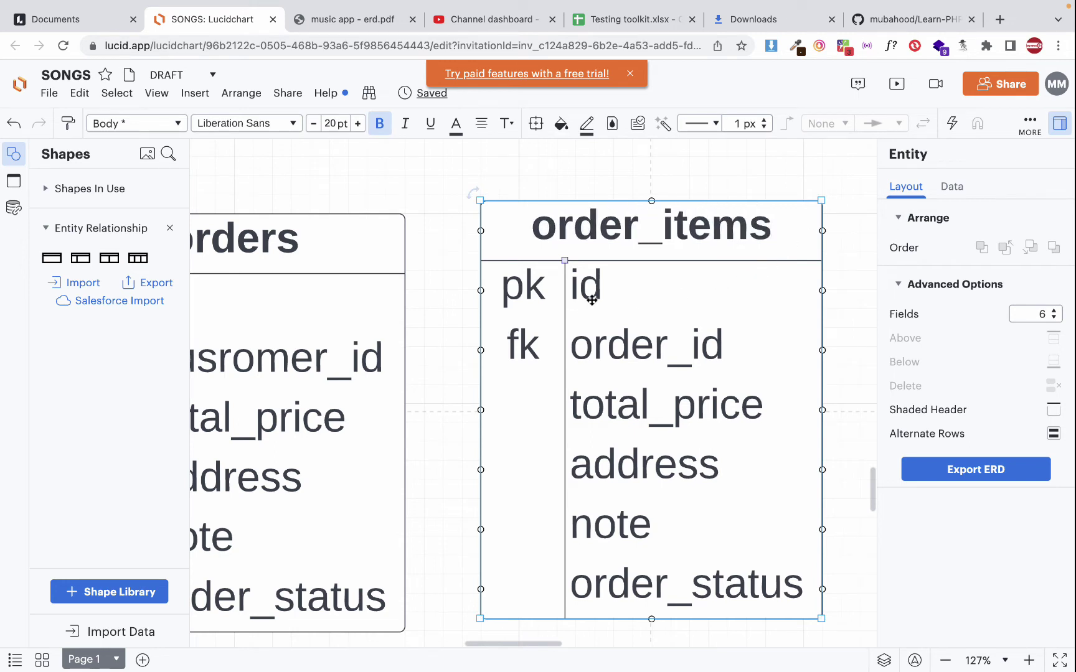
# - Move the order_items table farther away from the orders table
pyautogui.hscroll(3, 588, 295)
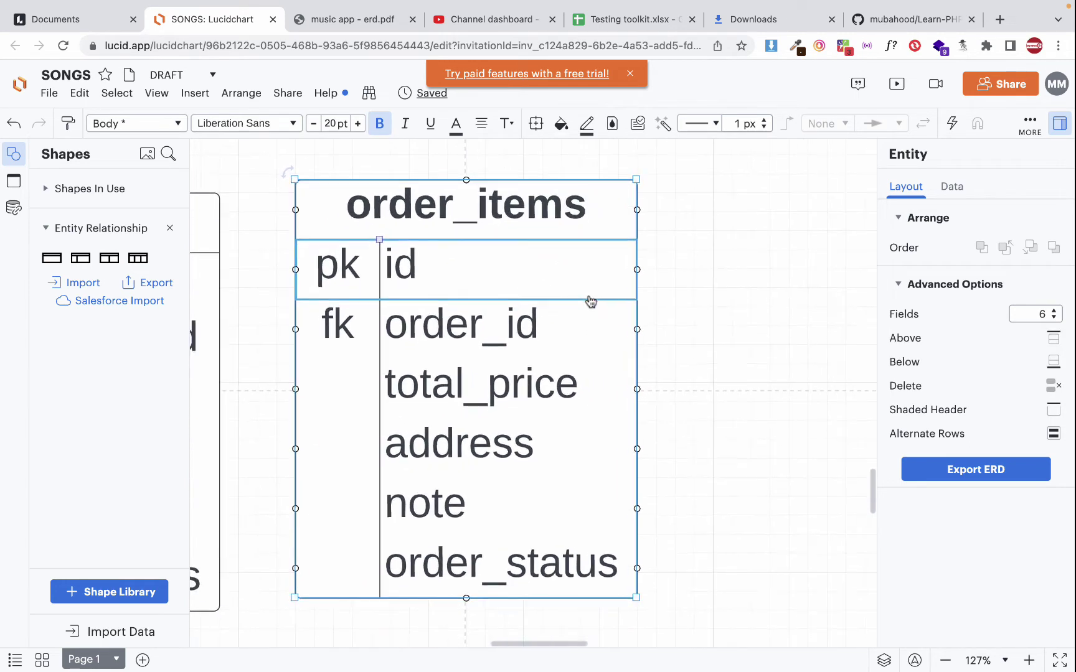
pyautogui.hscroll(-2, 579, 300)
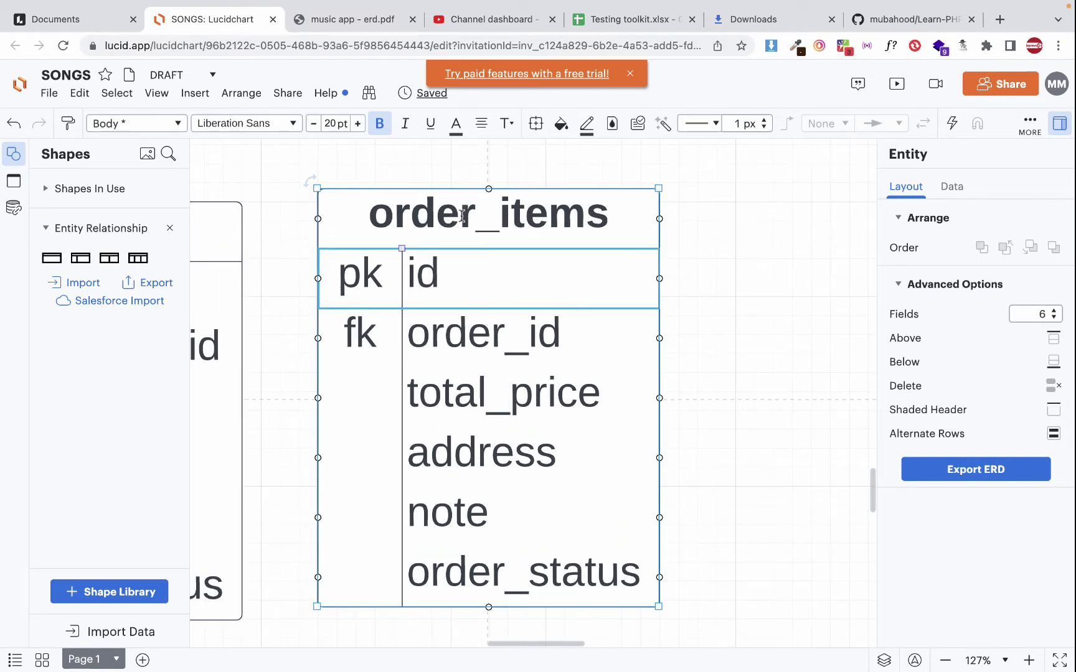
pyautogui.click(761, 305)
pyautogui.moveTo(487, 321); pyautogui.dragTo(605, 319)
pyautogui.hscroll(5, 606, 319)
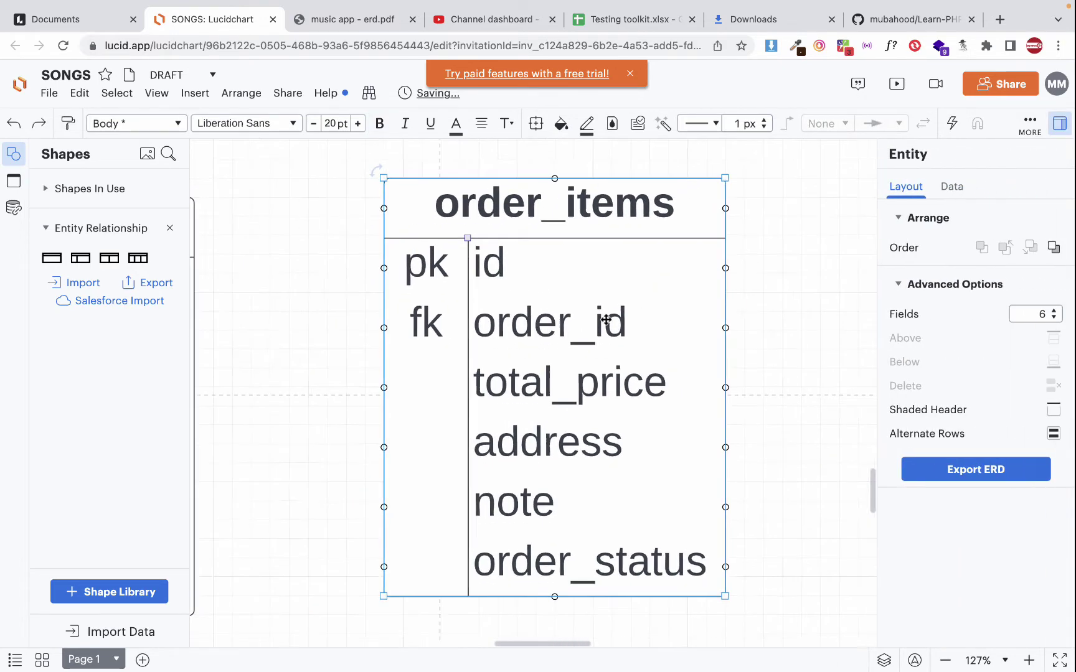
# - Mark the third field of the order_items table, total_price, with the key "fk"
pyautogui.doubleClick(525, 313)
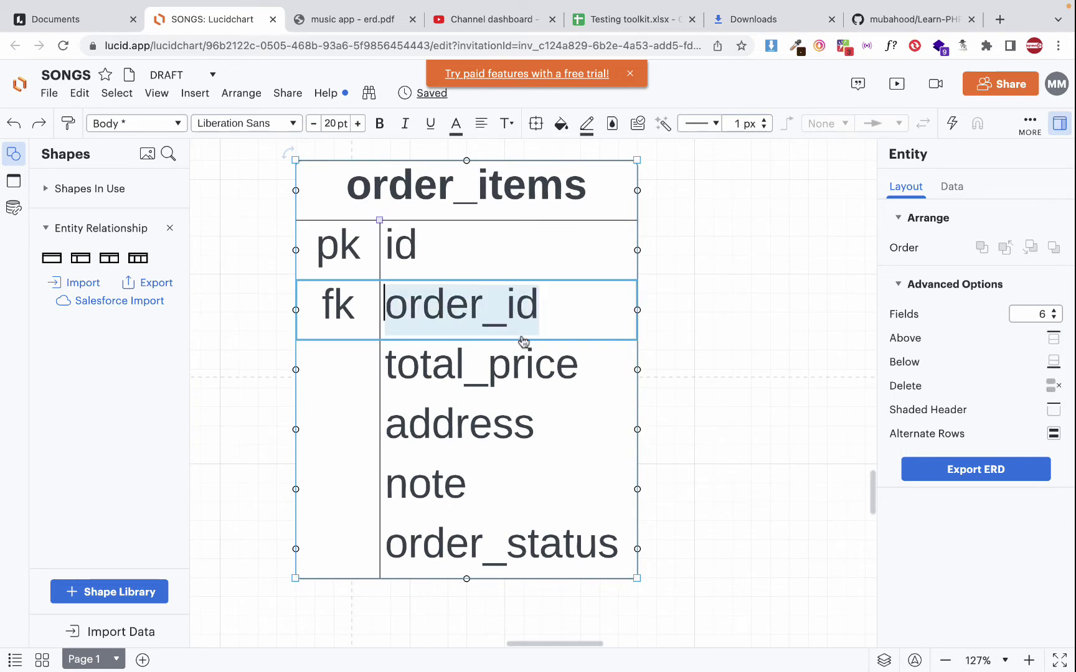
pyautogui.hscroll(-9, 312, 312)
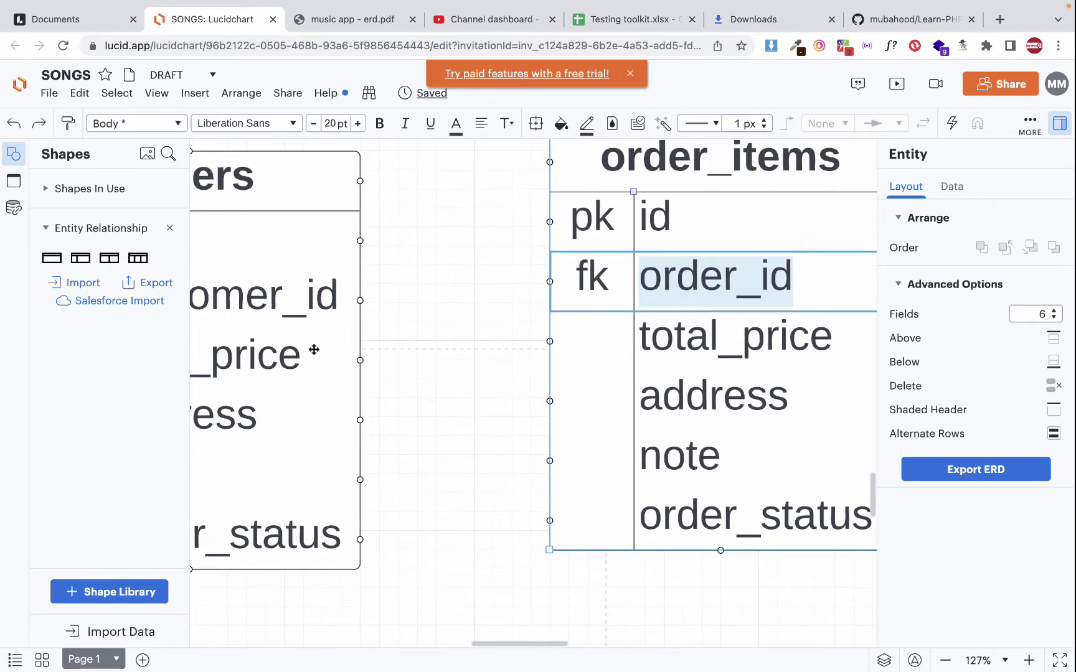
pyautogui.hscroll(5, 314, 350)
pyautogui.scroll(-1, 449, 389)
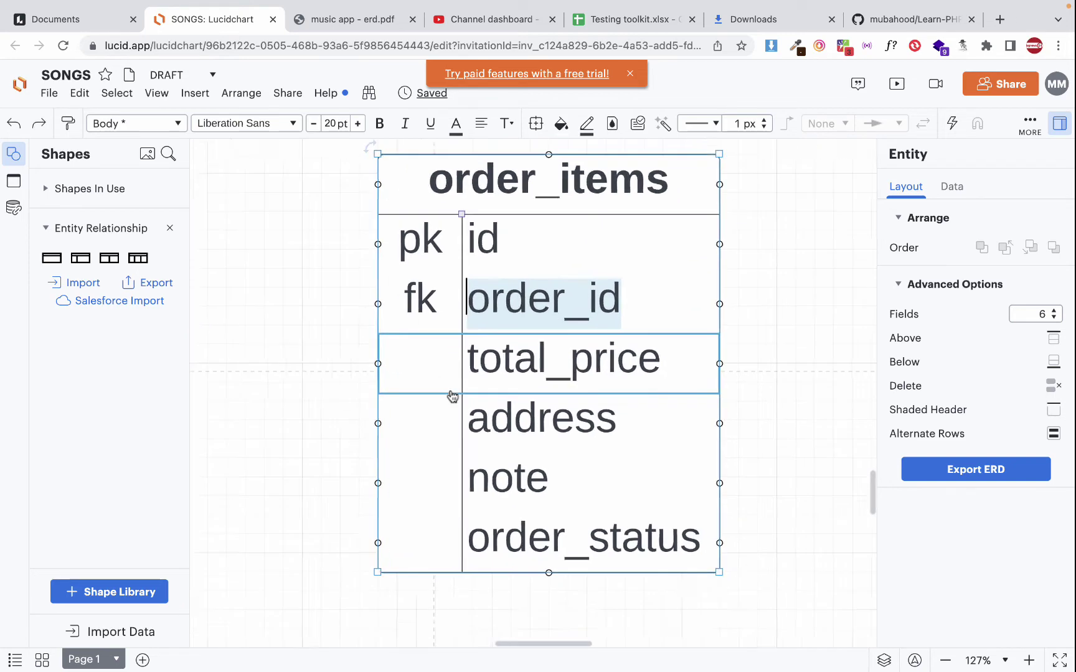
pyautogui.hscroll(2, 452, 396)
pyautogui.scroll(-2, 452, 396)
pyautogui.scroll(1, 452, 396)
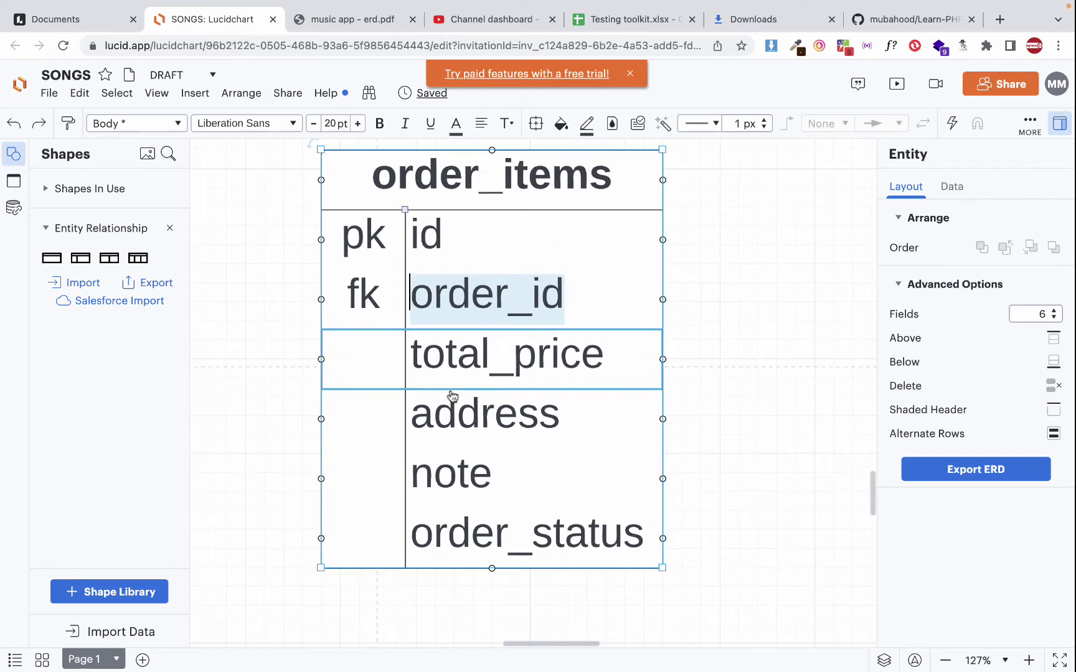
pyautogui.click(385, 367)
pyautogui.write('fk')
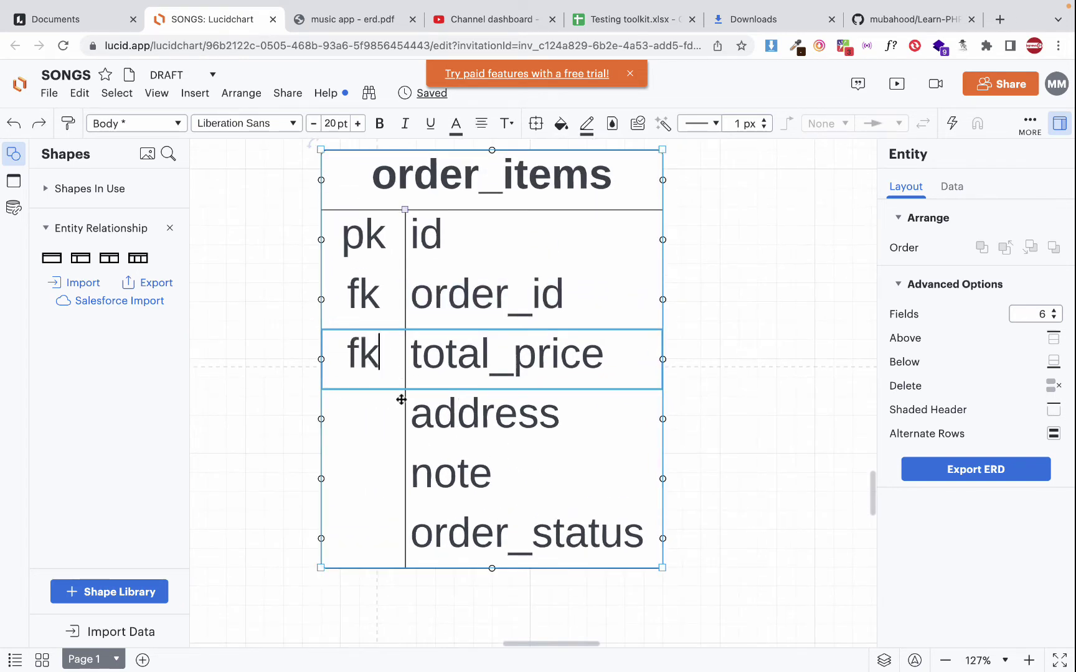
# - Rename the order_items table's third field as "product"
pyautogui.doubleClick(466, 377)
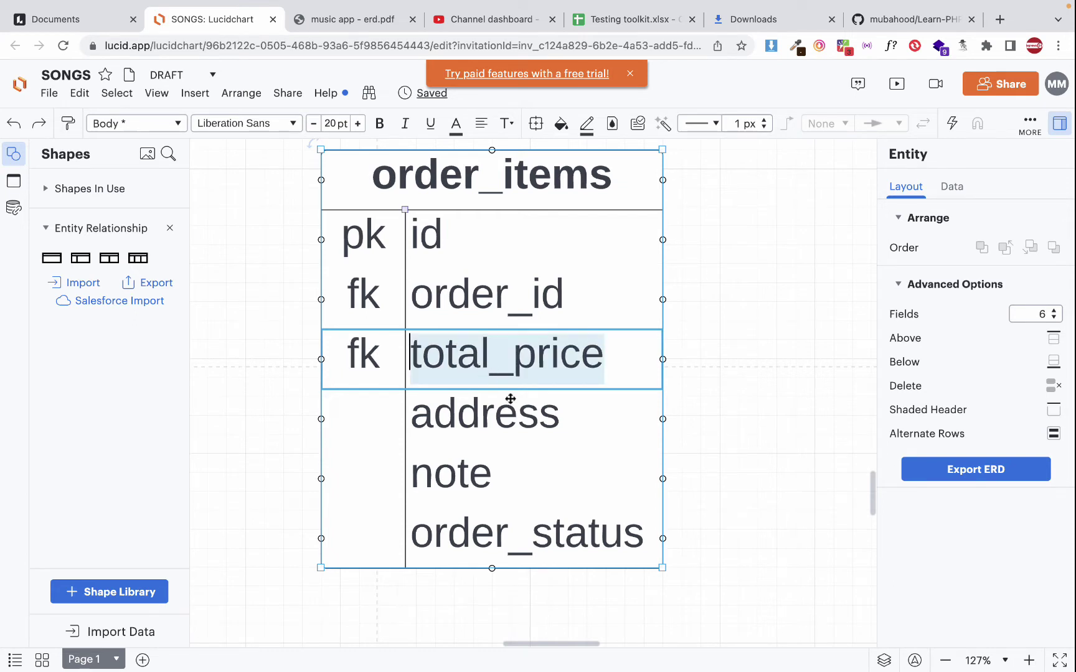
pyautogui.write('rpd')
pyautogui.press('BackSpace')
pyautogui.press('BackSpace')
pyautogui.write('o')
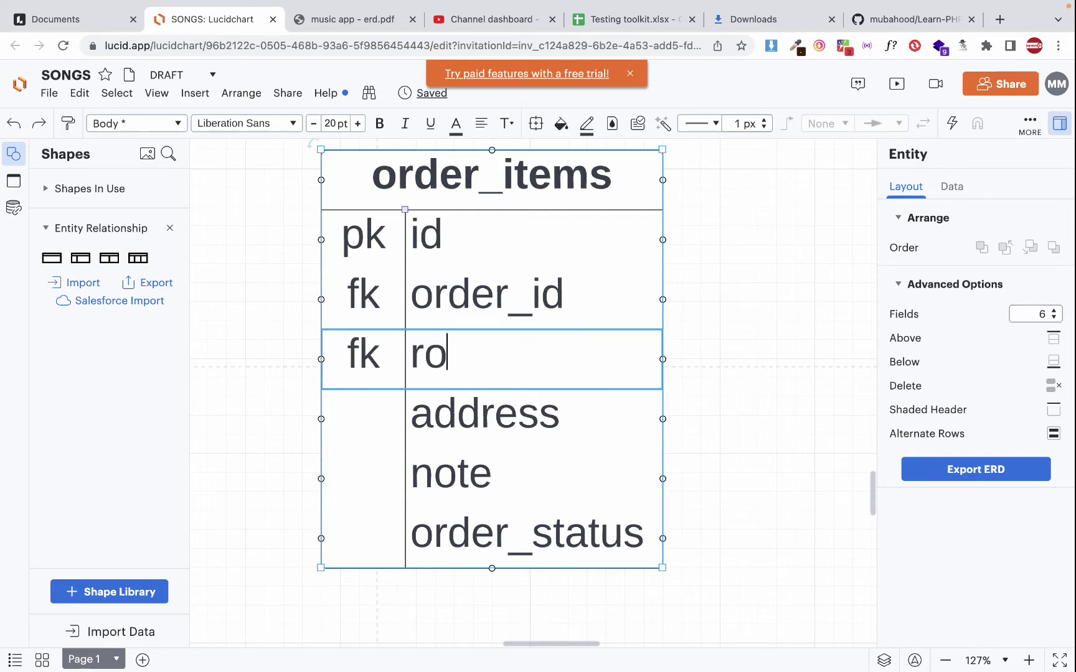
pyautogui.press('BackSpace')
pyautogui.press('BackSpace')
pyautogui.write('prod')
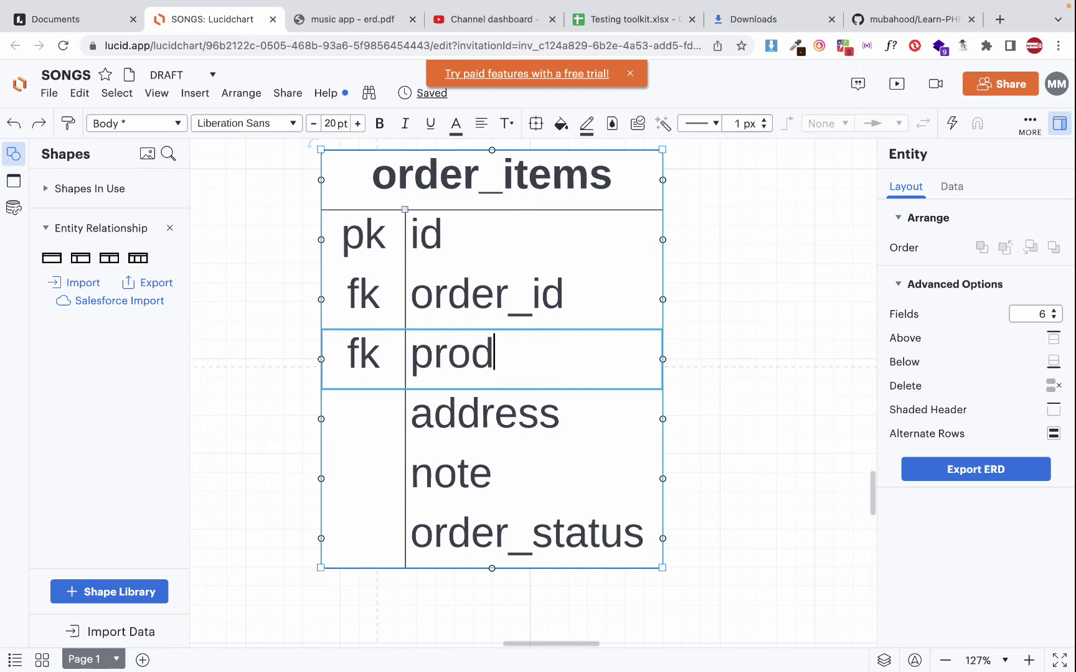
pyautogui.write('uct')
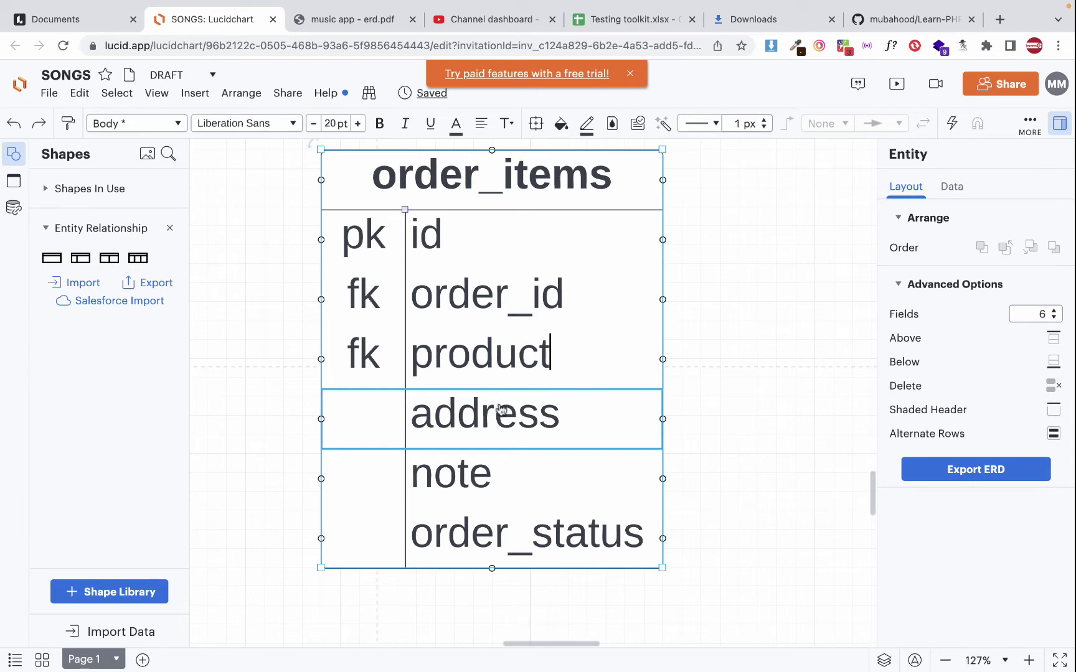
# - Rename the address field of the order_items table as "price"
pyautogui.doubleClick(488, 406)
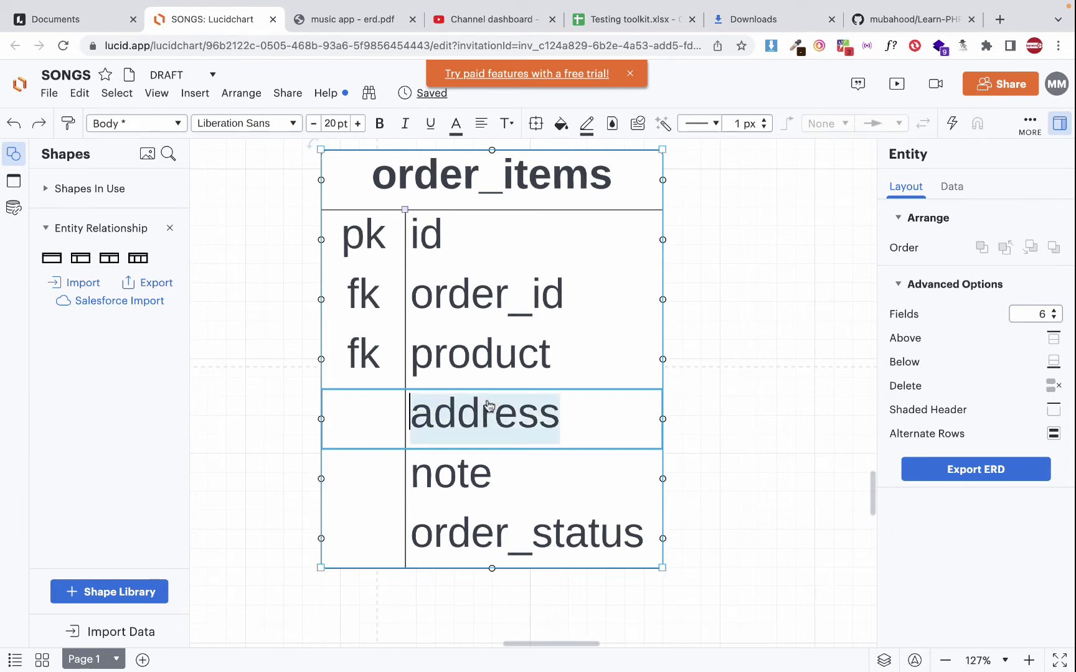
pyautogui.write('rpi')
pyautogui.press('BackSpace')
pyautogui.press('BackSpace')
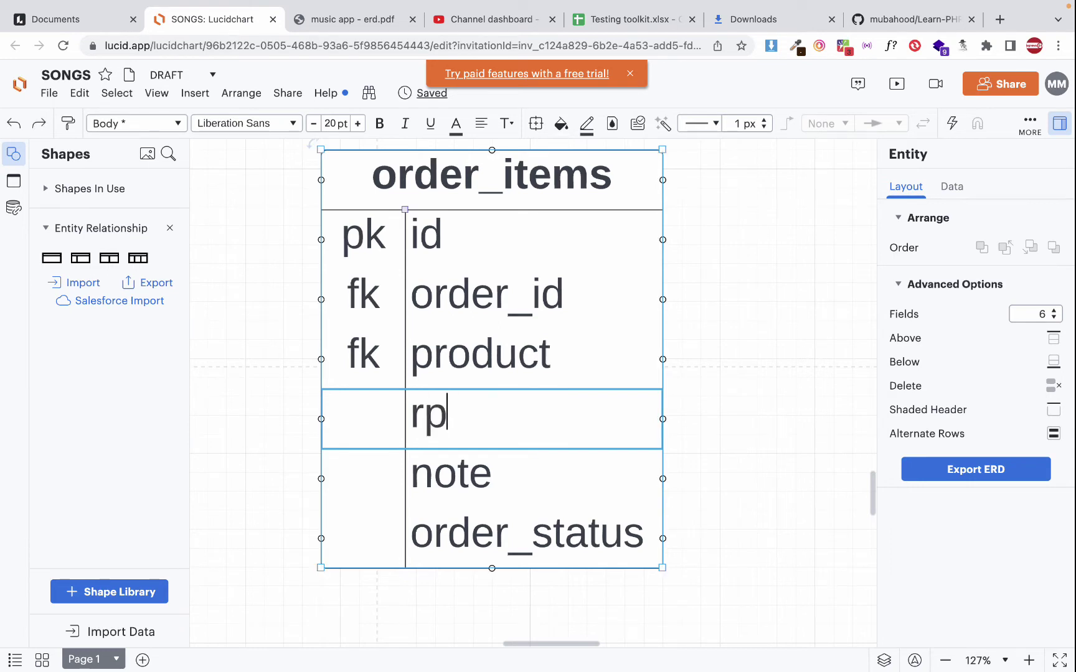
pyautogui.press('BackSpace')
pyautogui.write('prod')
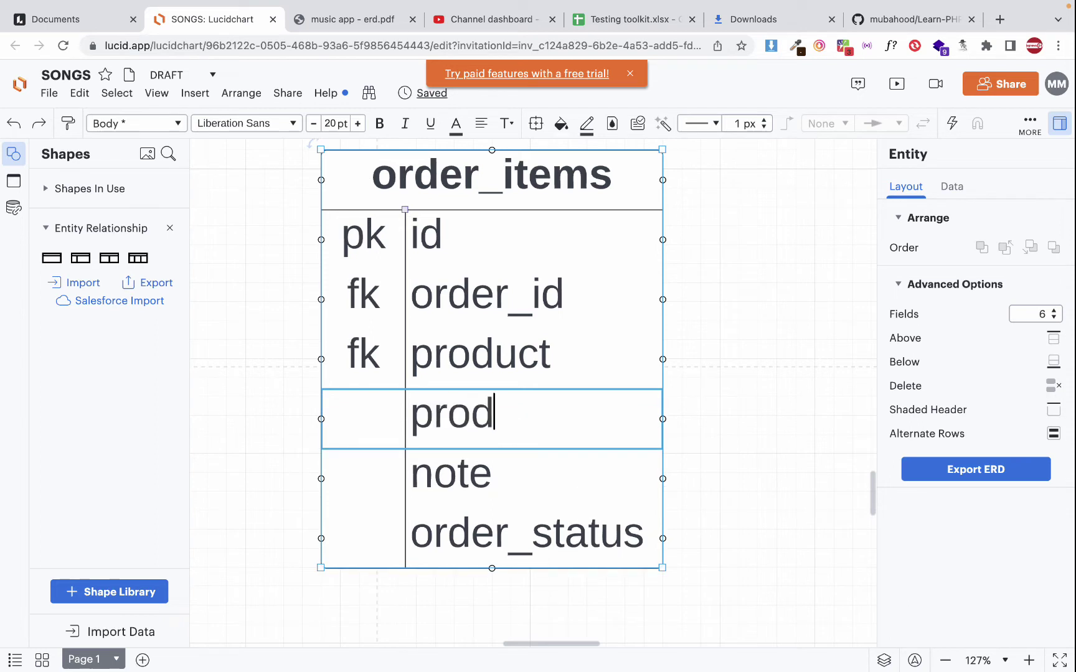
pyautogui.press('BackSpace')
pyautogui.press('BackSpace')
pyautogui.write('ice')
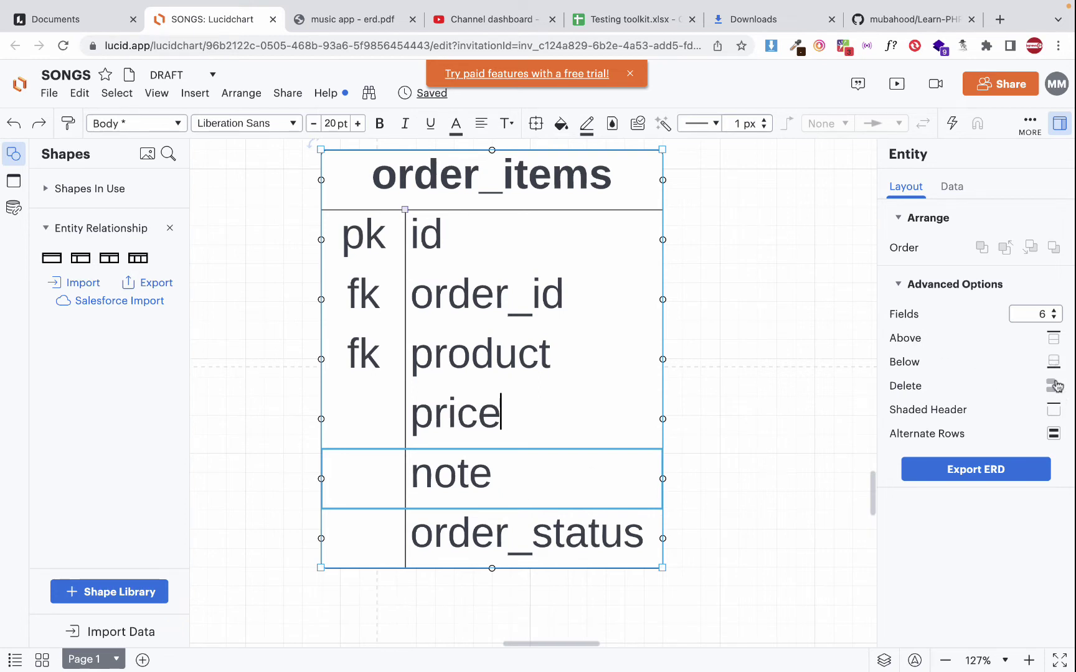
# - Reduce the order_items table to 4 fields, dropping note and order_status, and deselect it
pyautogui.click(1053, 317)
pyautogui.click(1054, 317)
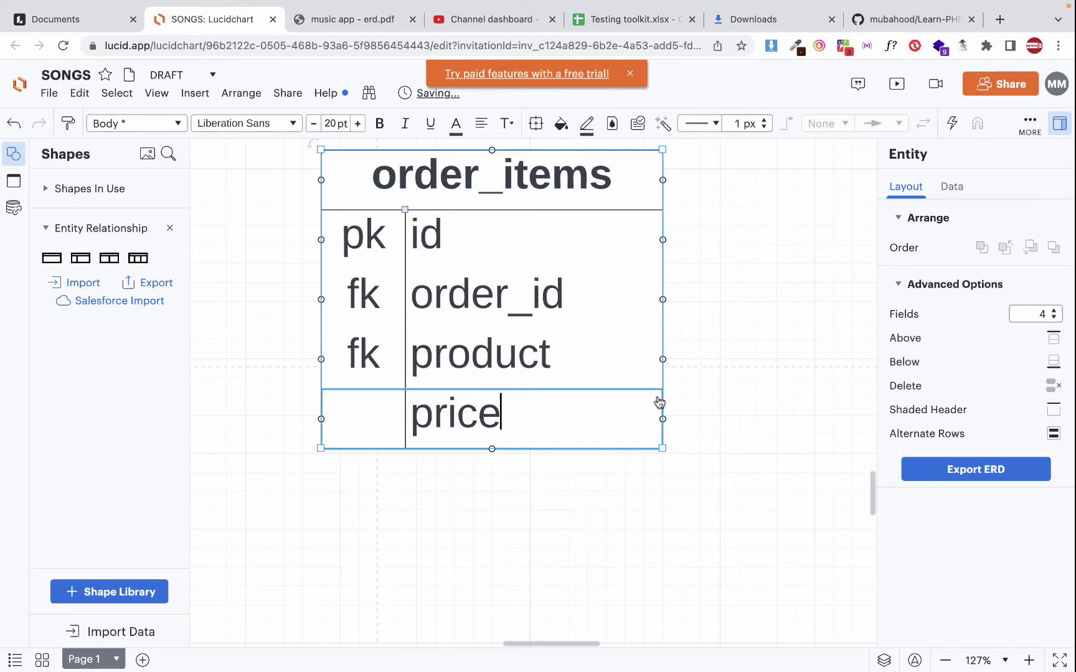
pyautogui.click(622, 512)
pyautogui.hscroll(-5, 621, 512)
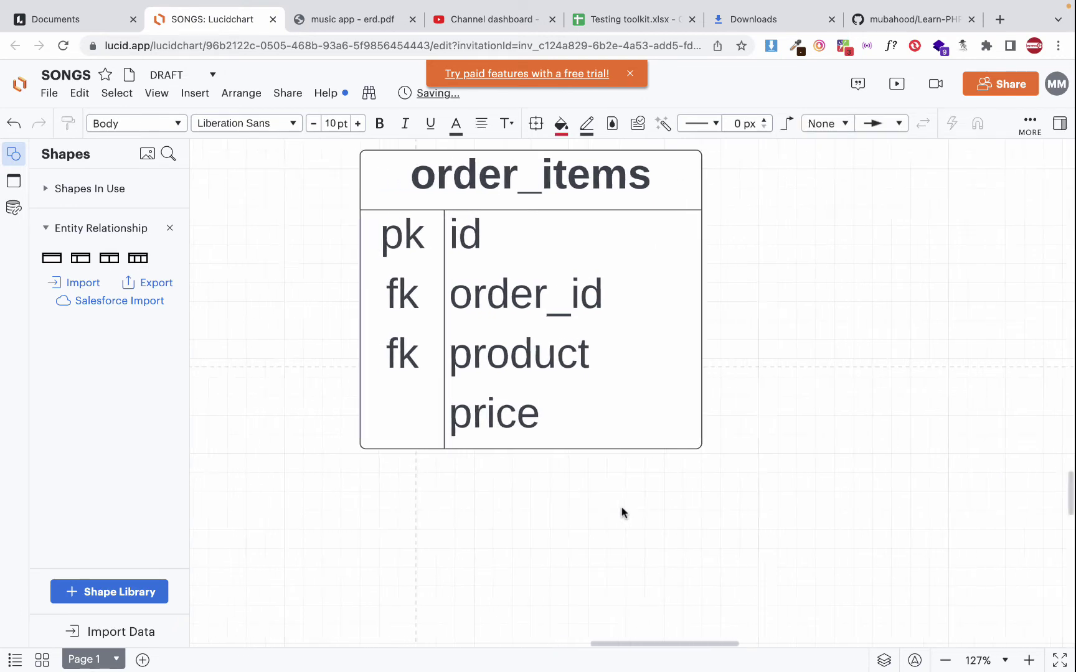
pyautogui.scroll(3, 621, 512)
pyautogui.click(622, 512)
pyautogui.hscroll(5, 621, 513)
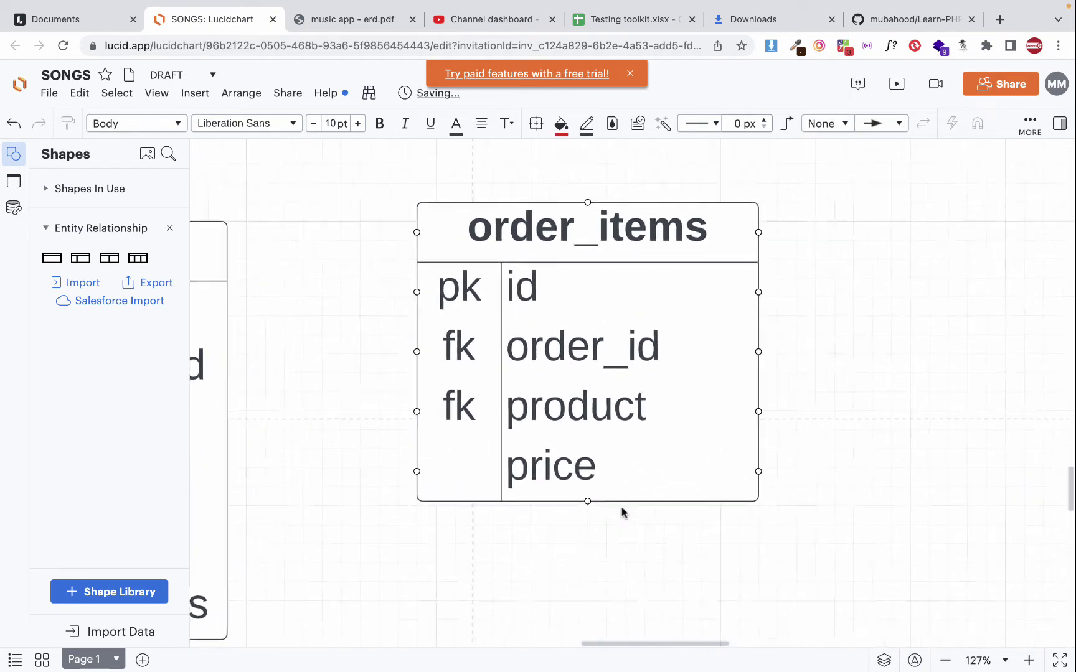
pyautogui.rightClick(624, 532)
pyautogui.moveTo(629, 552)
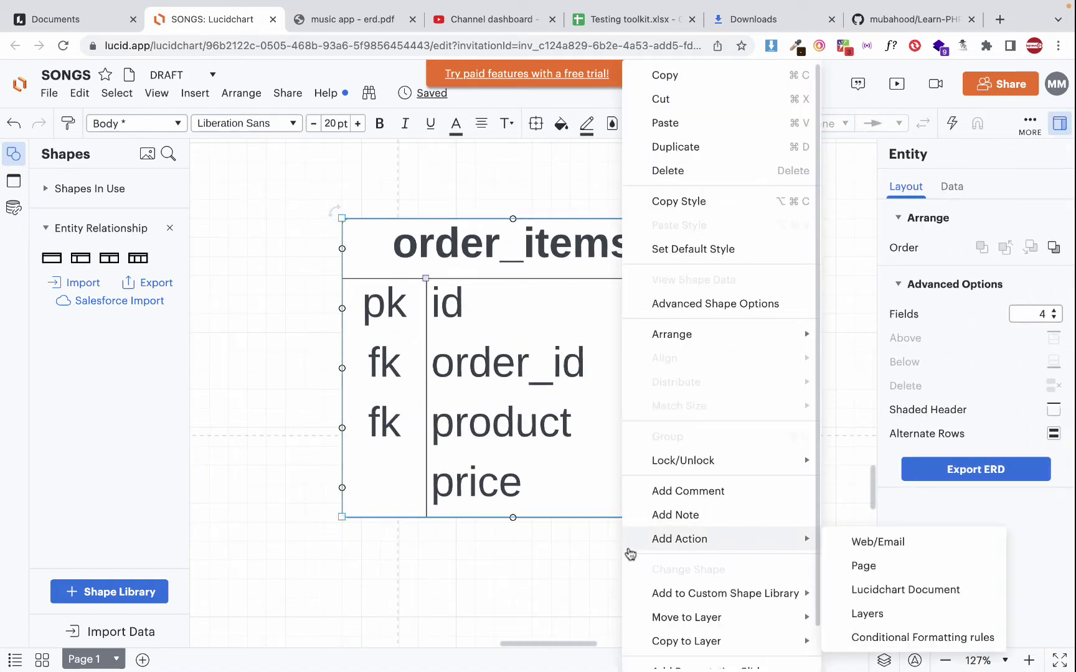
pyautogui.click(579, 548)
pyautogui.hscroll(-6, 579, 547)
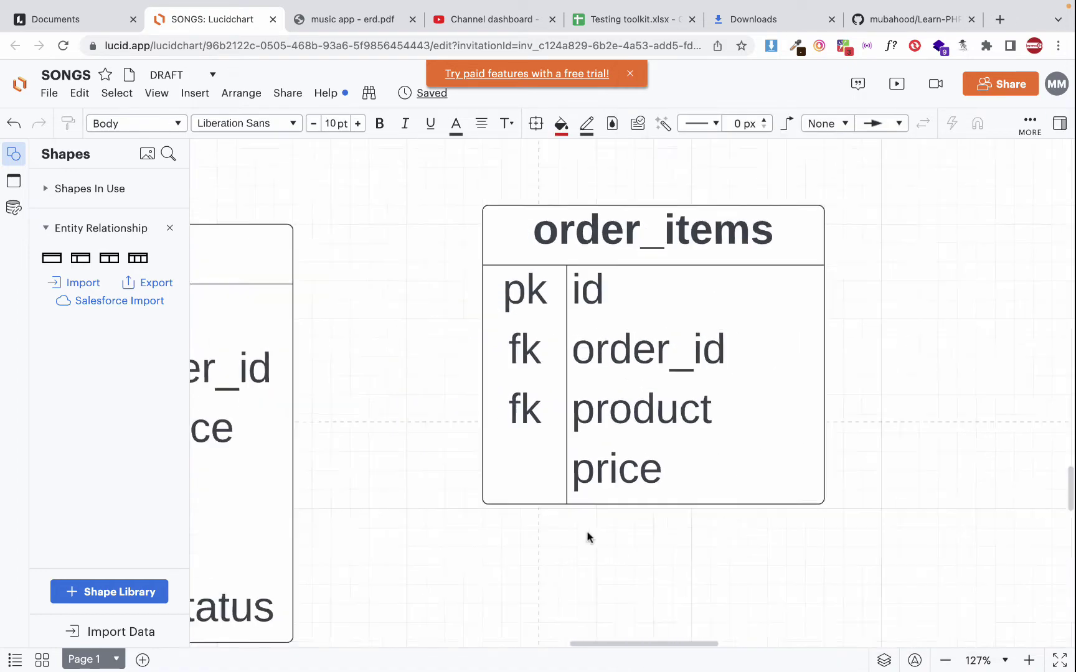
pyautogui.click(587, 537)
# - Look over all the tables in the diagram and check them against the entity list in the Ecommerce App note
pyautogui.scroll(-10, 587, 536)
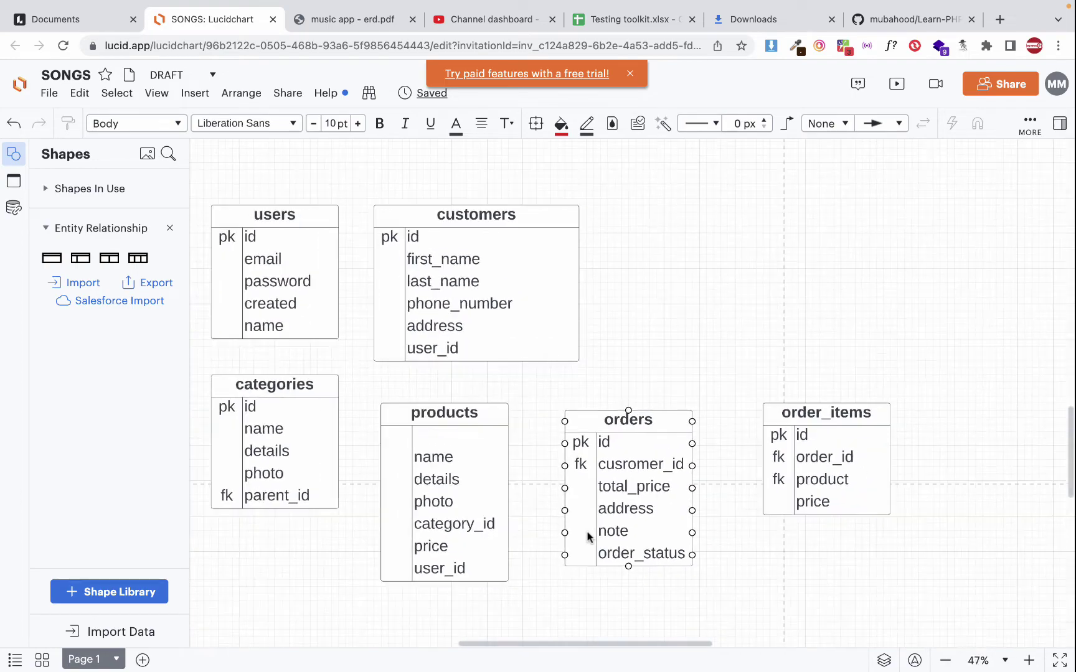
pyautogui.scroll(-3, 587, 537)
pyautogui.hscroll(-3, 587, 537)
pyautogui.hotkey('ctrl', 'Left')
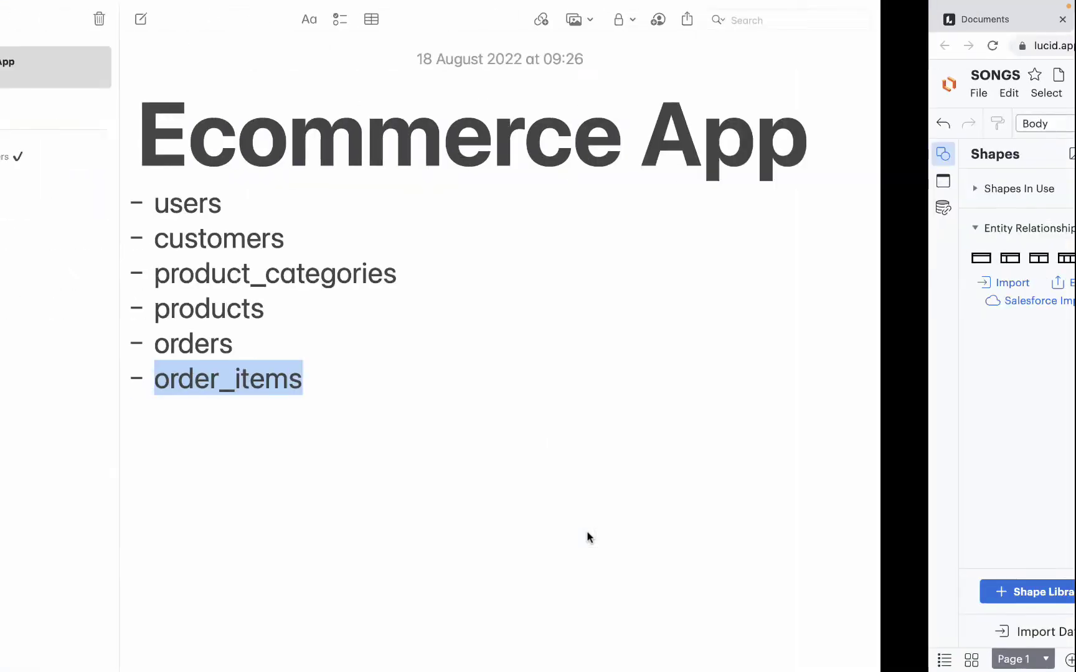
pyautogui.moveTo(516, 392); pyautogui.dragTo(330, 220)
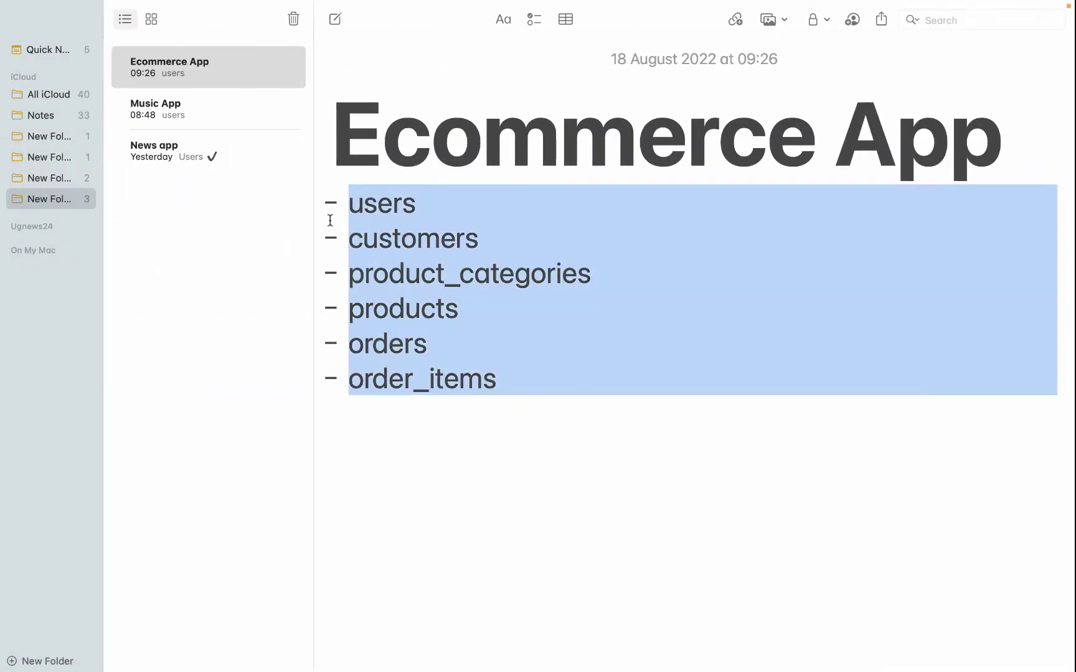
# - Return to the Lucidchart diagram and move the products table to the right of the customers table, above orders and order_items
pyautogui.hotkey('ctrl', 'Right')
pyautogui.click(449, 348)
pyautogui.scroll(4, 451, 350)
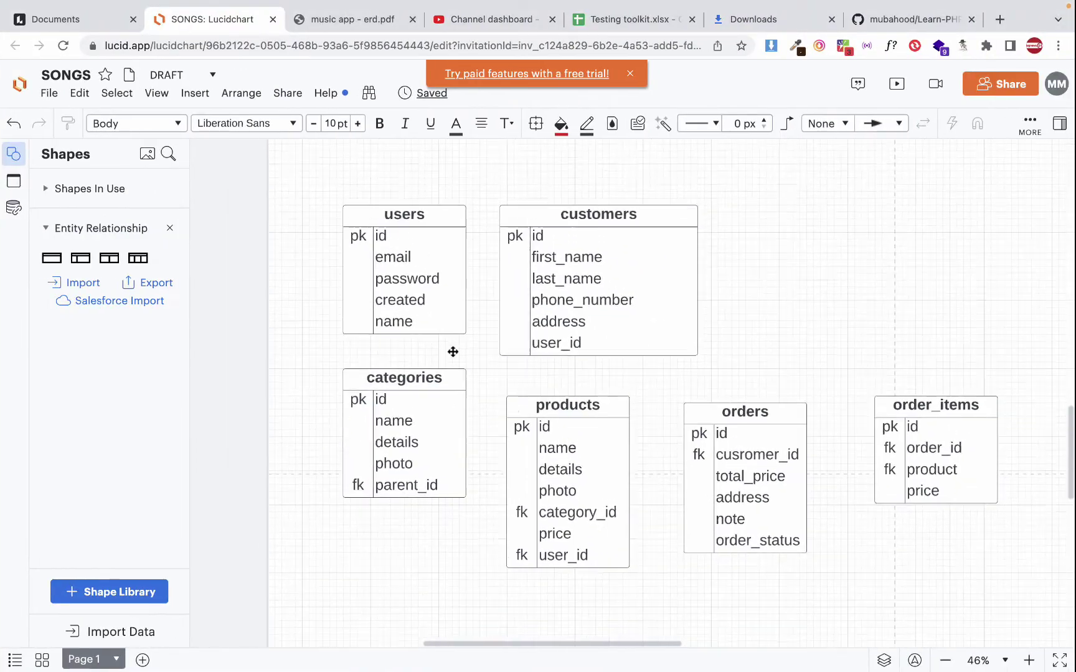
pyautogui.click(453, 352)
pyautogui.scroll(-3, 449, 351)
pyautogui.hscroll(3, 449, 350)
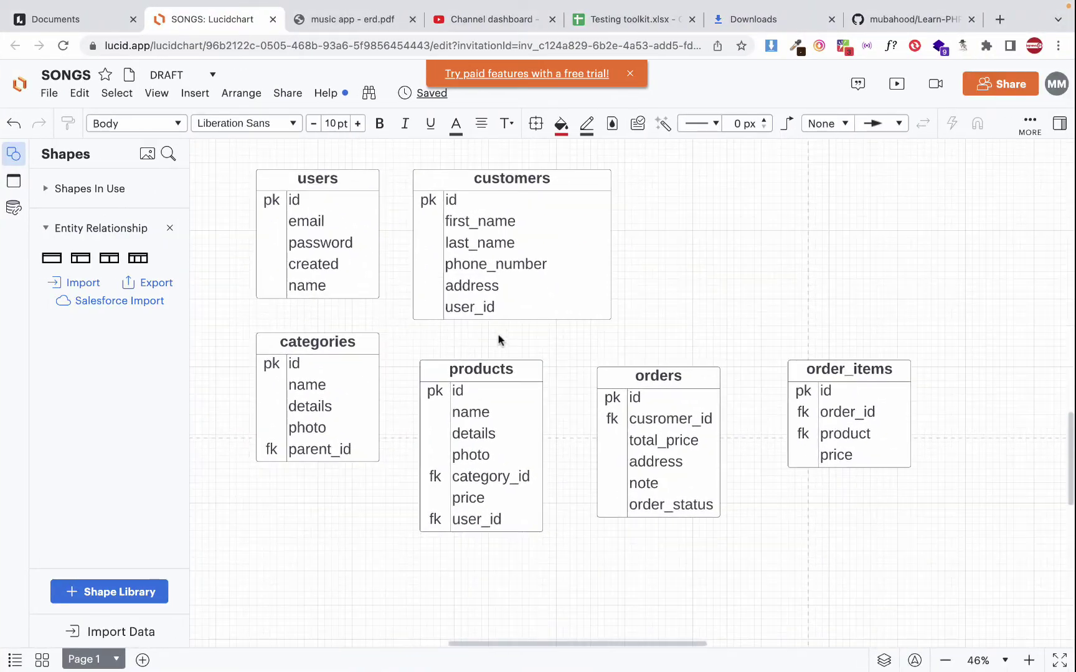
pyautogui.click(481, 366)
pyautogui.moveTo(481, 369); pyautogui.dragTo(759, 194)
pyautogui.scroll(3, 633, 272)
pyautogui.hscroll(-4, 634, 272)
pyautogui.scroll(-2, 634, 268)
pyautogui.hscroll(4, 633, 268)
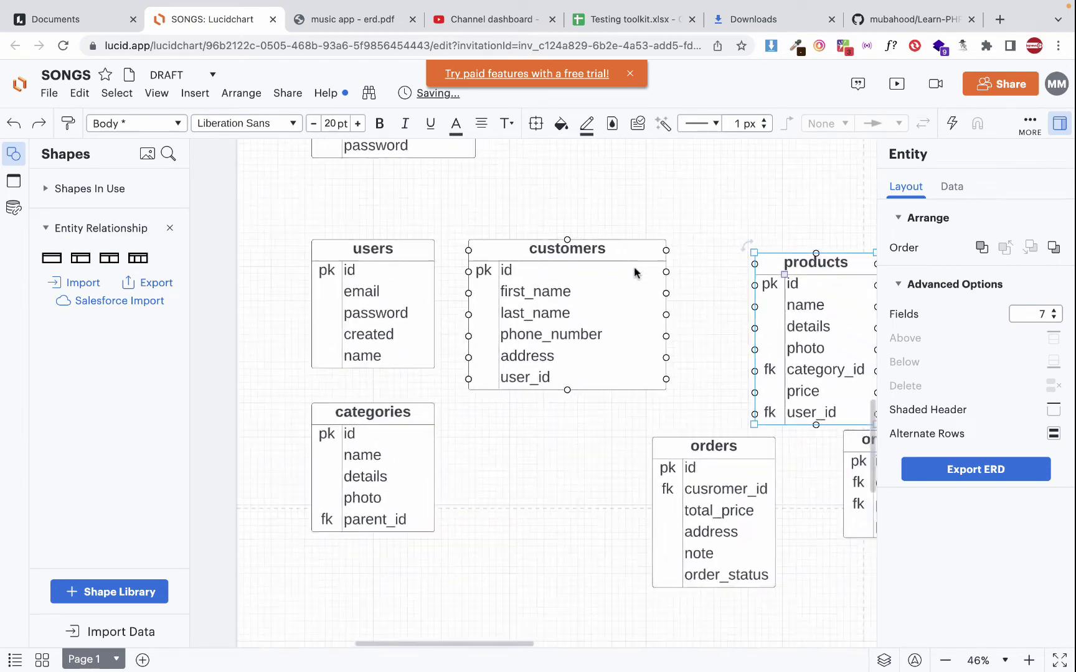
# - Mark the user_id field of the customers table as "fk" and deselect the table
pyautogui.click(565, 348)
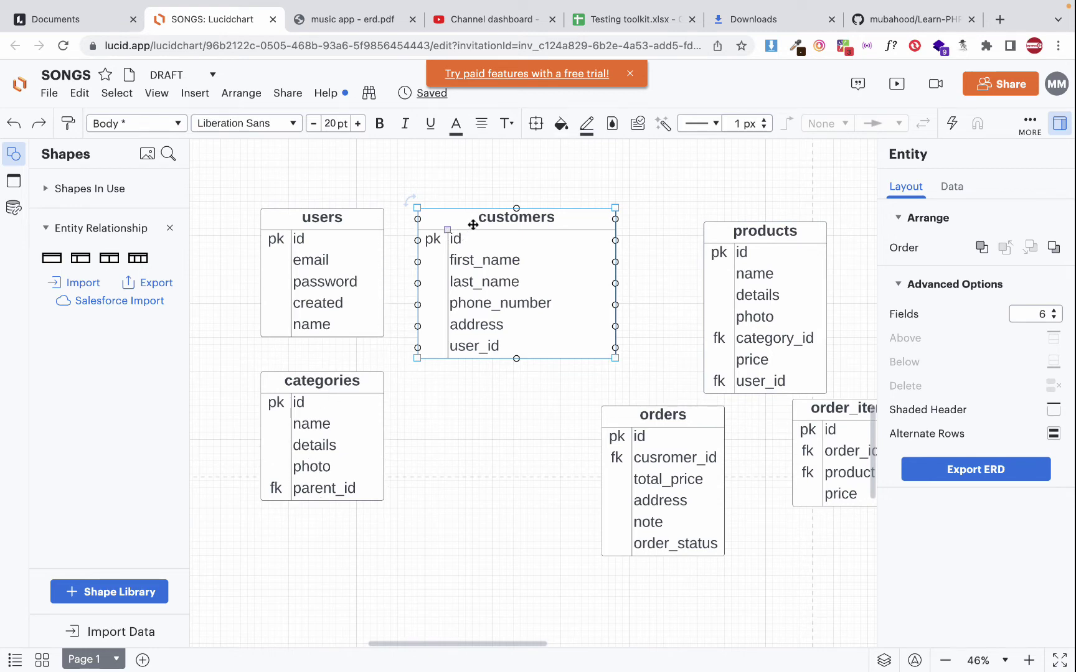
pyautogui.click(423, 350)
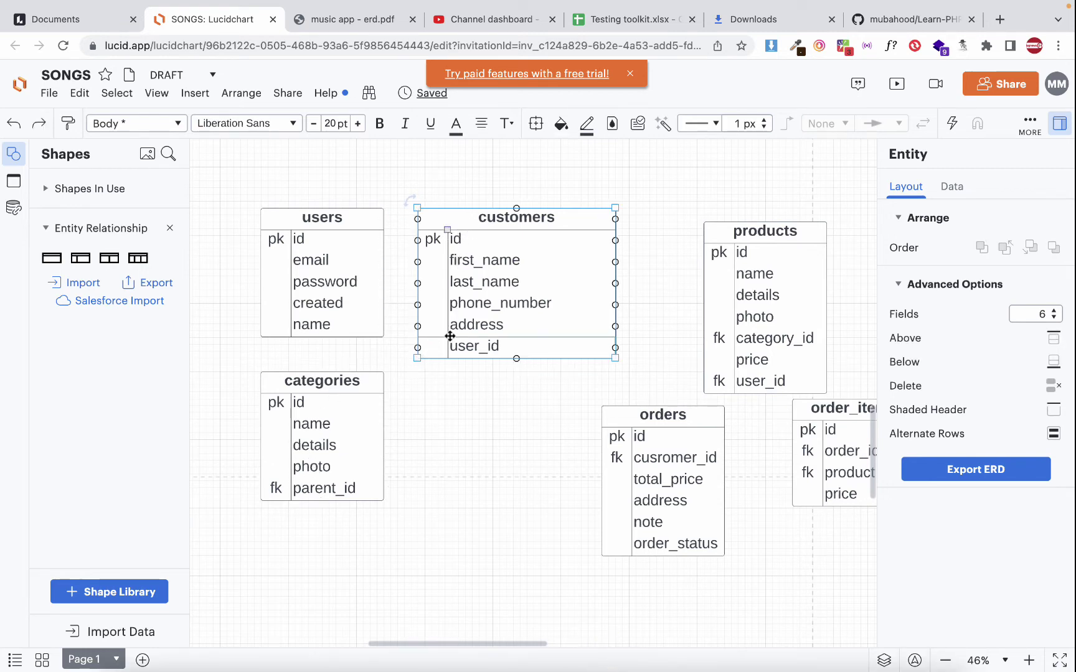
pyautogui.write('fk')
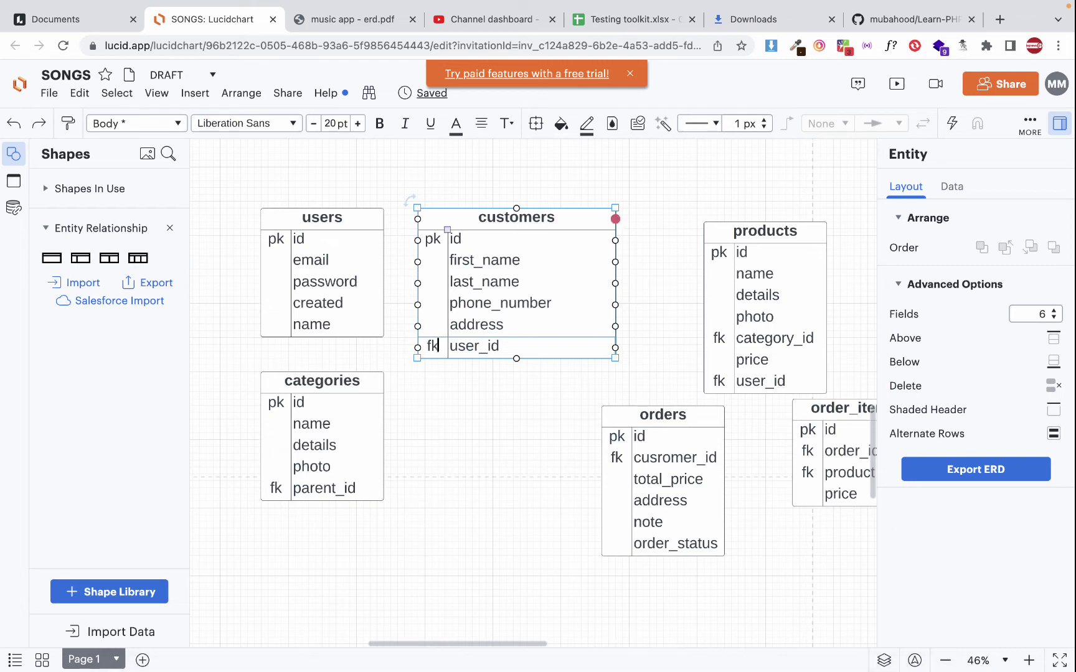
pyautogui.click(425, 382)
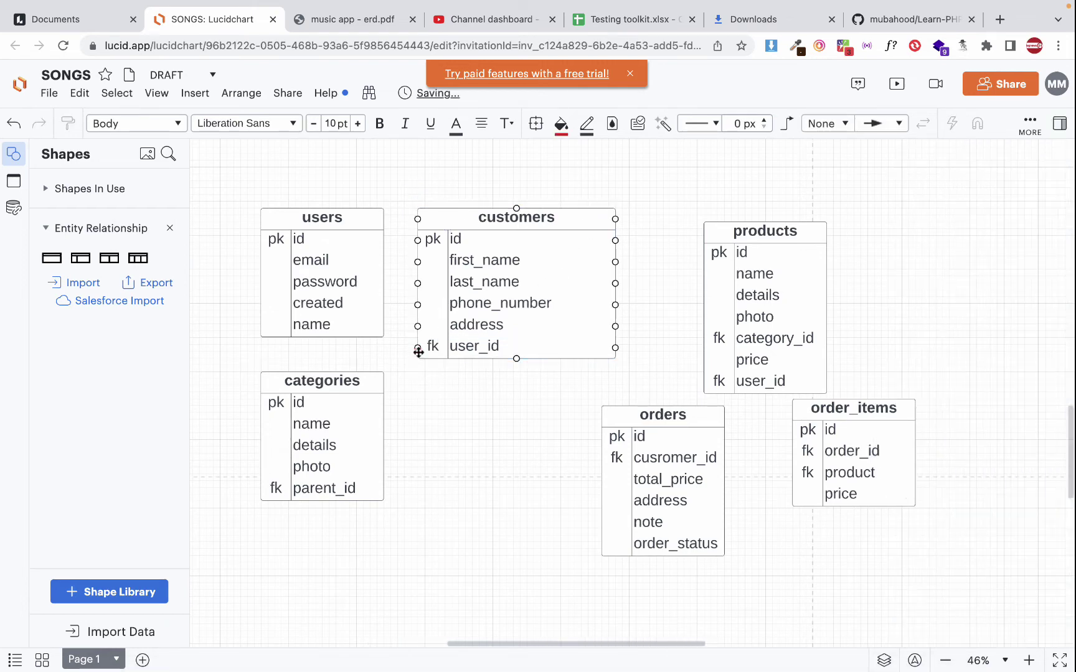
pyautogui.rightClick(418, 351)
pyautogui.click(398, 360)
pyautogui.click(371, 239)
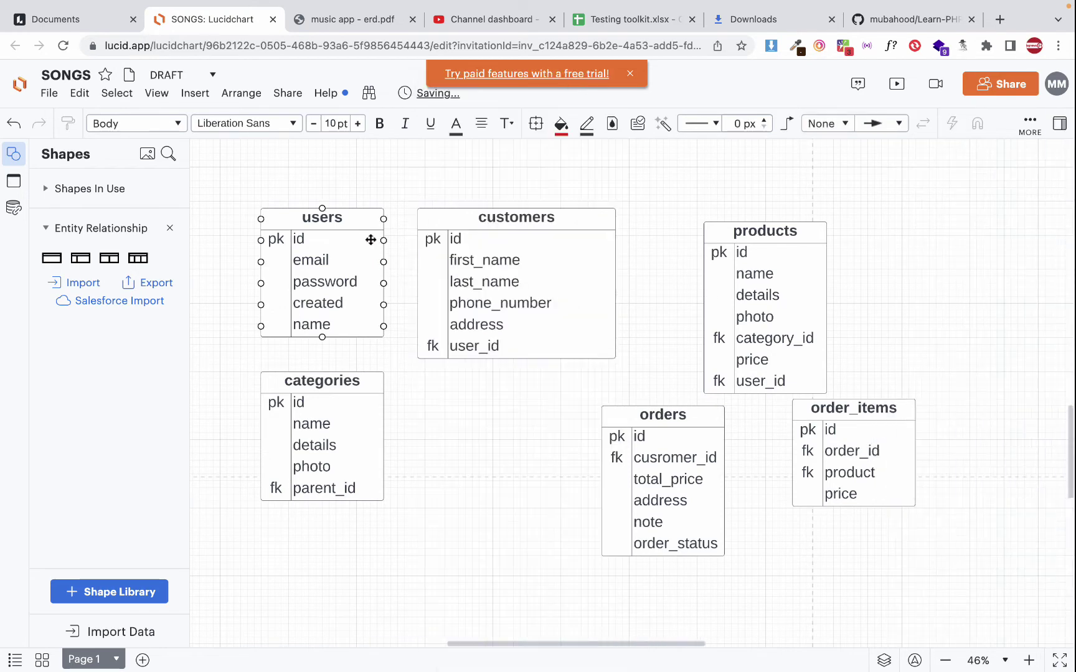
pyautogui.click(424, 351)
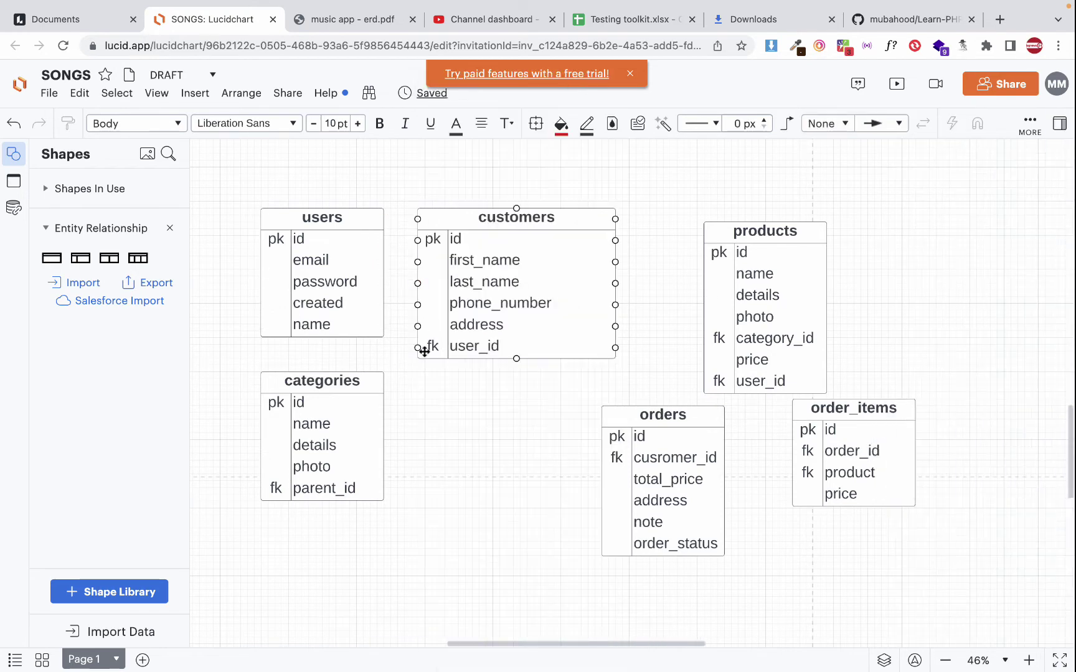
pyautogui.click(378, 265)
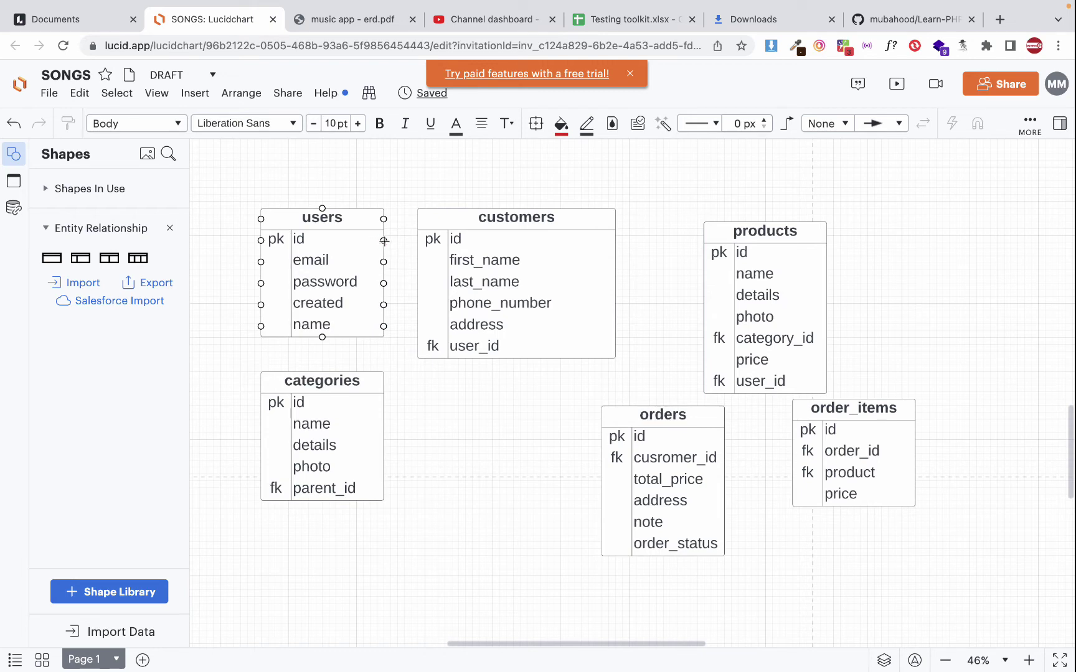